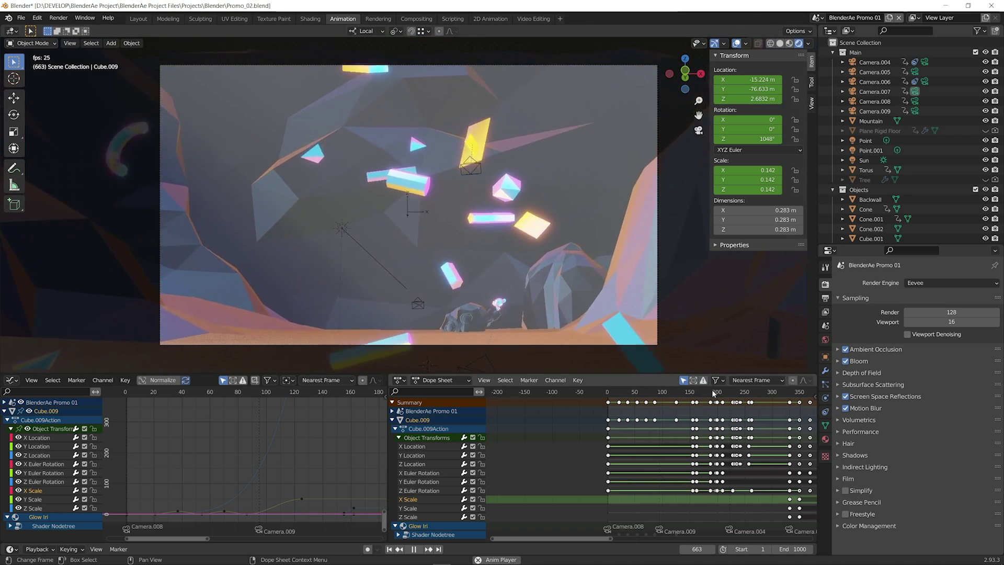
Step: Stop the Promo animation playback so it rests at frame 199
left_click(714, 391)
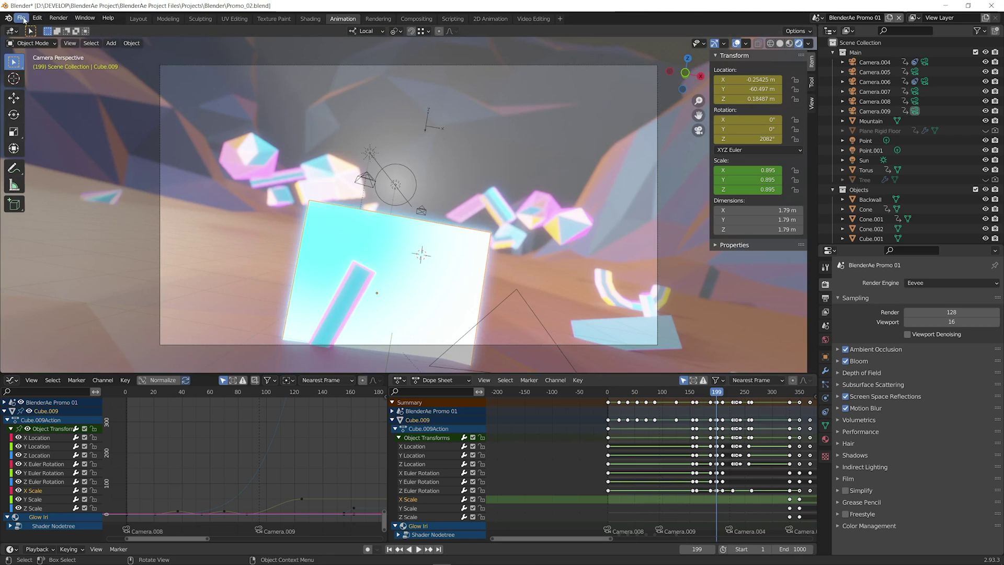
Step: Install the BlenderAe.zip package from the Add-ons page of Preferences
left_click(39, 19)
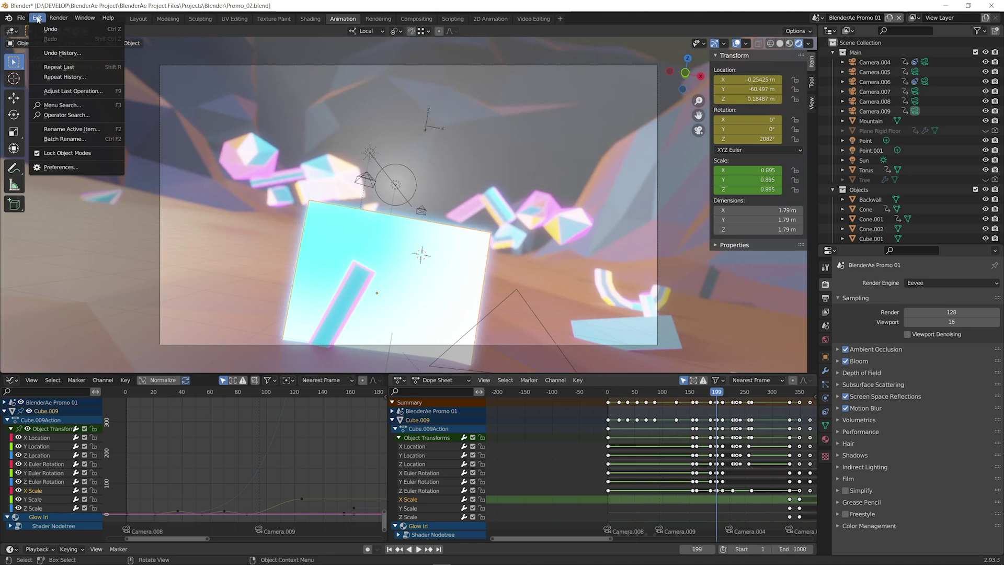
left_click(62, 167)
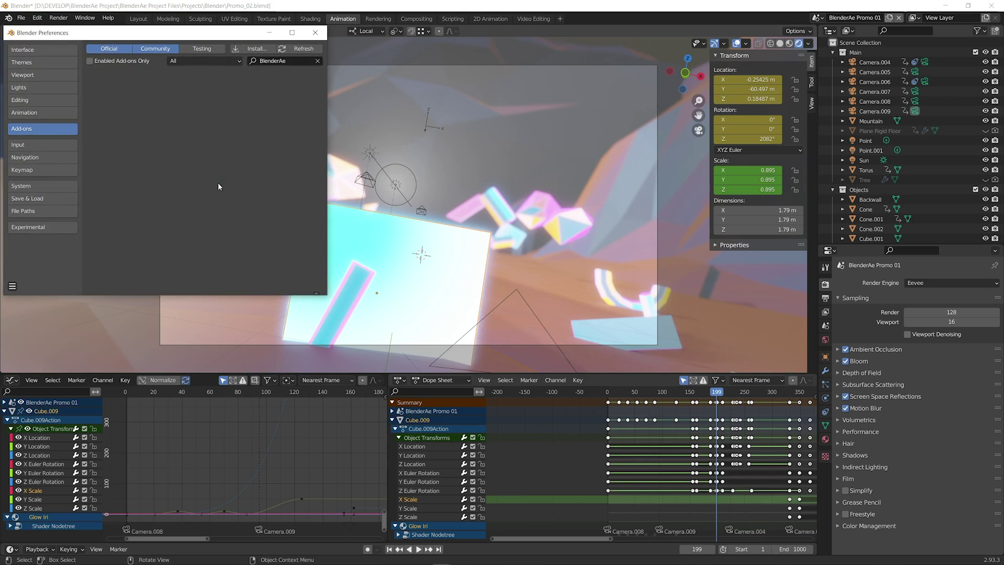
left_click(253, 49)
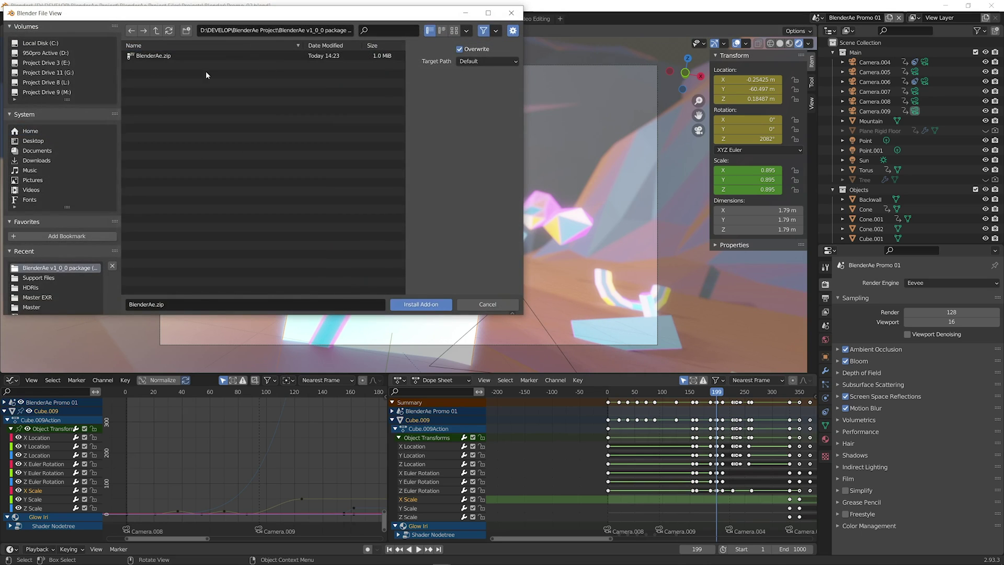
left_click(160, 59)
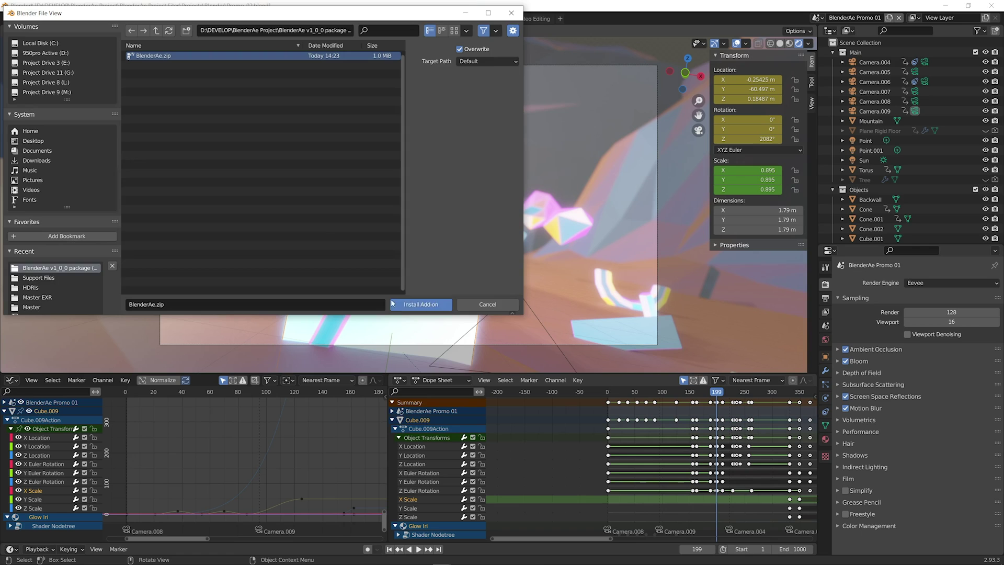
left_click(414, 305)
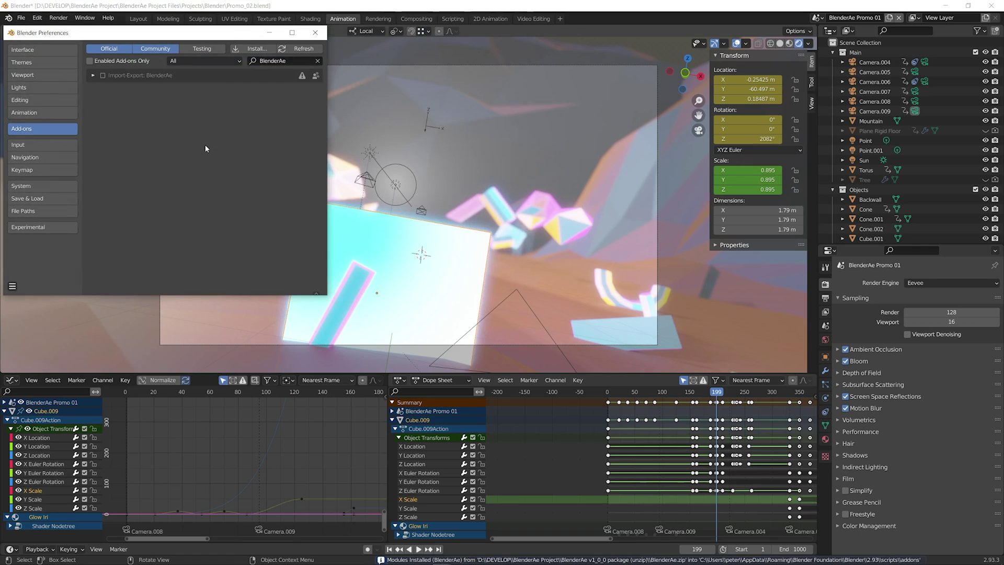
Step: Enable the Import-Export: BlenderAe add-on, toggling it off and on, then close Preferences
left_click(93, 75)
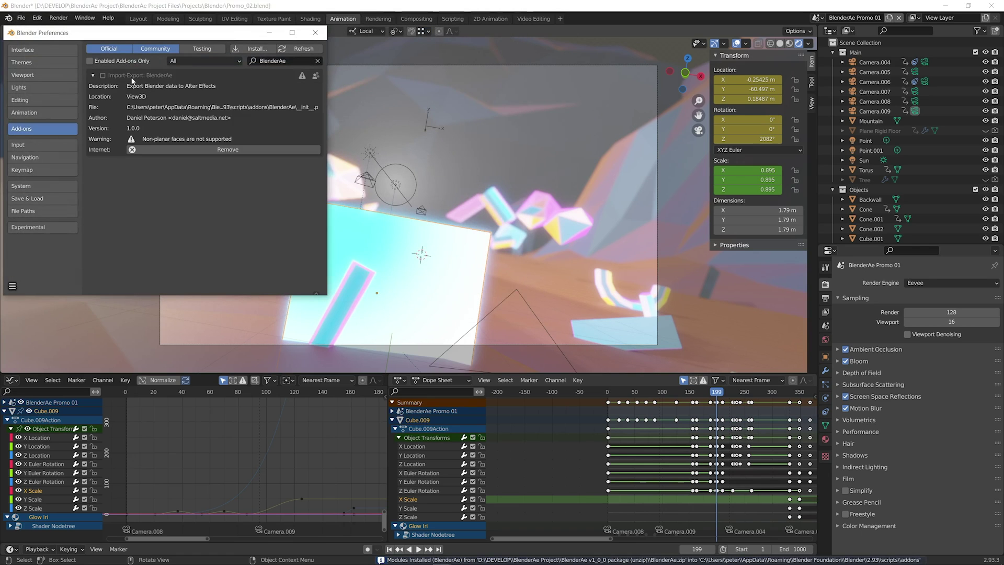
left_click(103, 76)
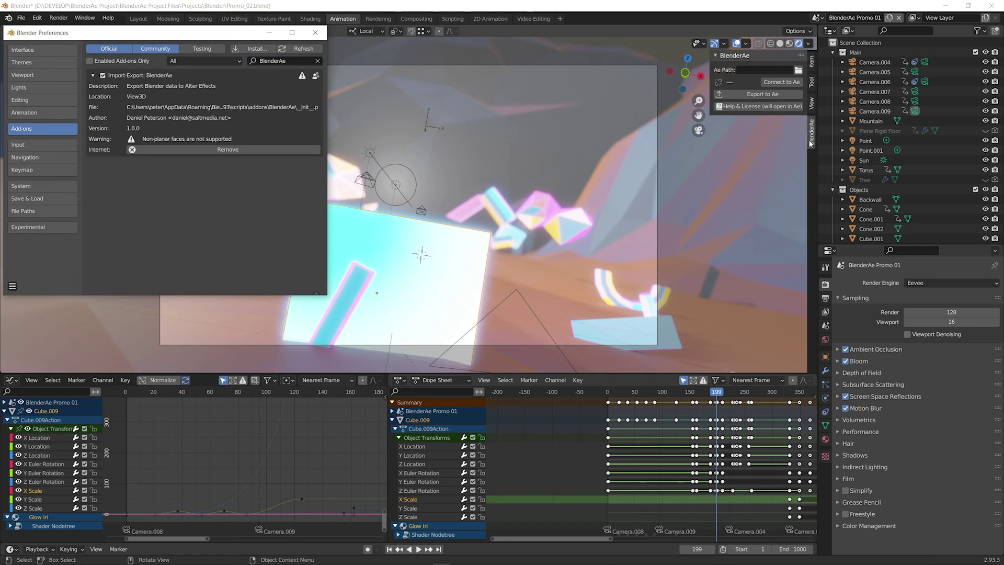
left_click(811, 61)
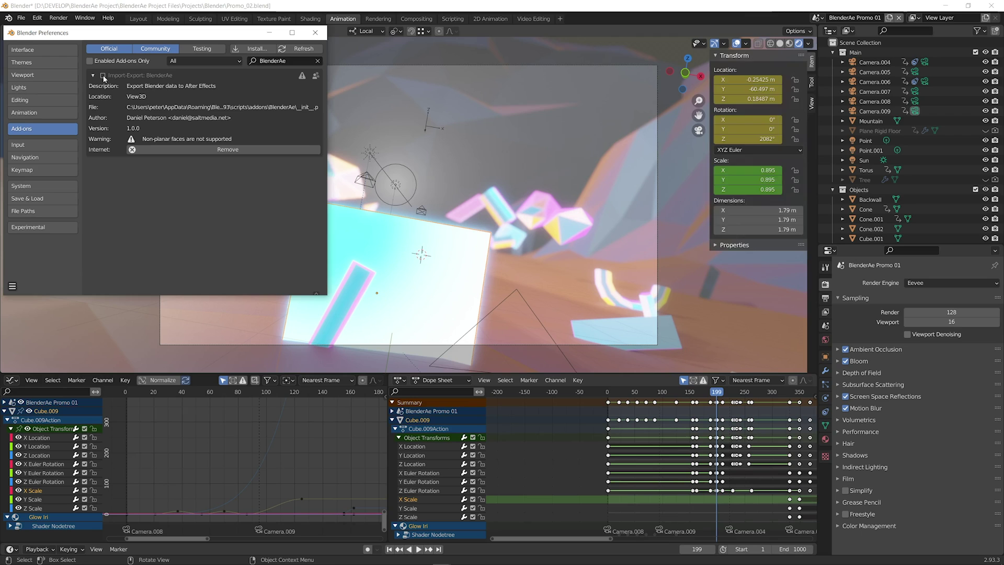
left_click(812, 131)
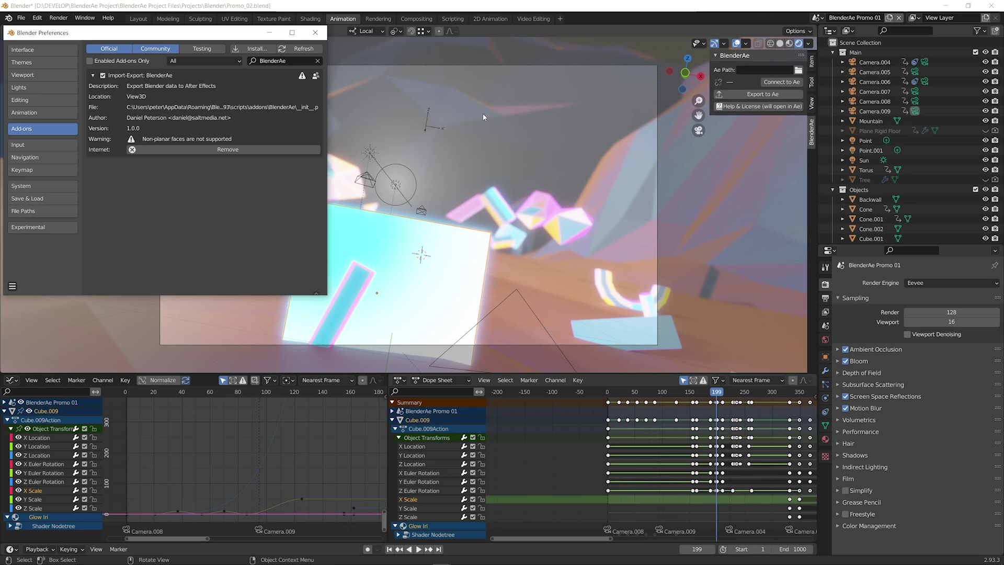
left_click(315, 32)
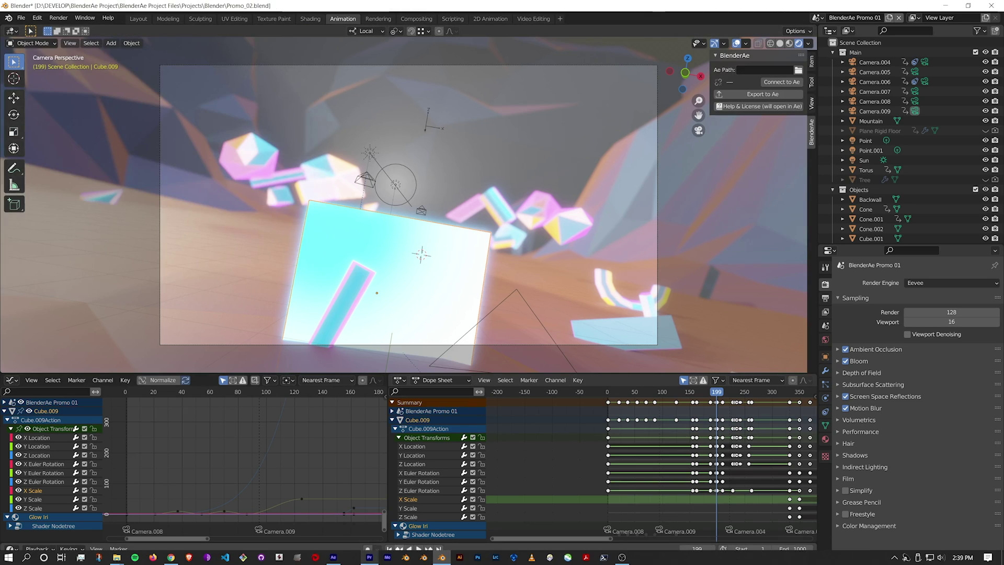
Step: Check After Effects is open, then connect BlenderAe to After Effects from the sidebar panel
left_click(333, 557)
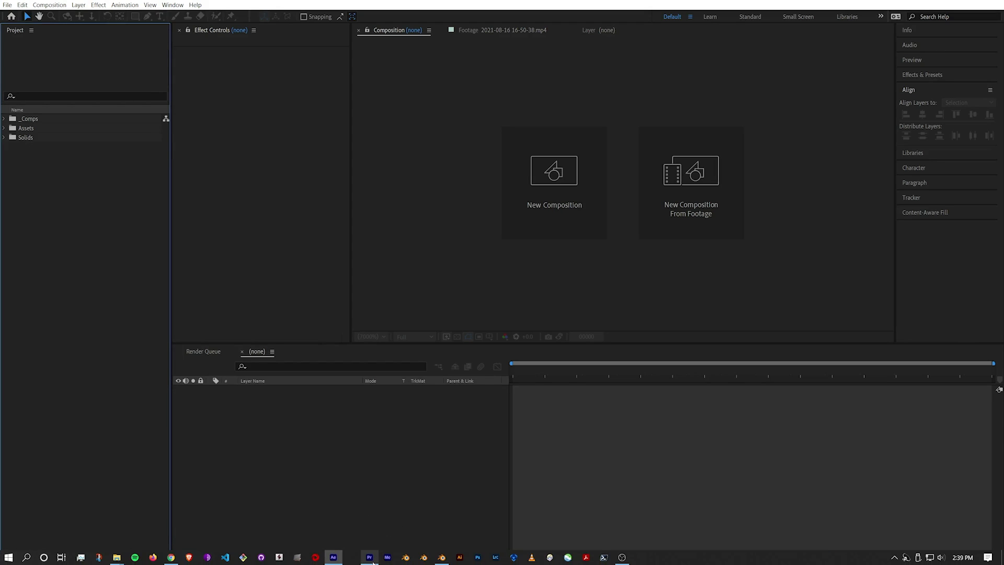
left_click(425, 558)
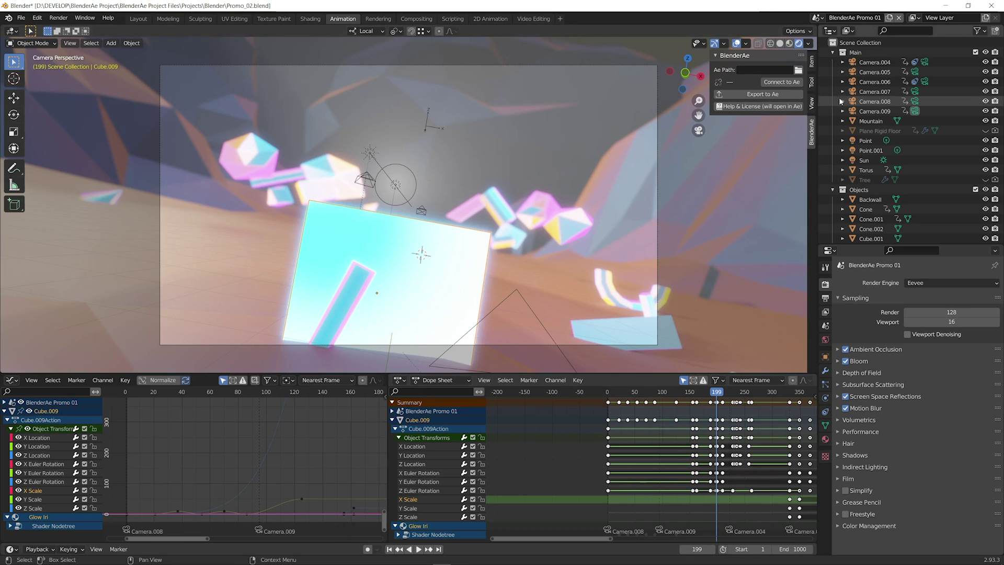
left_click(781, 83)
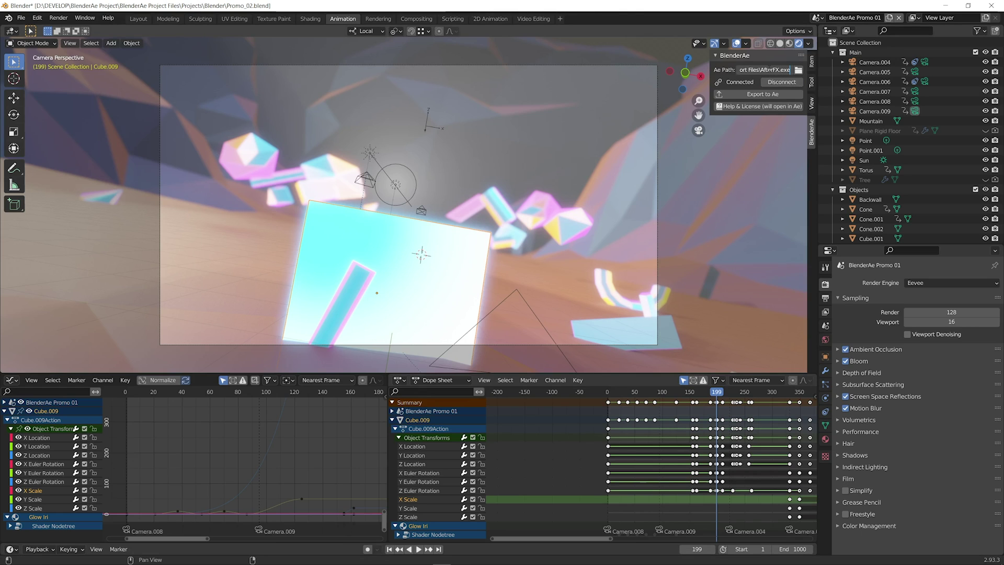
Step: Check the Ae Path browser without changing it, then disconnect and reconnect to After Effects
left_click(799, 70)
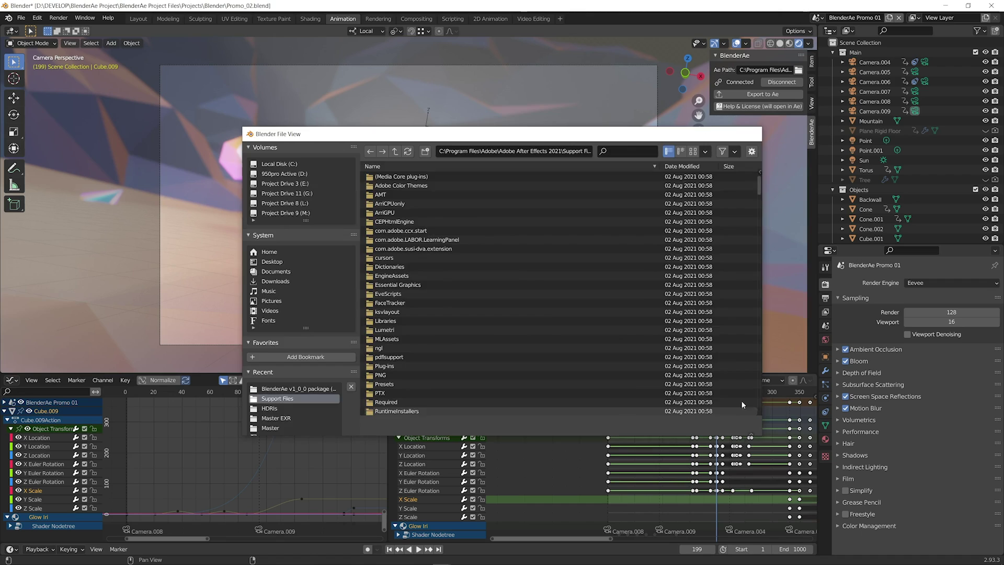
left_click(659, 425)
left_click(782, 82)
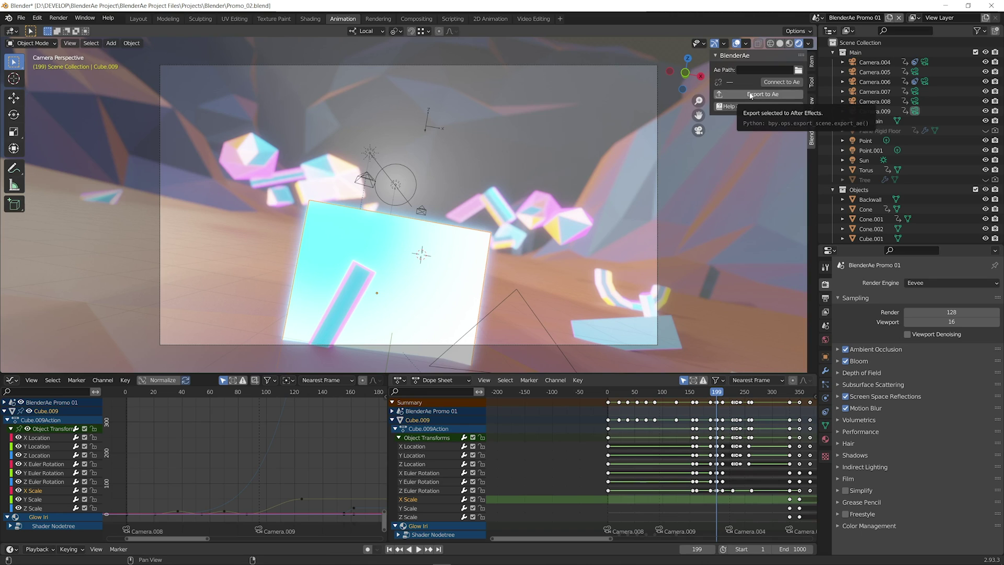
left_click(773, 82)
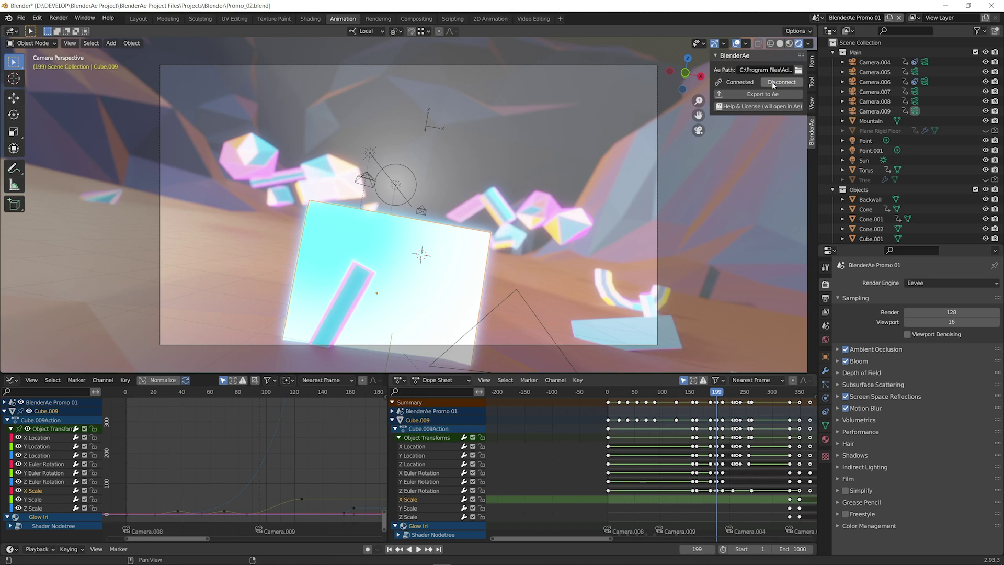
Step: Switch to the Tutorial Phone scene and play its animation from the start, stopping at frame 54
left_click(817, 18)
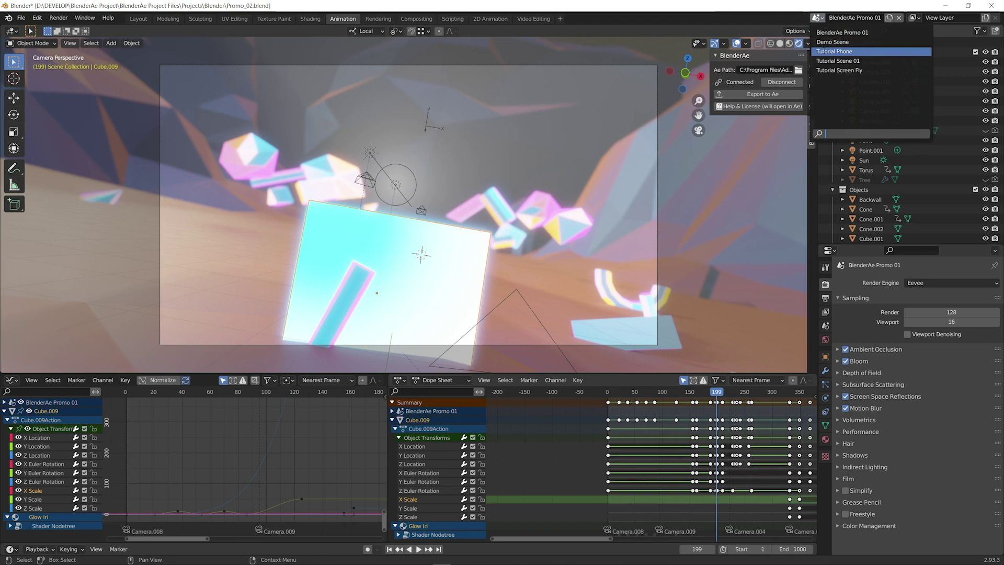
left_click(842, 51)
left_click(624, 392)
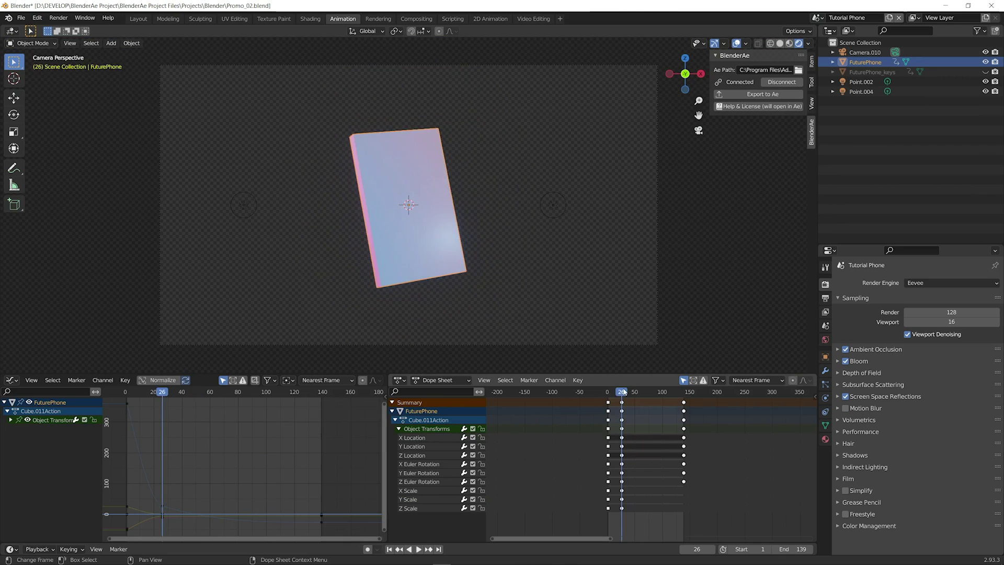
key("shift+Left")
key("space")
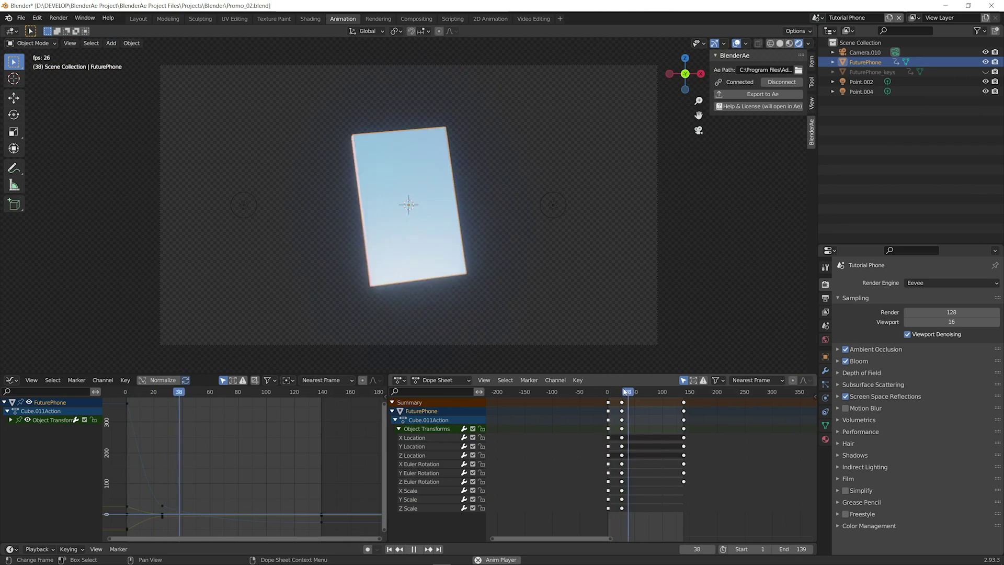
key("space")
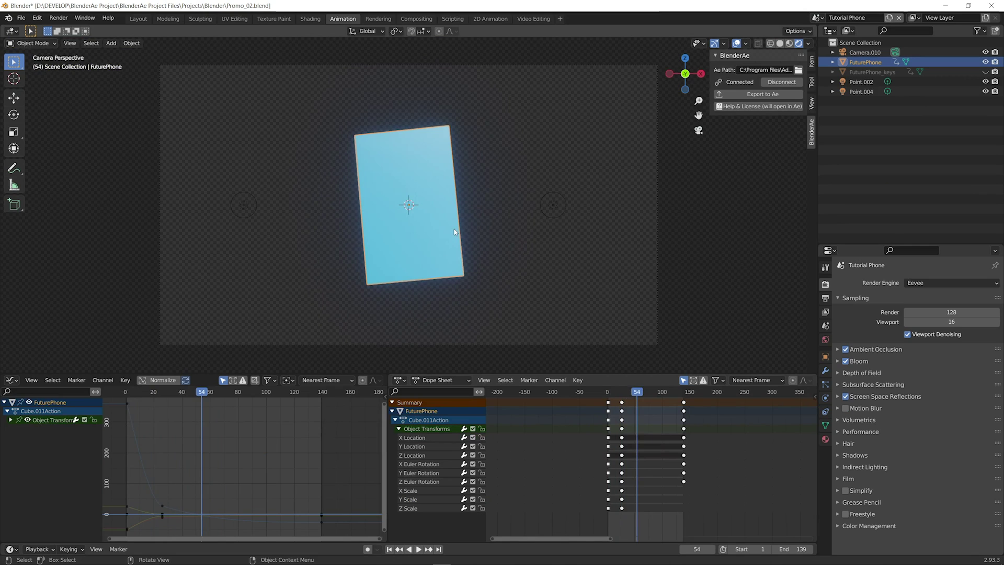
Step: Keep FuturePhone selected and scrub the dope sheet to frame 87
left_click(470, 219)
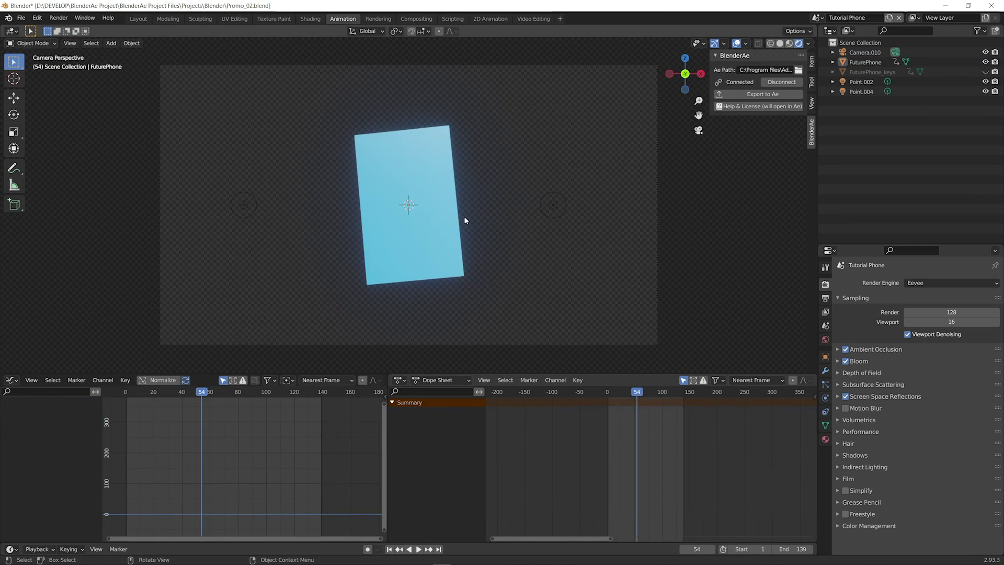
key("ctrl+z")
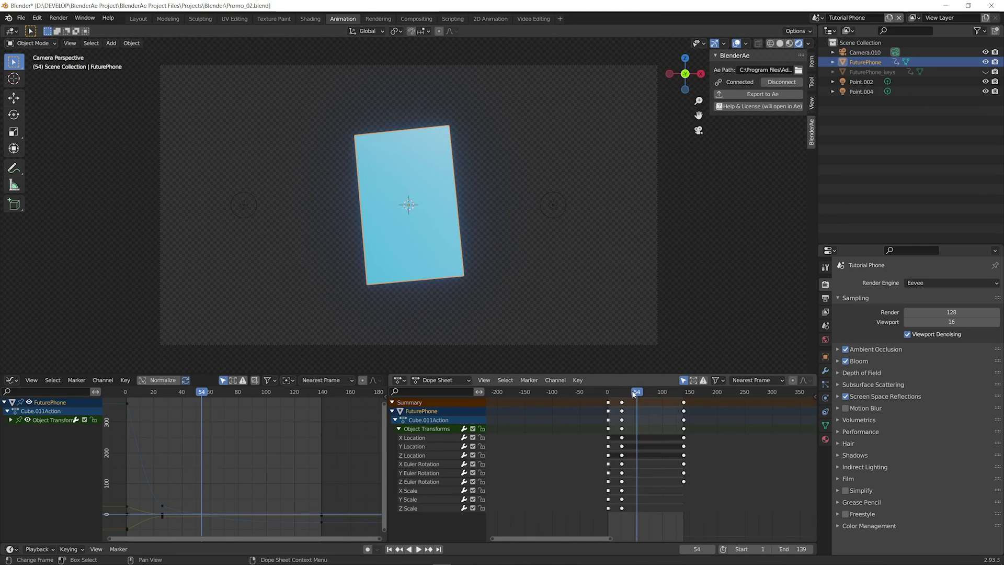
left_click_drag(636, 394, 655, 400)
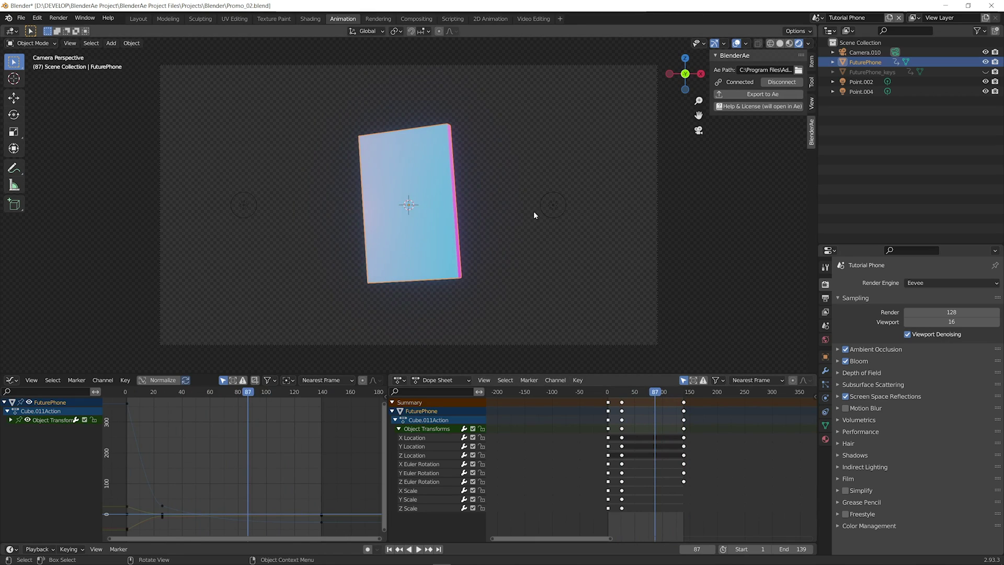
Step: Switch the viewport to wireframe and export the Tutorial Phone scene to After Effects
key("z")
left_click(456, 213)
left_click(759, 95)
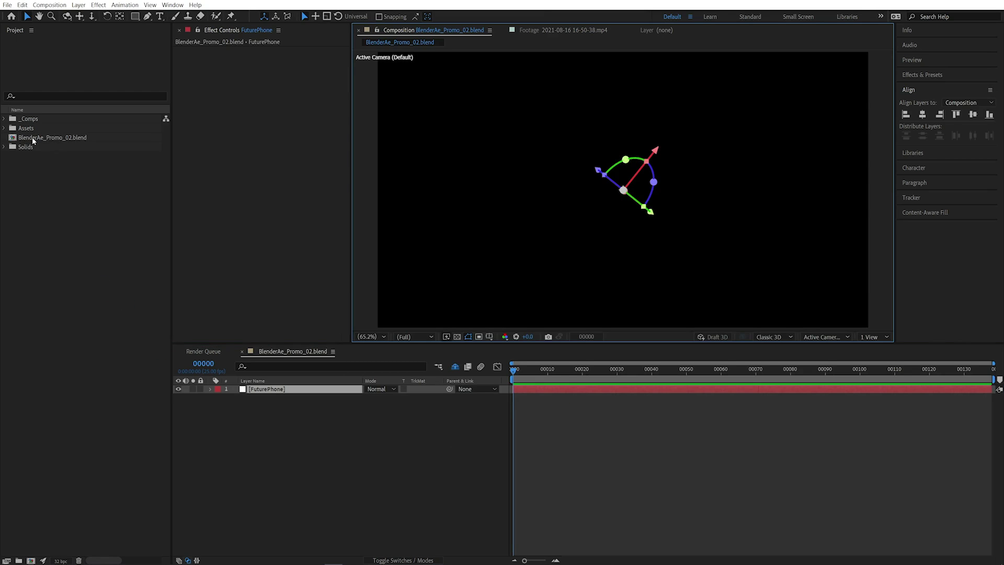
Step: In the BlenderAe_Promo_02.blend comp, reveal FuturePhone's keyframes and scrub its rotation
left_click(33, 139)
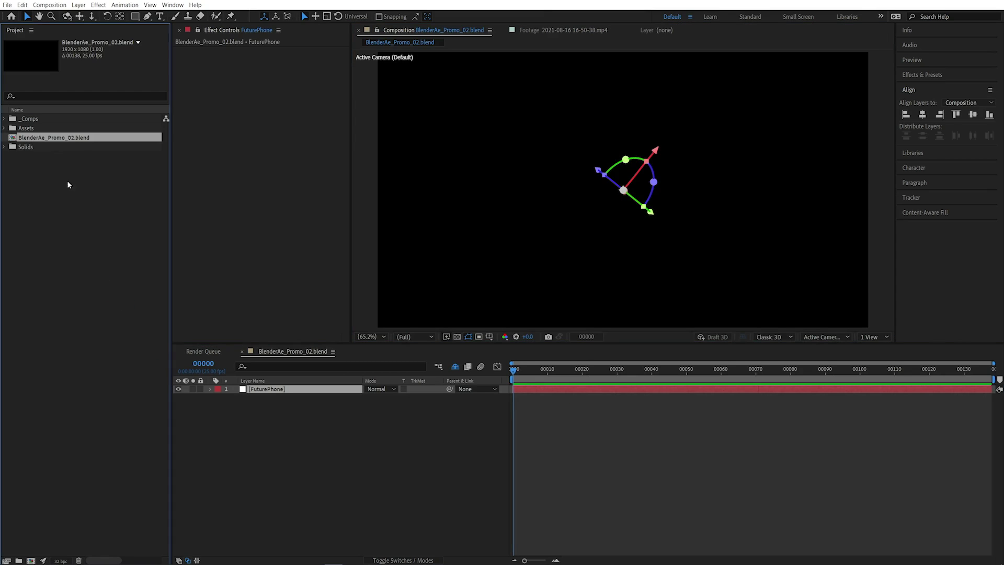
left_click(579, 427)
left_click_drag(558, 375, 679, 374)
left_click(315, 390)
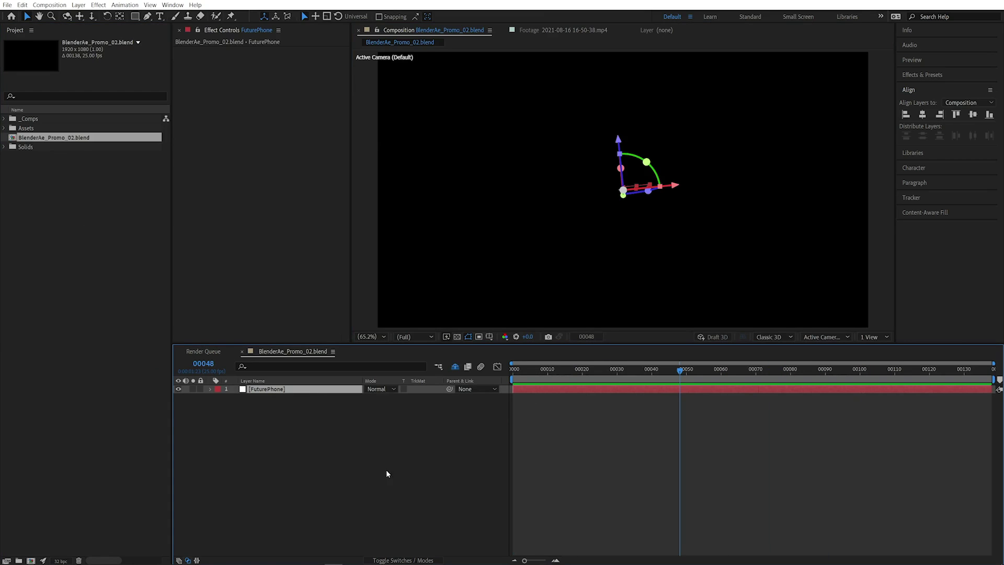
left_click(334, 444)
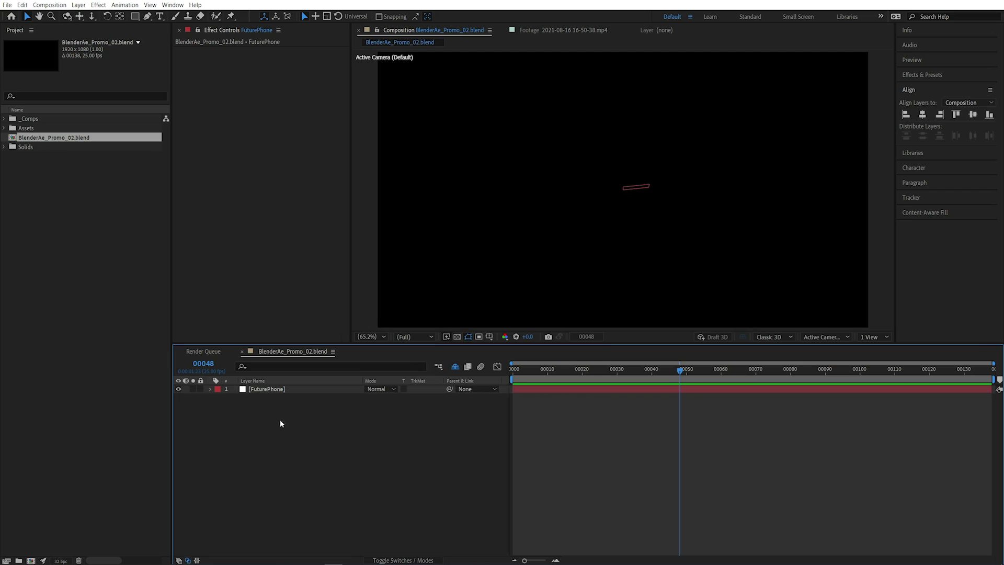
left_click(265, 390)
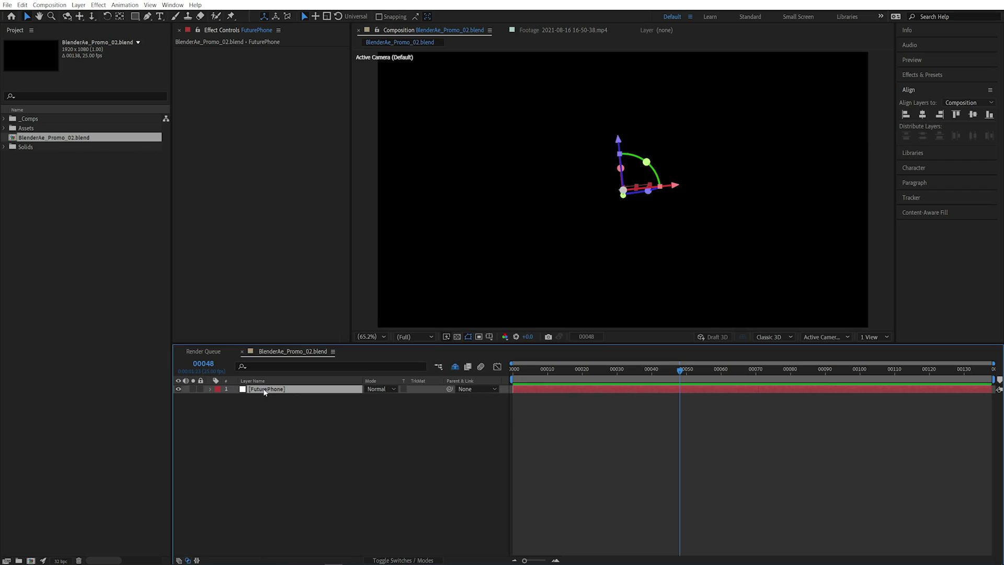
key("u")
left_click_drag(653, 368, 738, 371)
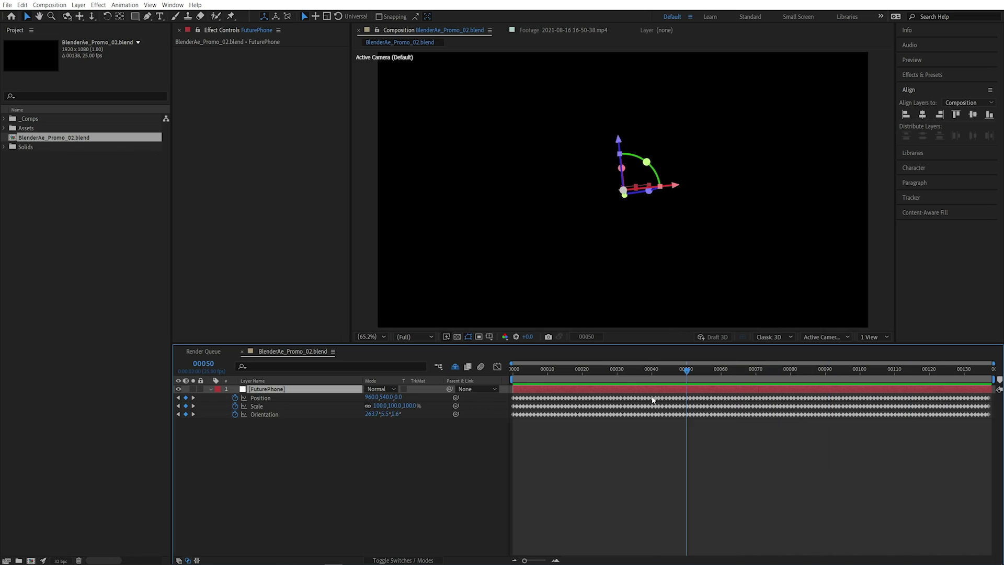
Step: Stop the After Effects preview and set Blender's viewport to Rendered shading
key("space")
left_click(381, 502)
left_click(442, 558)
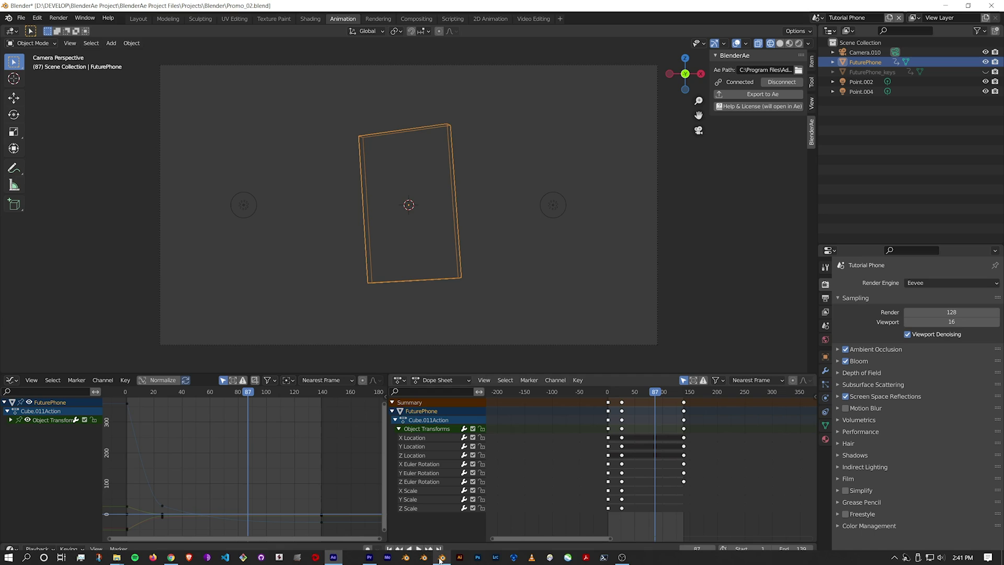
key("z")
left_click(550, 181)
Step: Export Point.004, Point.002 and Camera.010 to After Effects, then scrub the comp
left_click(554, 205)
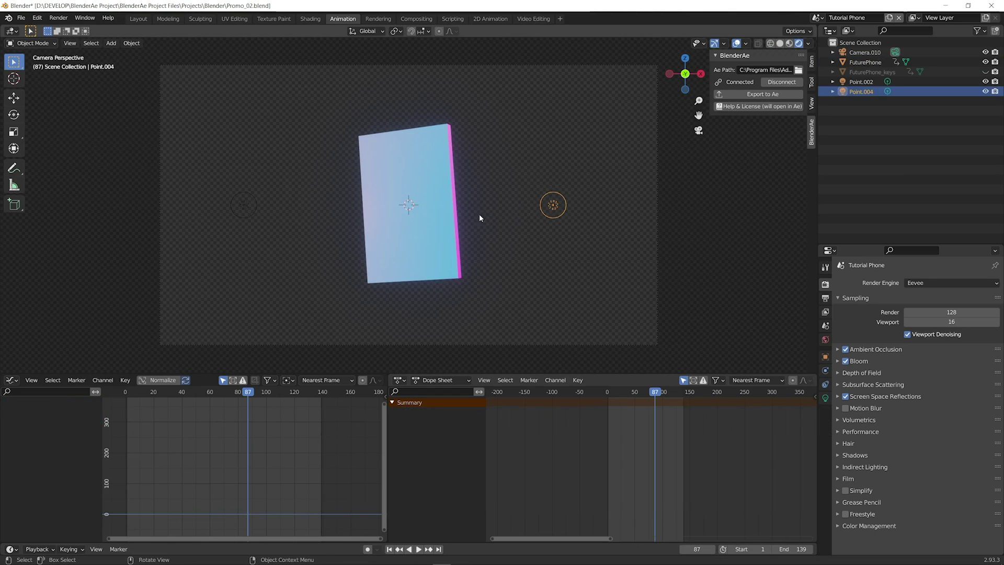
left_click(246, 206, "shift")
left_click(421, 166, "shift")
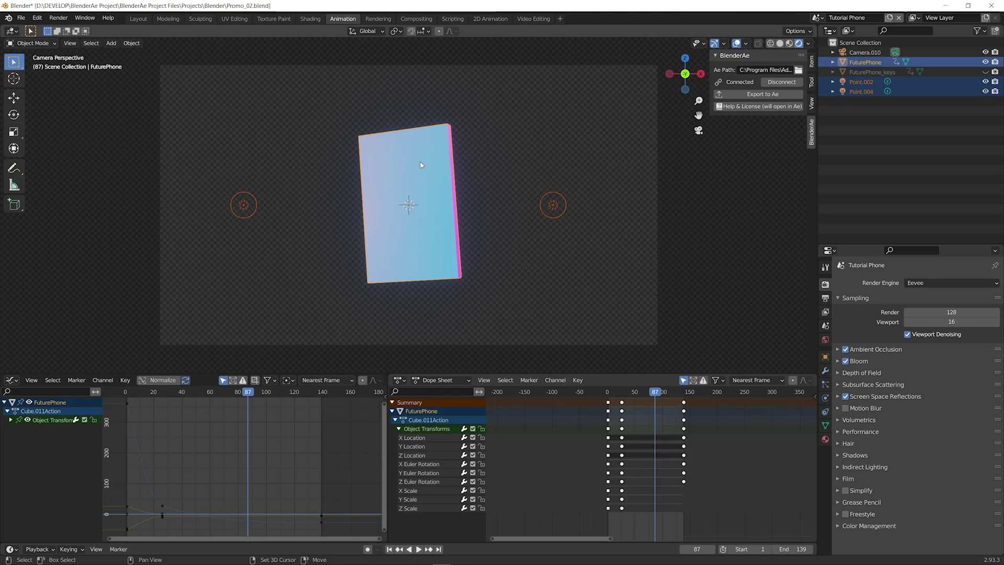
left_click(434, 159, "shift")
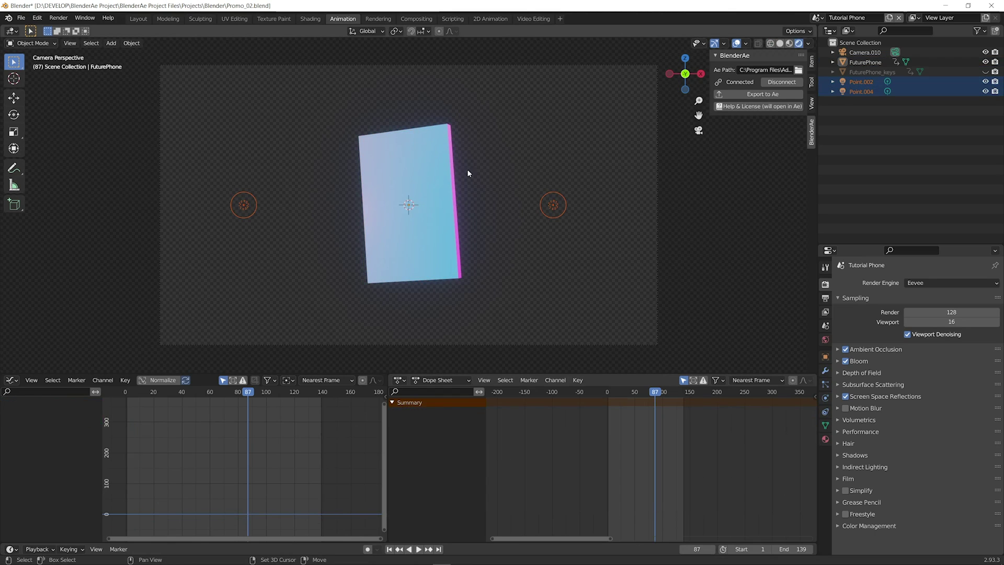
left_click(657, 114, "shift")
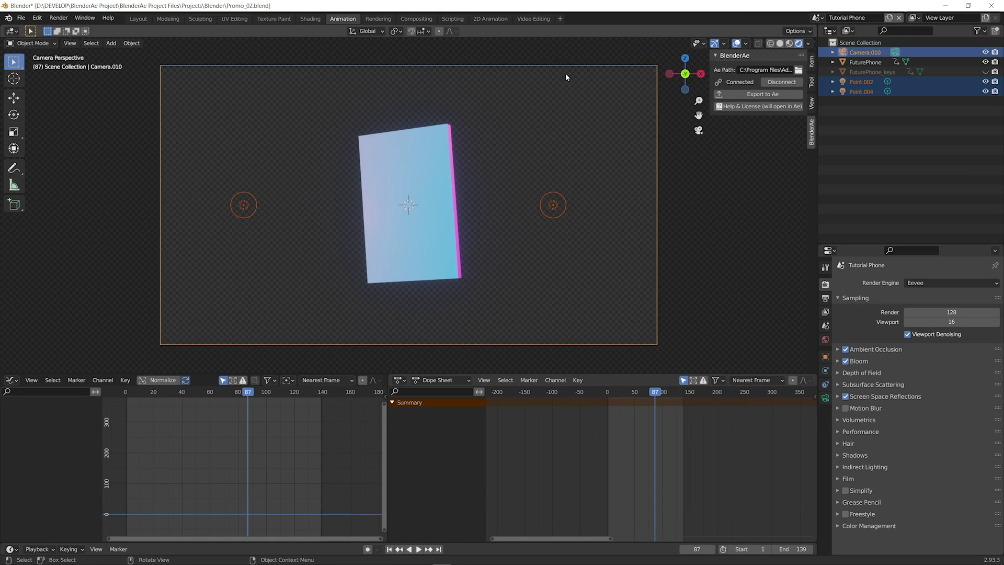
left_click(756, 95)
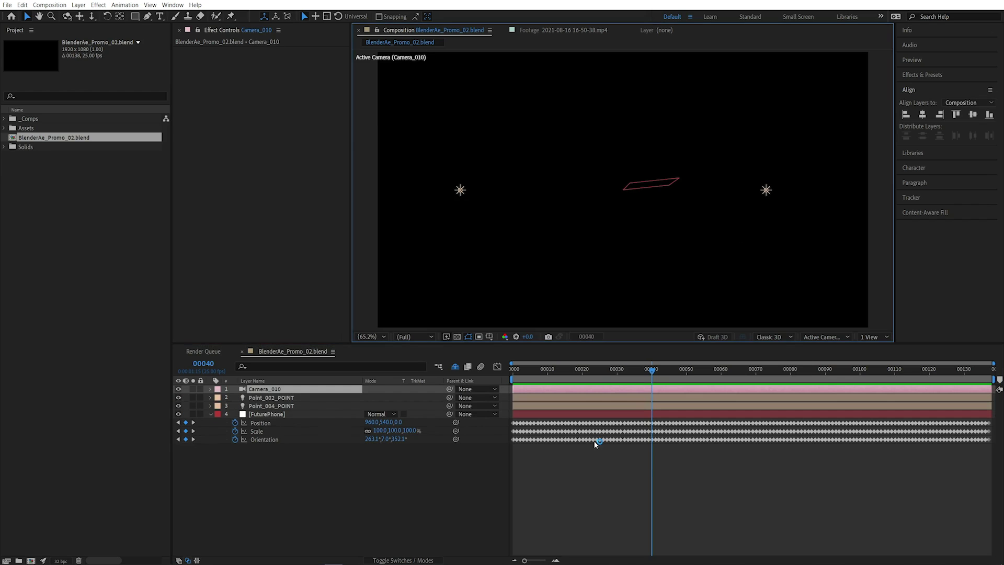
left_click(622, 473)
left_click_drag(595, 369, 689, 380)
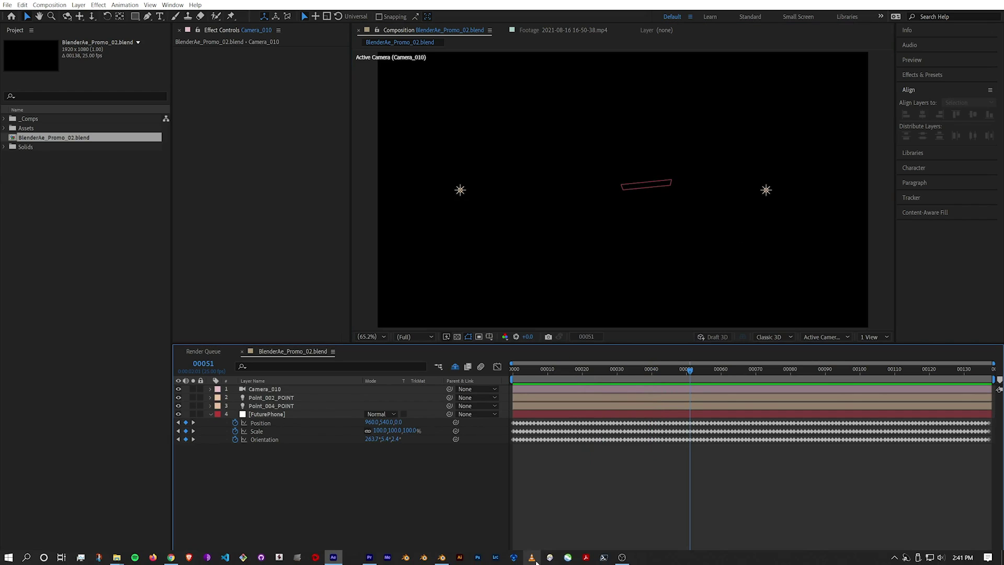
Step: Put FuturePhone into Edit Mode with wireframe shading
left_click(442, 563)
left_click(415, 226)
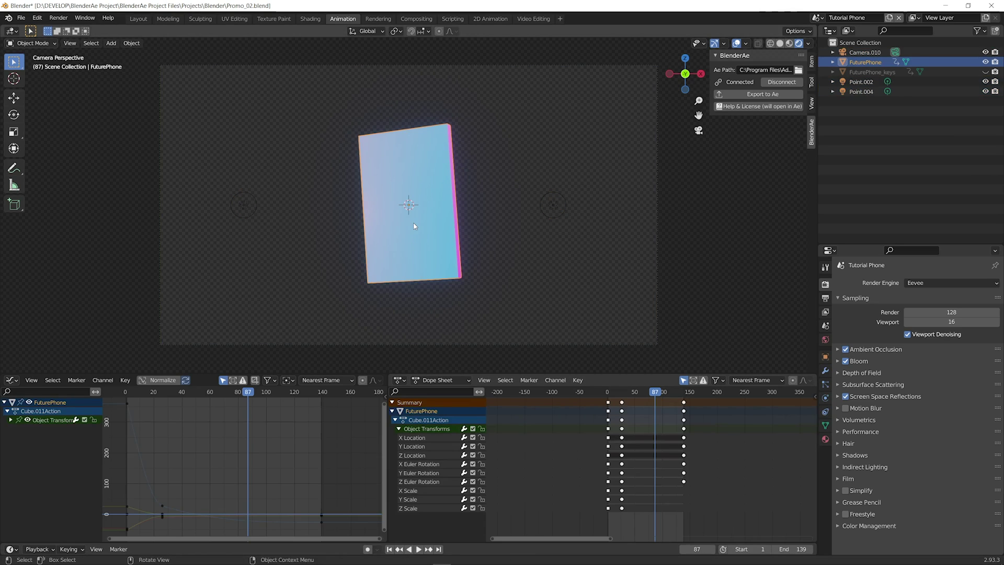
key("Tab")
middle_click_drag(426, 204, 508, 224)
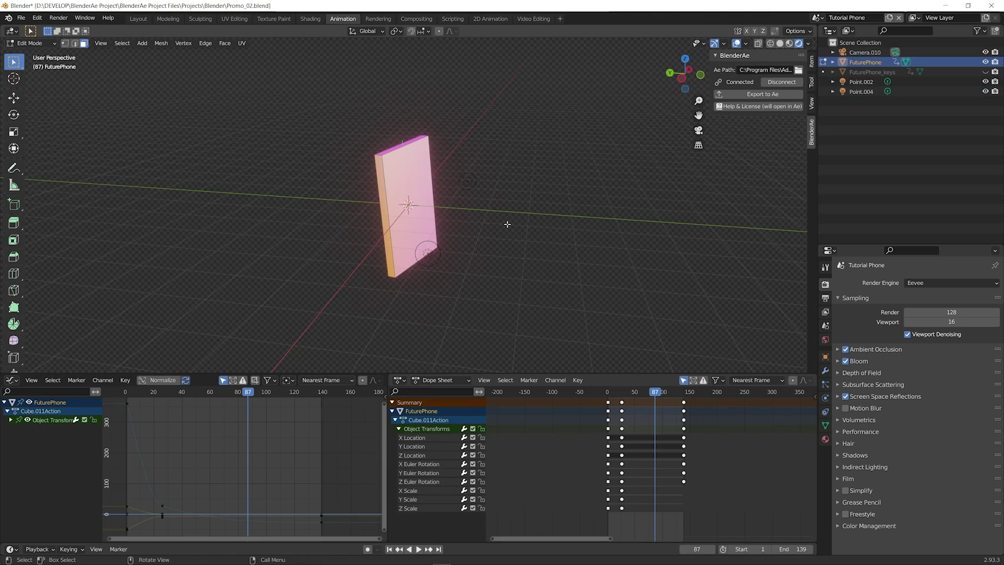
key("z")
left_click(466, 222)
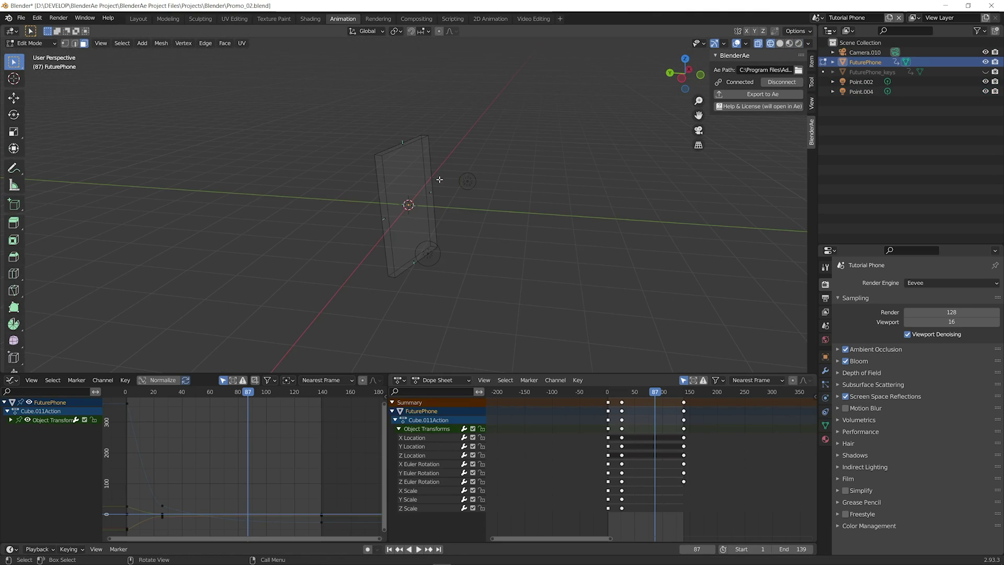
Step: In vertex mode, select the phone's four front-corner vertices
key("a")
key("alt+a")
key("1")
left_click(383, 155)
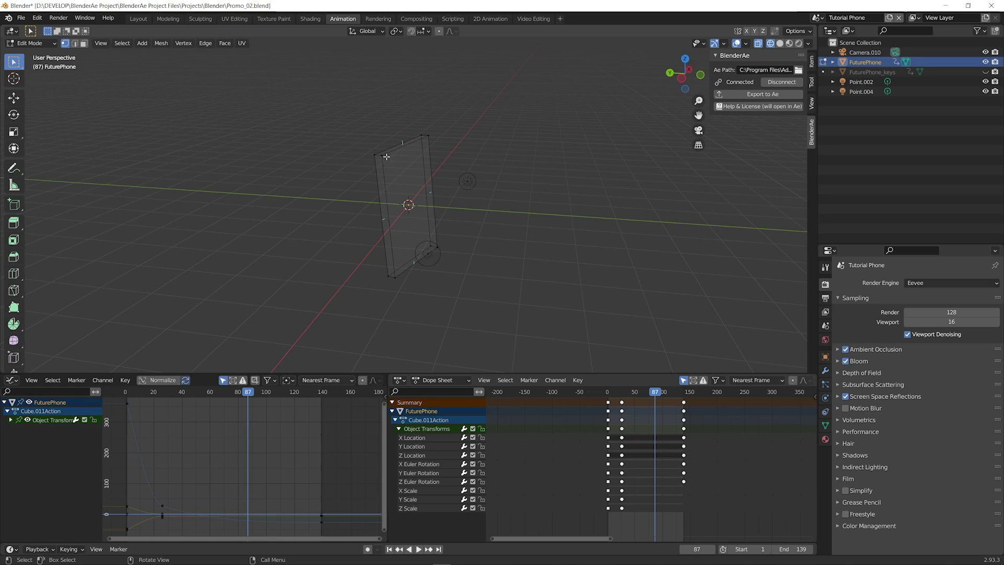
left_click(429, 135, "shift")
left_click(438, 246, "shift")
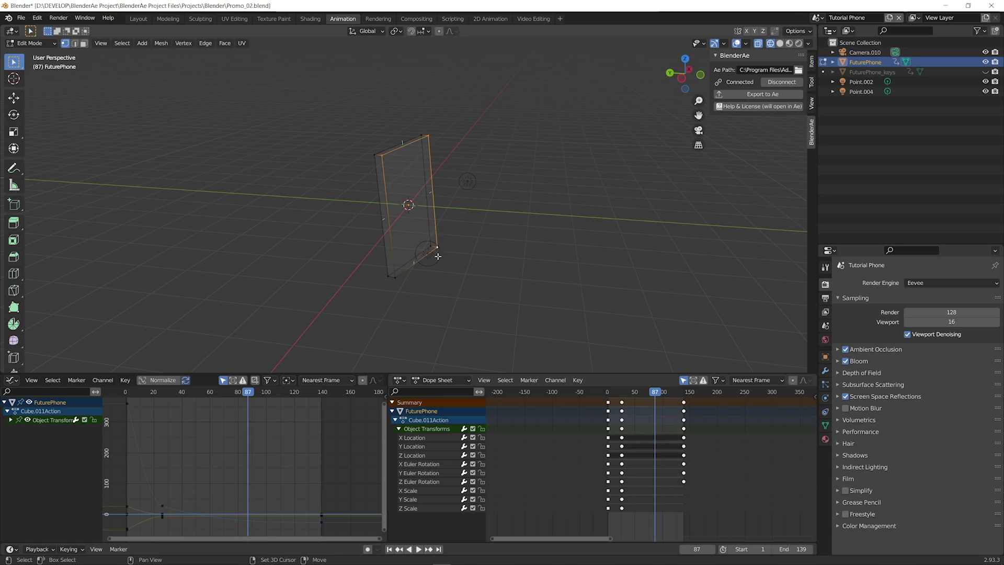
left_click(397, 273, "shift")
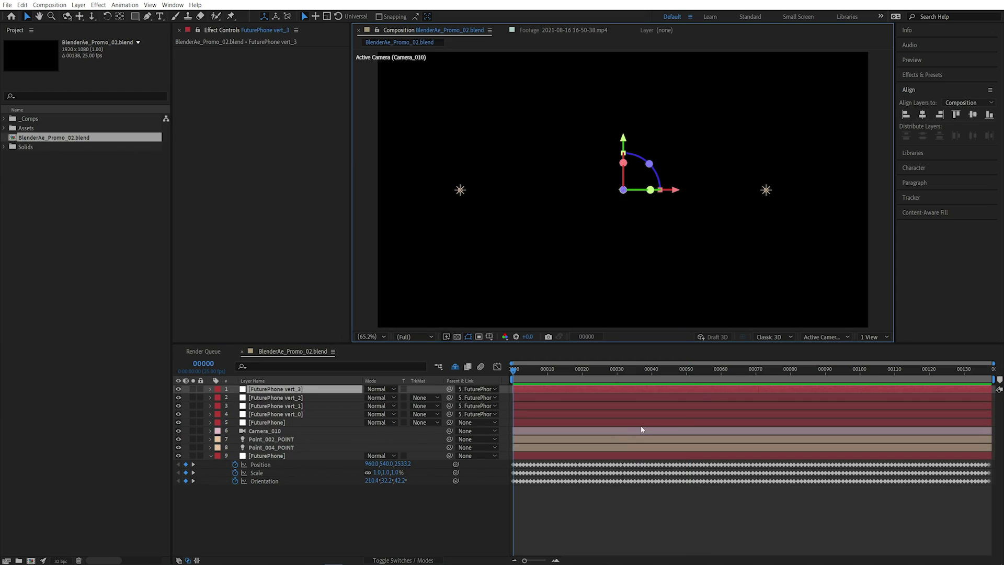
Step: Select the FuturePhone vert_2 layer and scrub to watch the vertices follow the phone
left_click(275, 399)
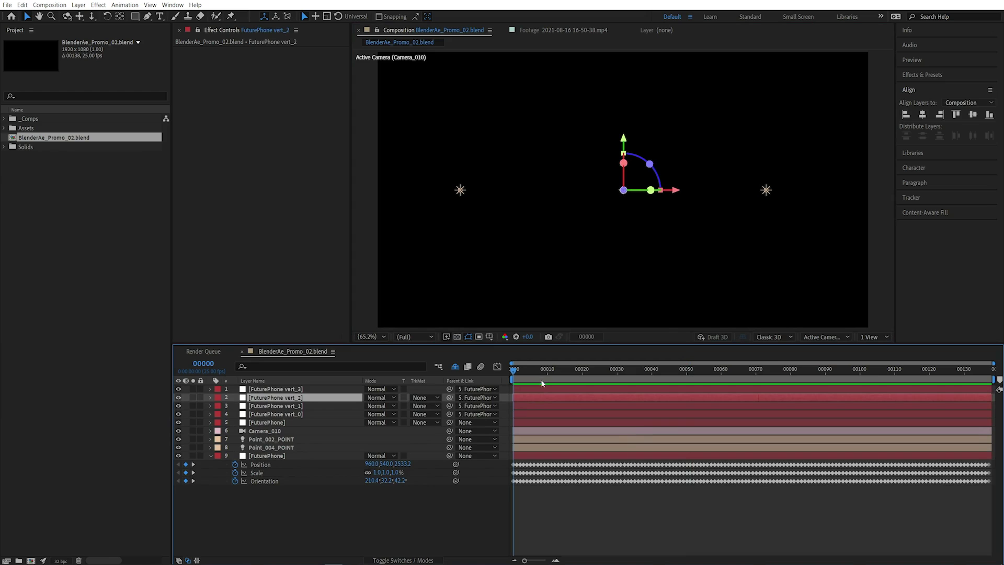
left_click(660, 373)
left_click_drag(660, 372, 735, 374)
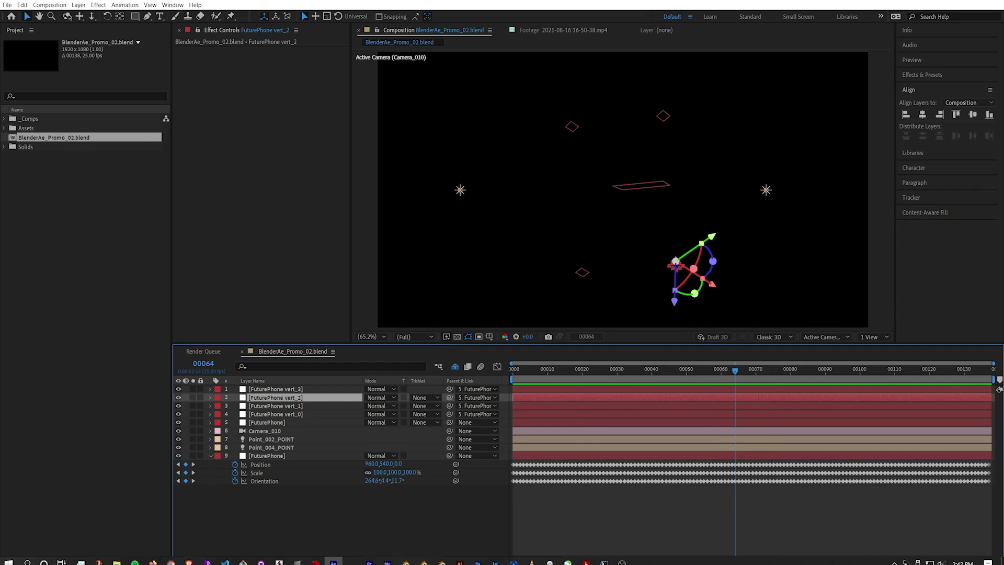
Step: Export the selected vertices to After Effects again and check the vert_6 and vert_4 layers
left_click(442, 563)
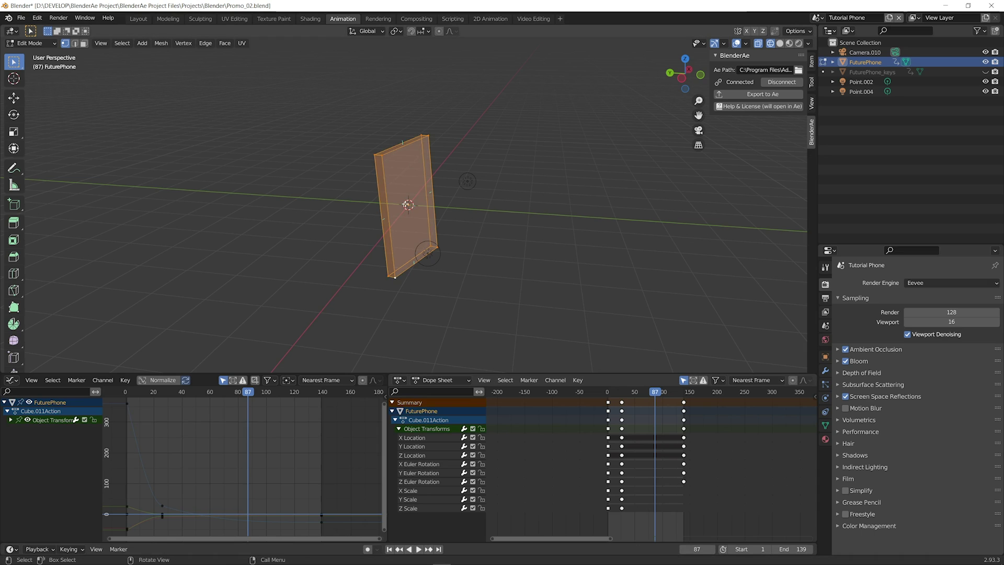
key("alt+Tab")
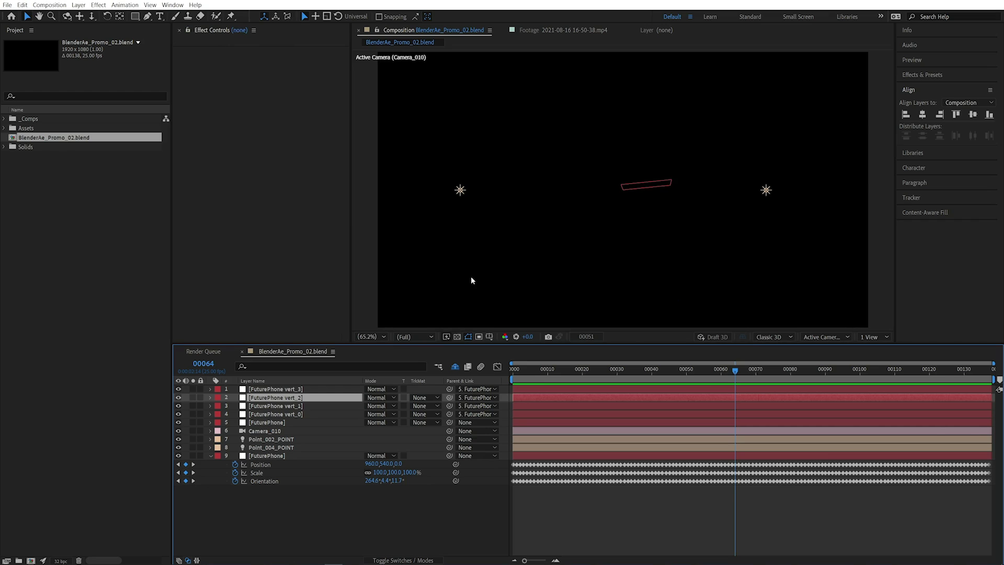
key("alt+Tab")
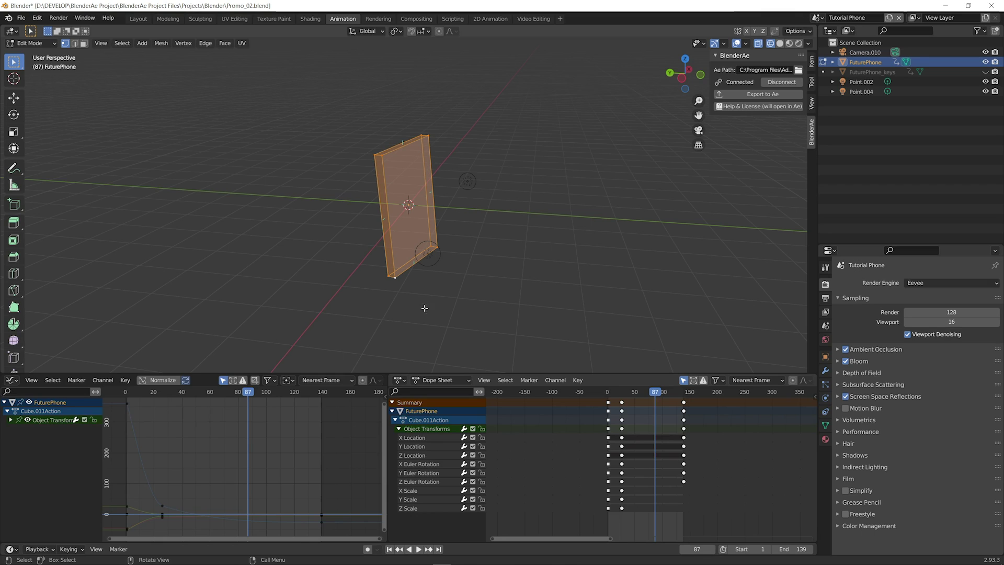
left_click(762, 94)
key("alt+Tab")
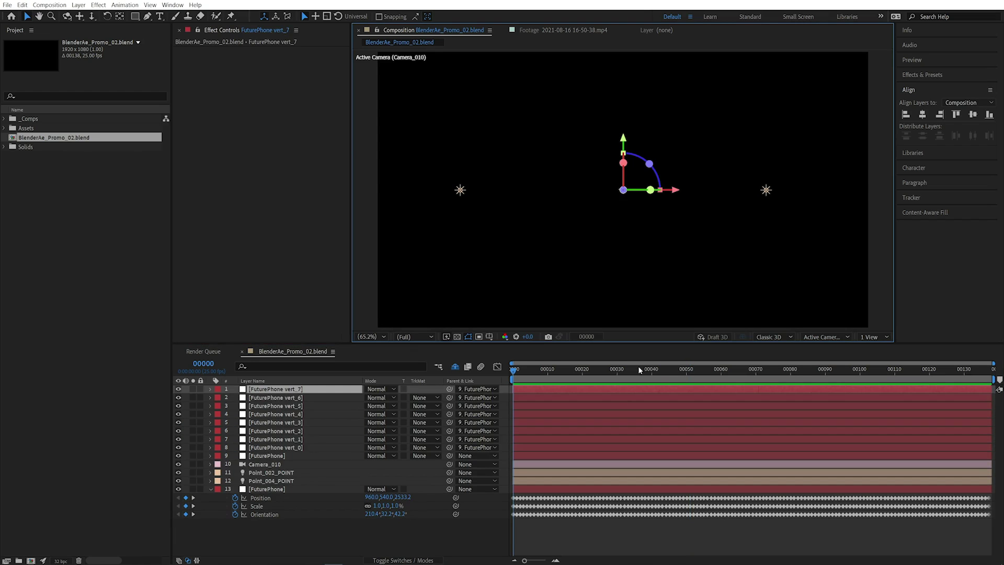
left_click(616, 398)
left_click(614, 414)
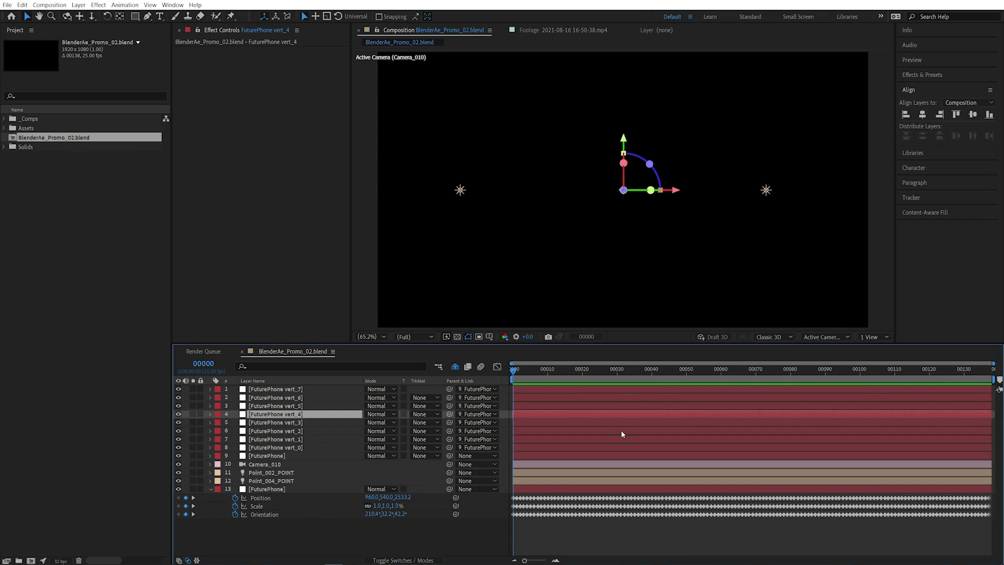
key("alt+Tab")
Step: Re-enter Edit Mode, switch to camera view with Numpad 0, and export the front face
key("Tab")
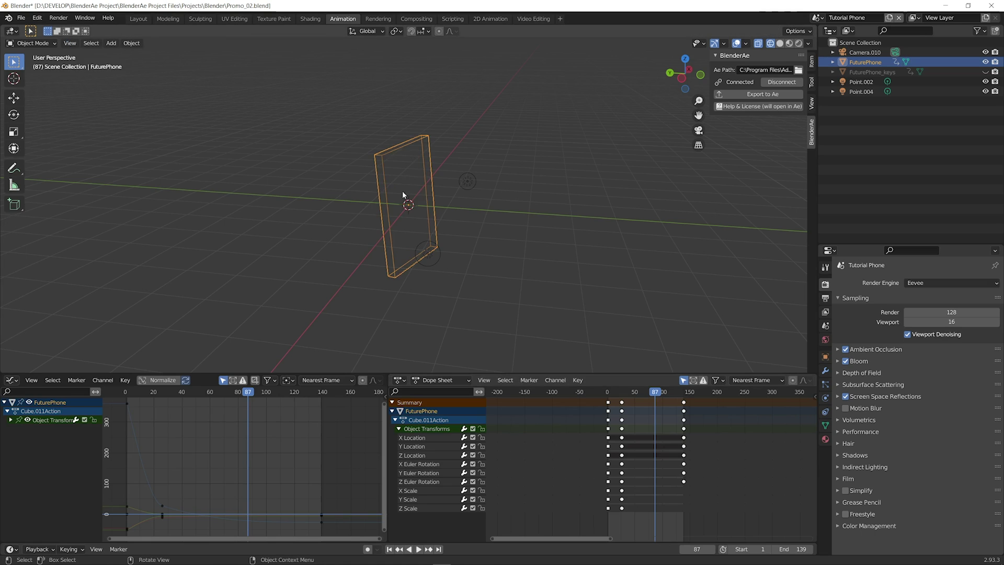
key("Tab")
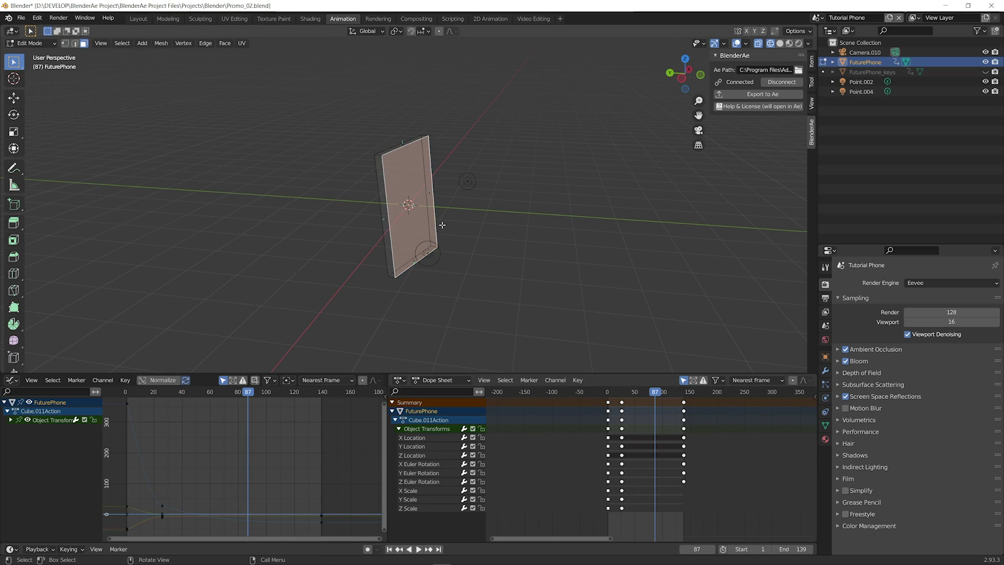
mouse_move(438, 186)
middle_mouse_down()
mouse_move(340, 191)
mouse_move(200, 168)
mouse_move(407, 196)
mouse_move(450, 186)
middle_mouse_up()
key("KP_0")
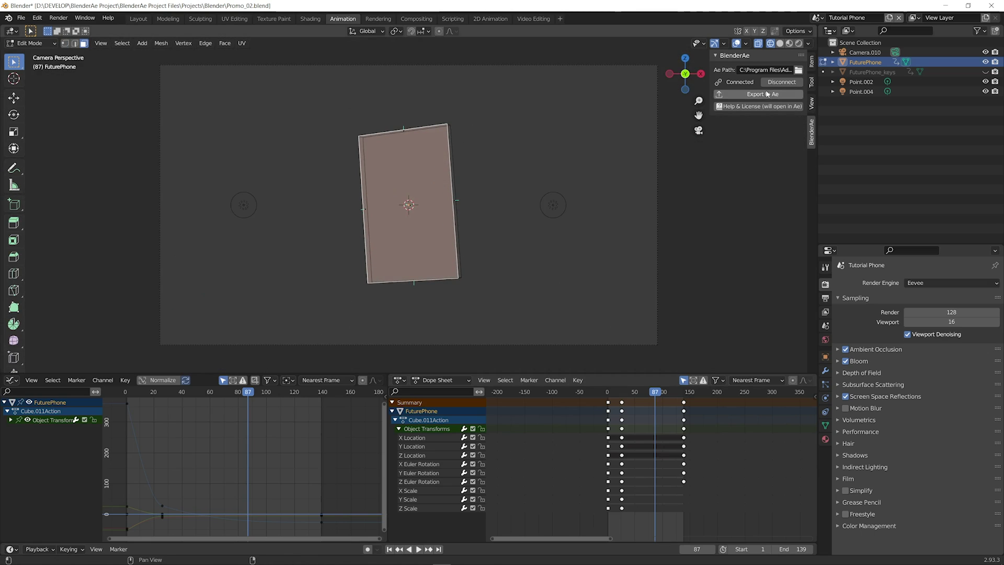
left_click(730, 97)
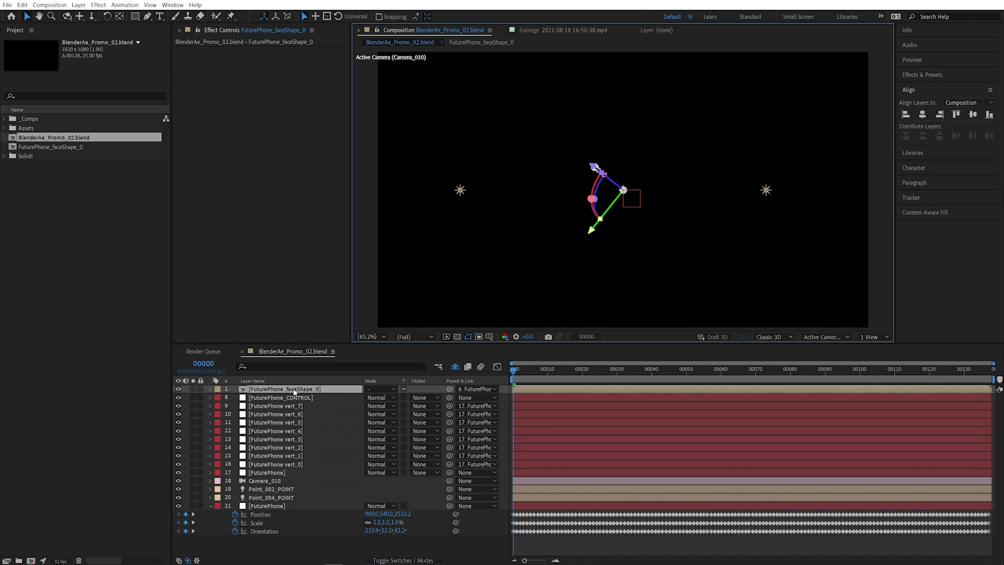
Step: Open the FuturePhone_faceShape_0 precomp and scrub through the face animation
left_click_drag(578, 376, 798, 373)
left_click(683, 372)
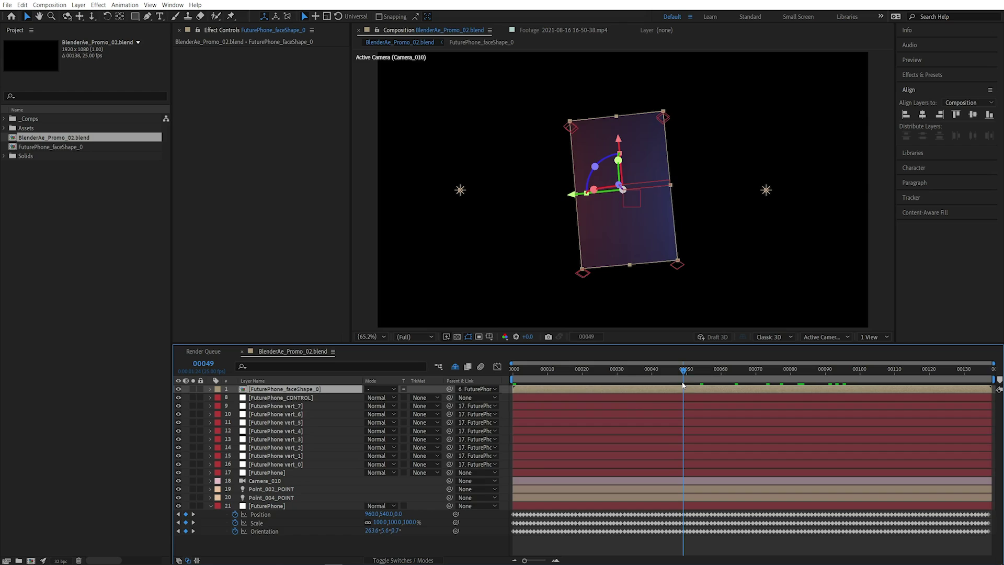
double_click(323, 389)
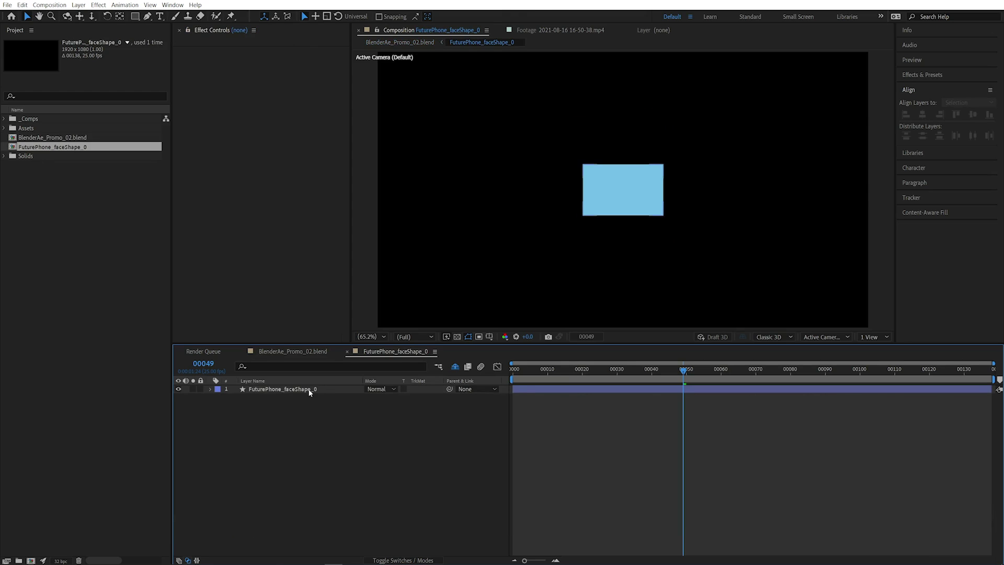
left_click(309, 390)
left_click_drag(695, 373, 753, 372)
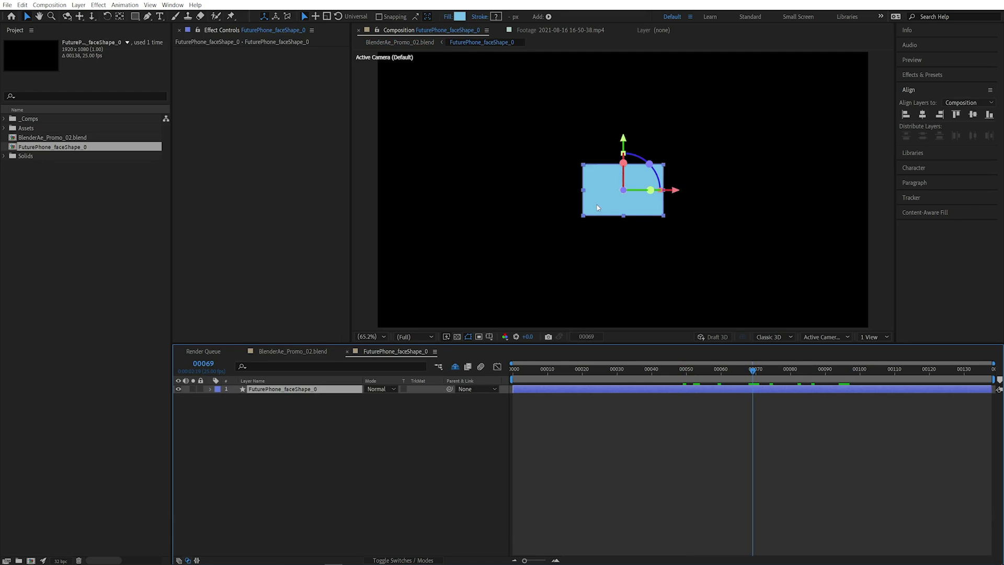
Step: Create a 'Testing' text layer inside the faceShape_0 precomp
key("ctrl+t")
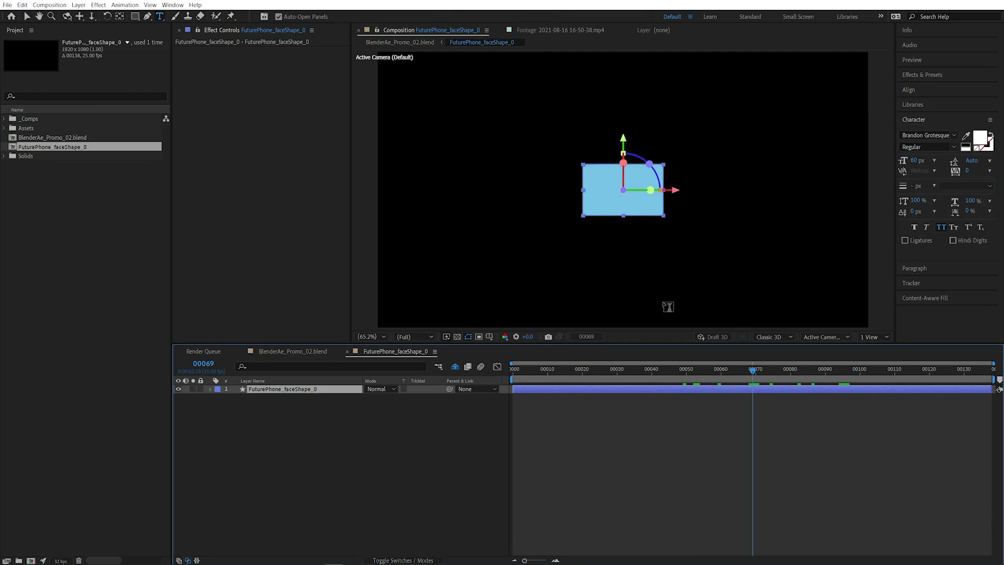
scroll(753, 369, "up", 6, "alt")
scroll(748, 371, "down", 12, "alt")
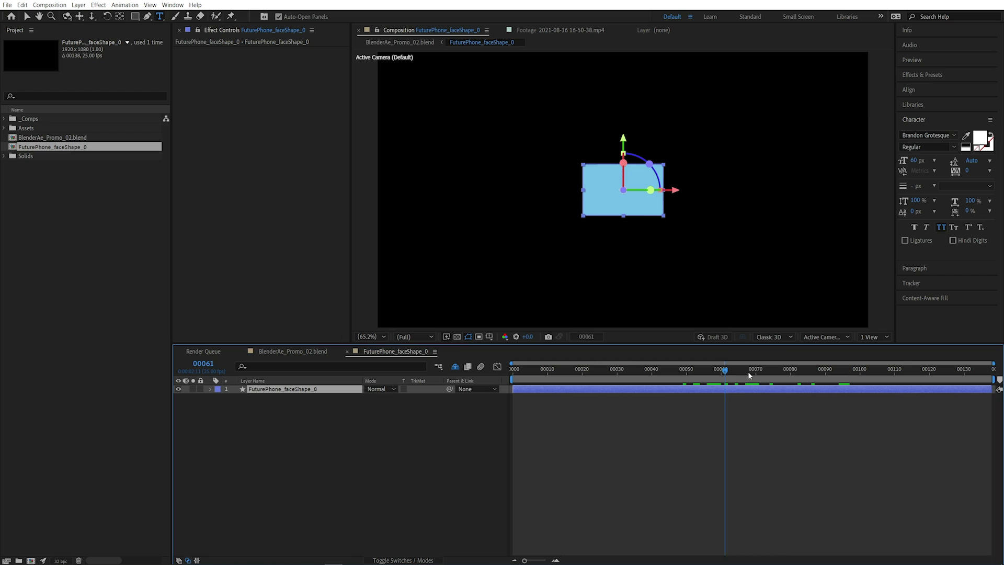
key("ctrl+v")
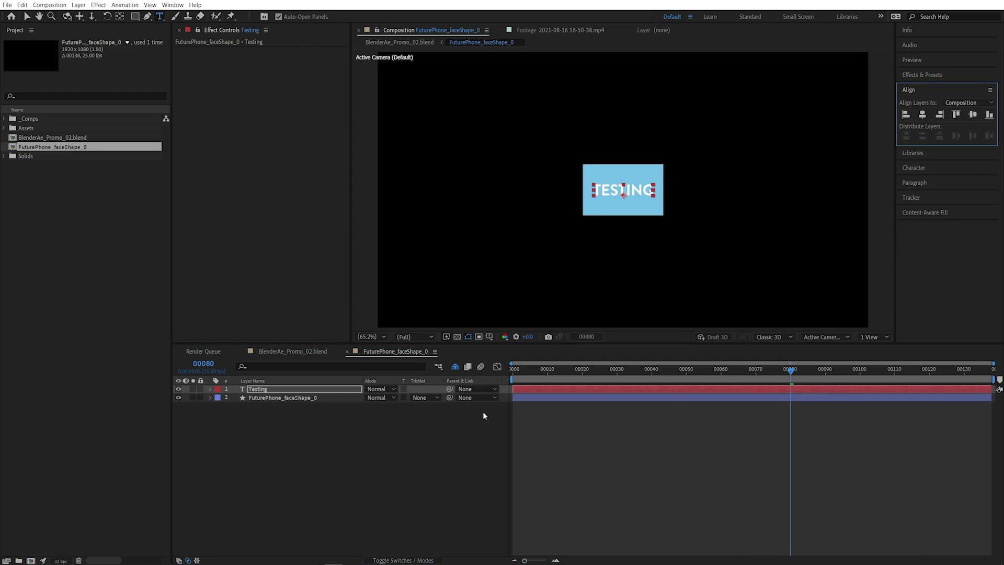
left_click(313, 391)
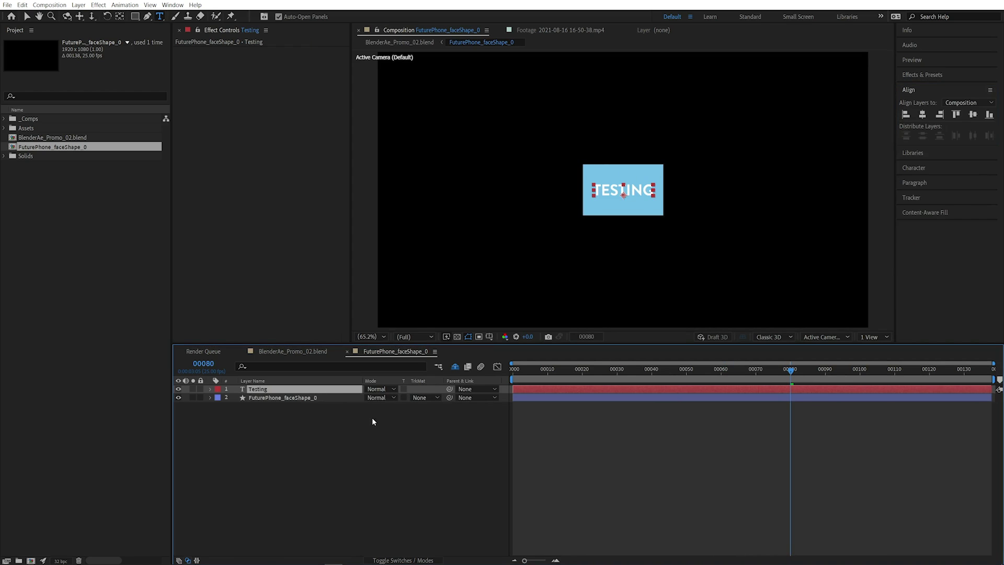
Step: Make the Testing layer 3D and check it in the BlenderAe_Promo_02.blend parent comp
key("F4")
left_click(419, 390)
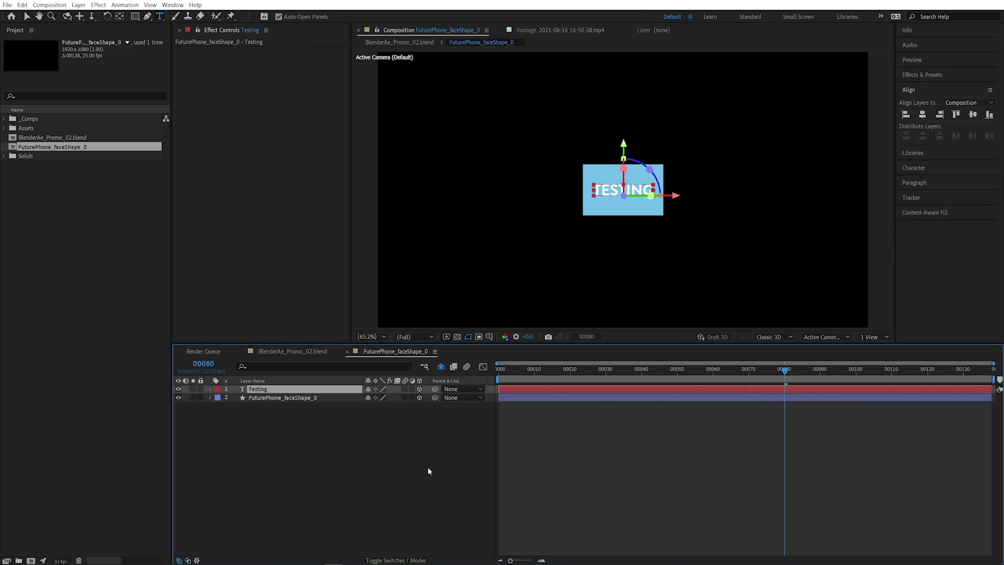
left_click(403, 440)
key("Tab")
left_click(309, 441)
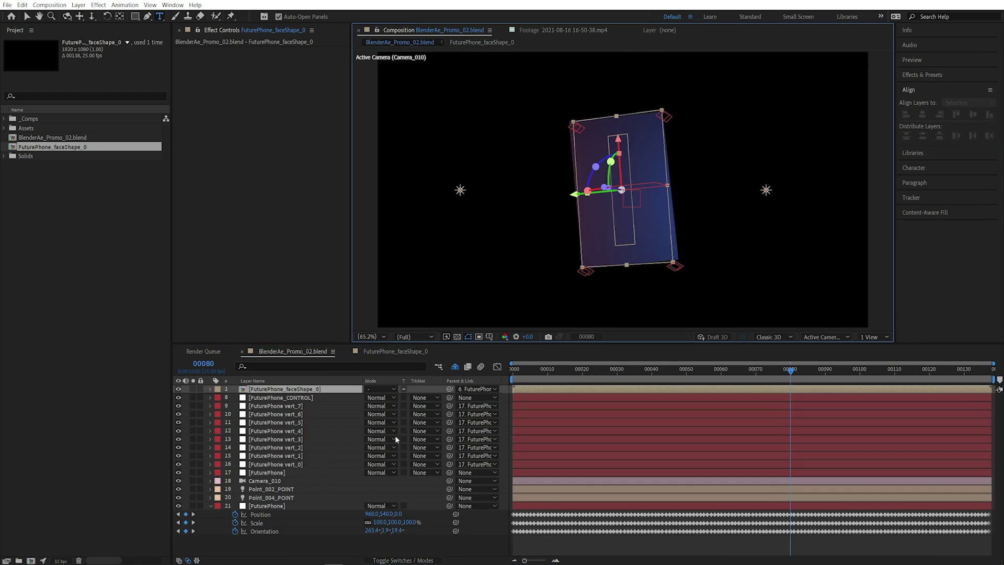
key("F4")
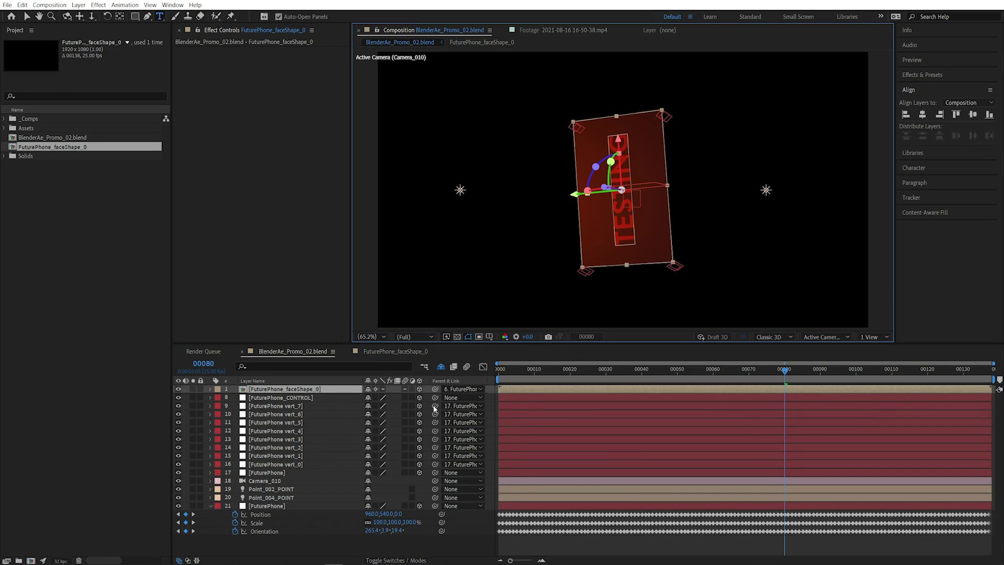
Step: In the FuturePhone_faceShape_0 comp, set the Testing layer's Z Rotation to 90°
double_click(274, 390)
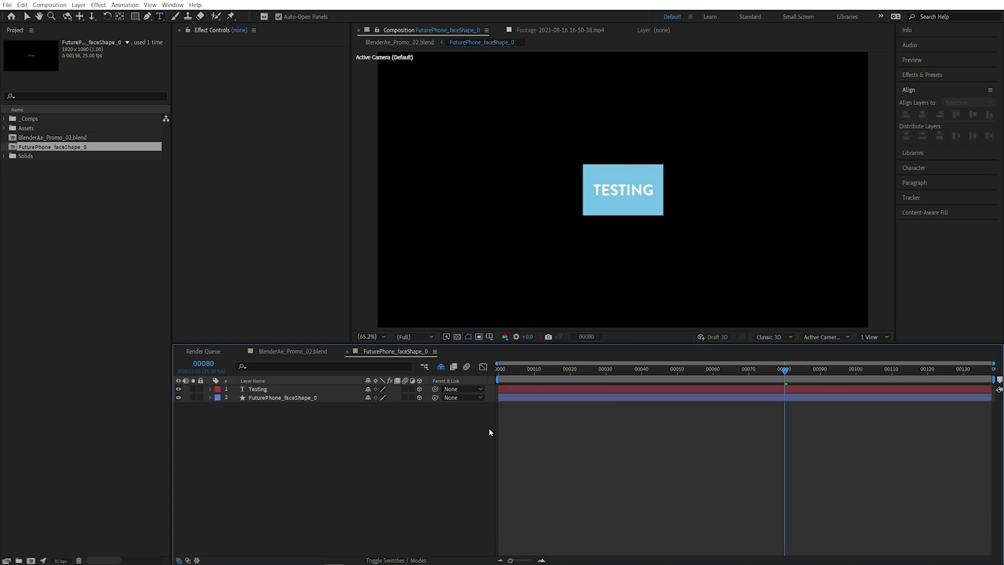
left_click(589, 388)
key("r")
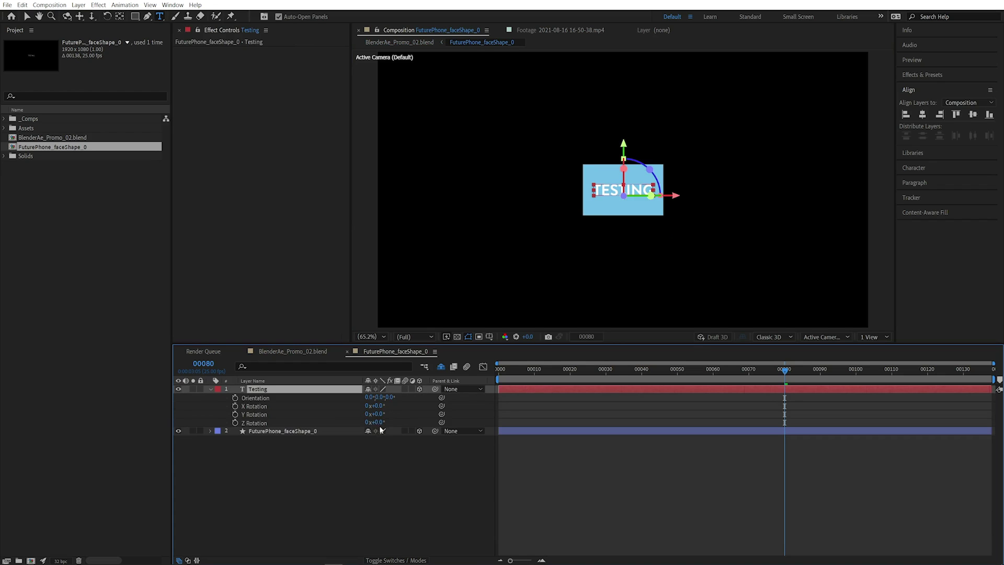
left_click(379, 422)
type("90")
key("Return")
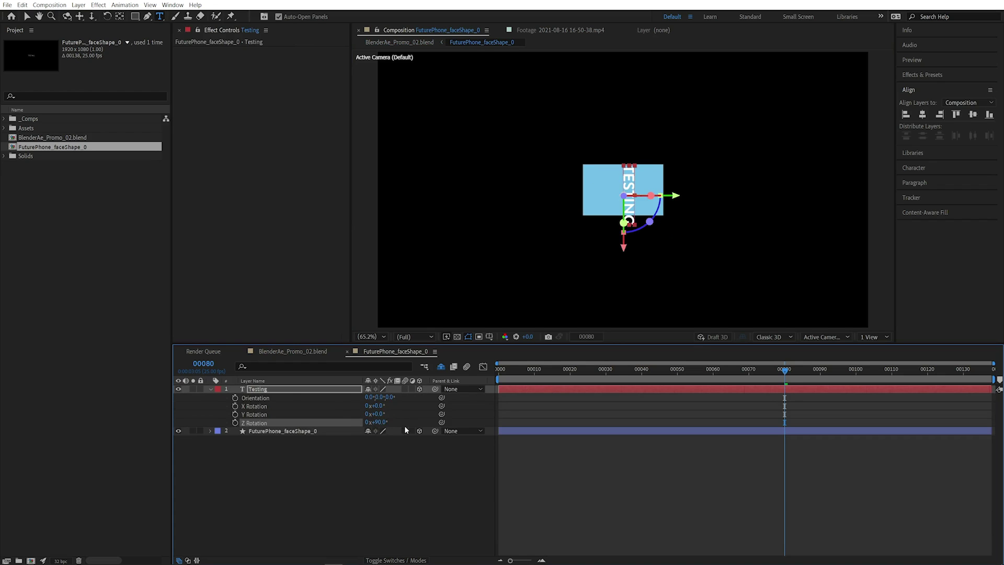
Step: Set the Testing layer's Position to 960,540
left_click(405, 407)
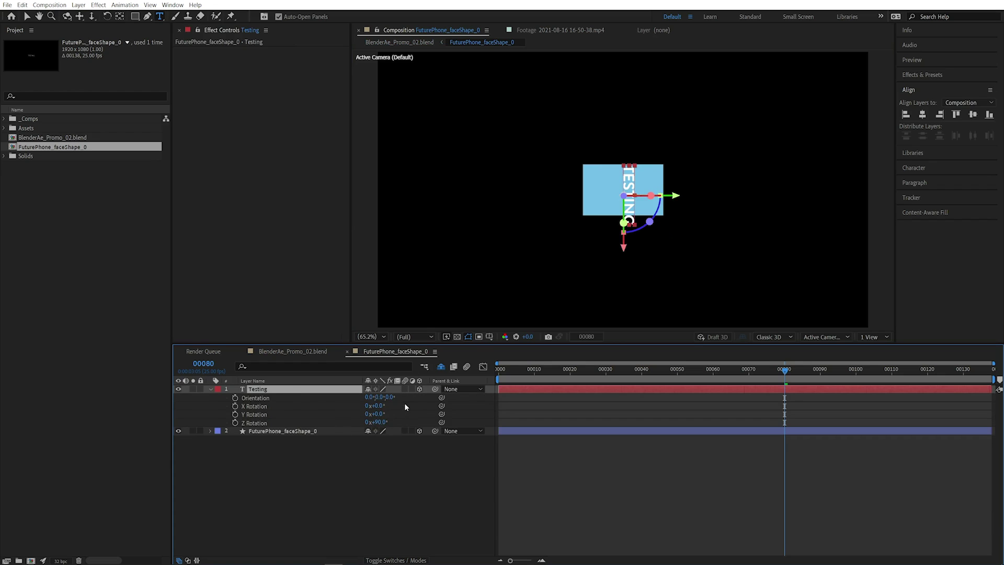
key("p")
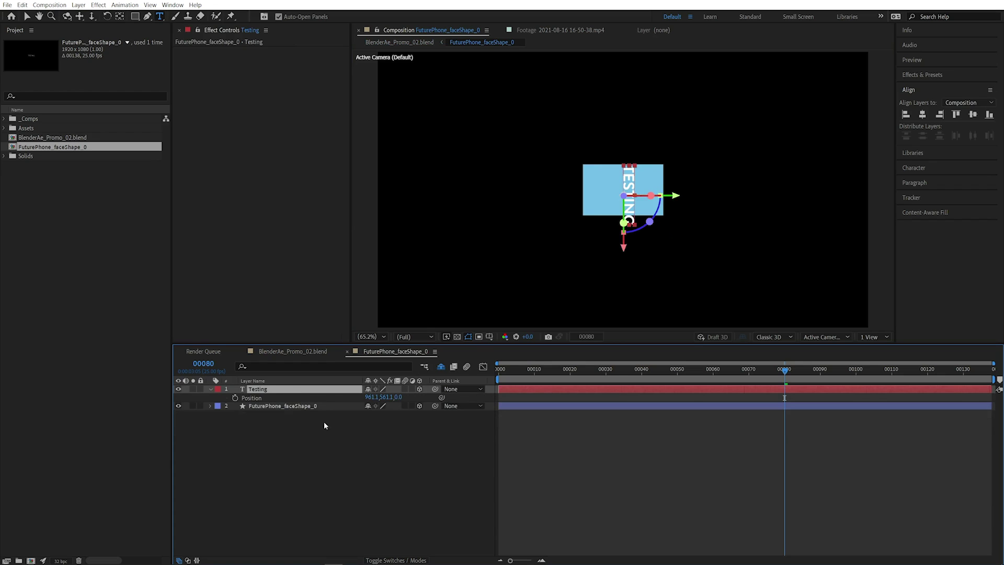
left_click(369, 397)
type("960")
key("Tab")
type("540")
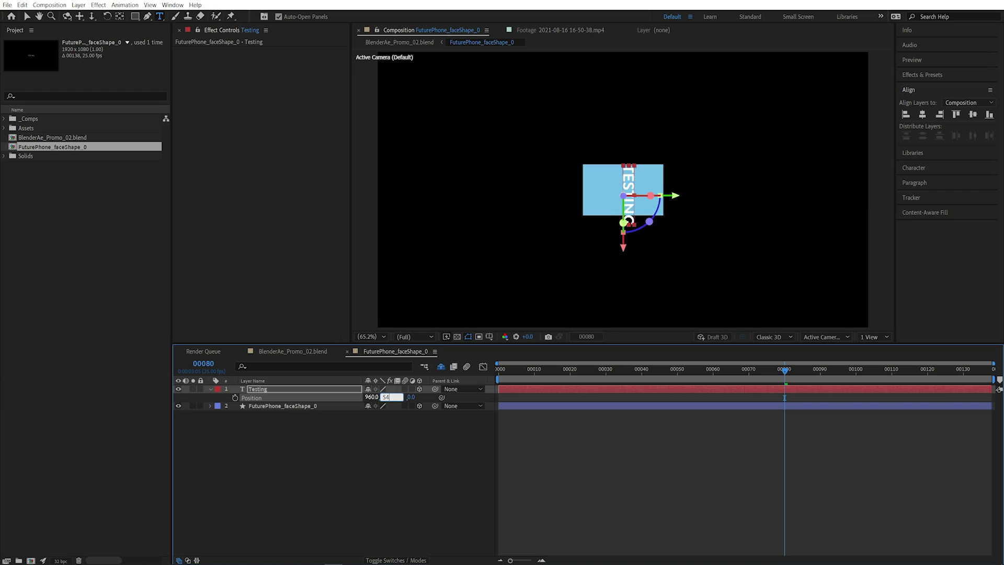
key("Return")
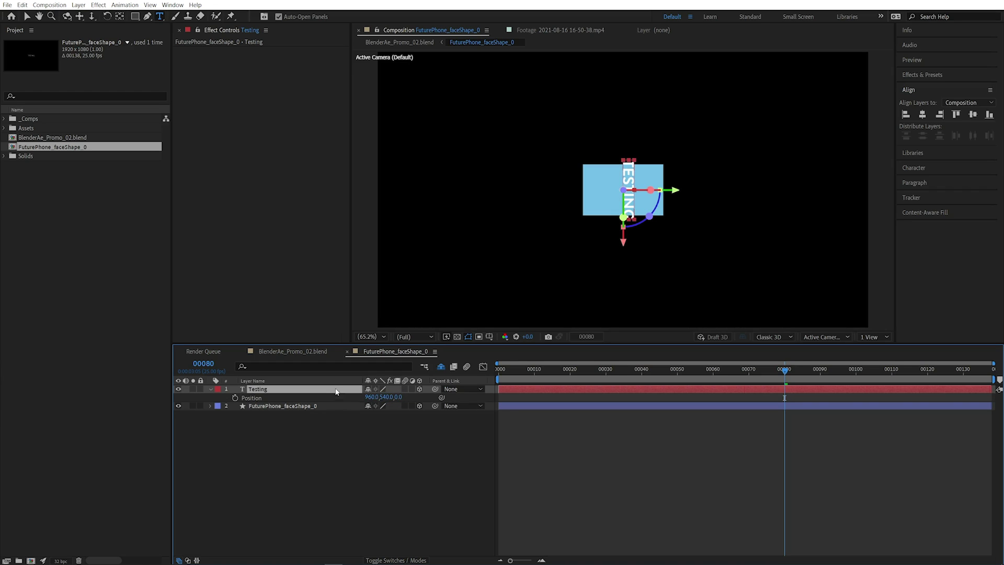
Step: Scale the Testing layer down to 66%
key("s")
left_click(384, 397)
type("89")
key("Return")
left_click_drag(394, 397, 381, 397)
left_click(361, 464)
Step: Preview the BlenderAe_Promo_02.blend comp and scrub to frame 47, where the phone faces the camera
key("Tab")
left_click(267, 461)
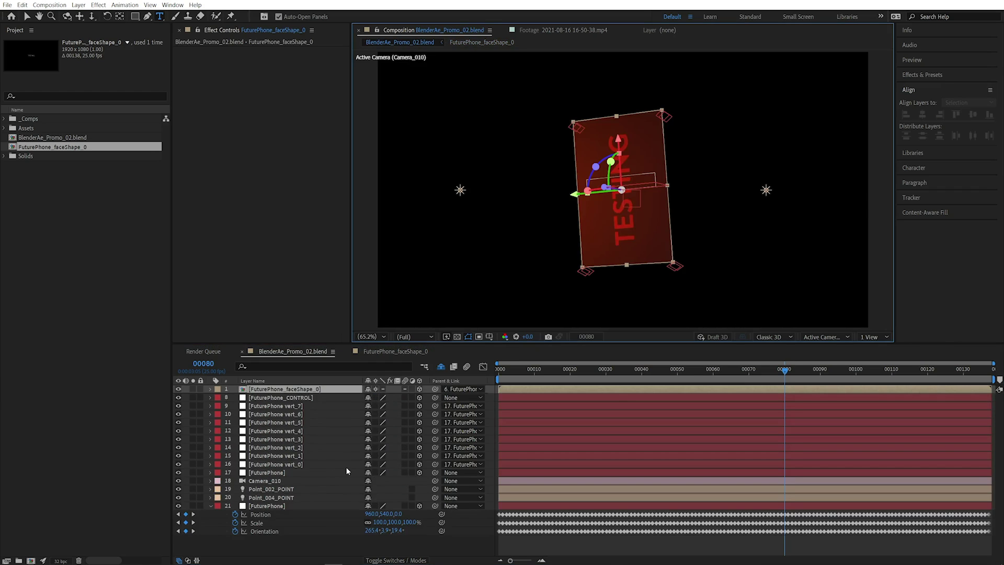
left_click(598, 545)
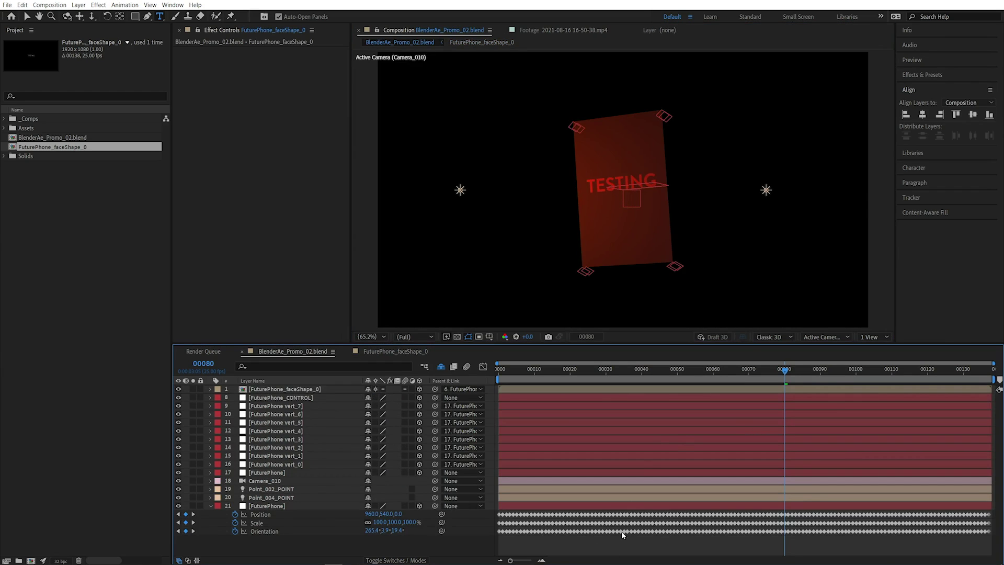
key("space")
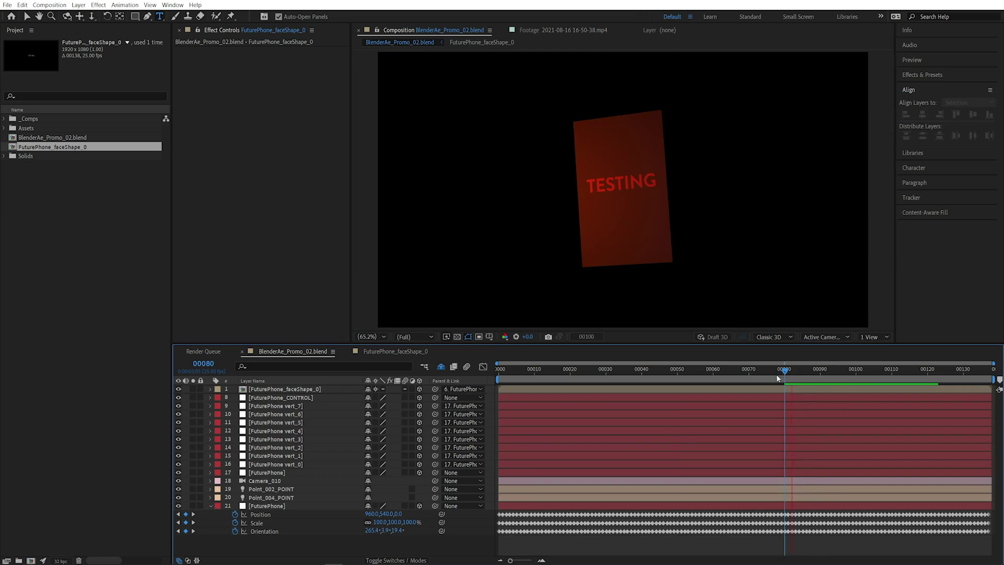
left_click_drag(799, 375, 660, 387)
left_click_drag(593, 388, 667, 398)
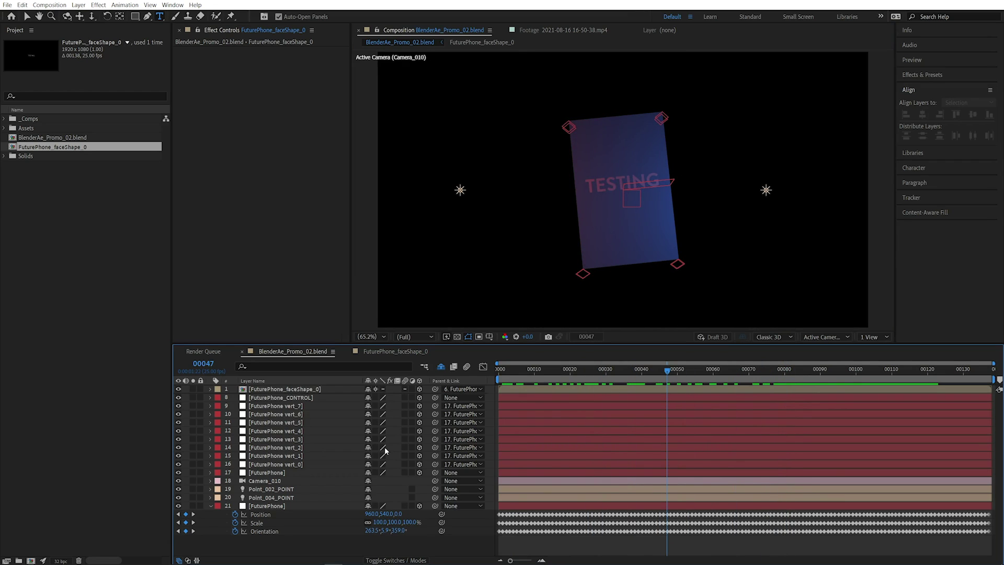
left_click(314, 439)
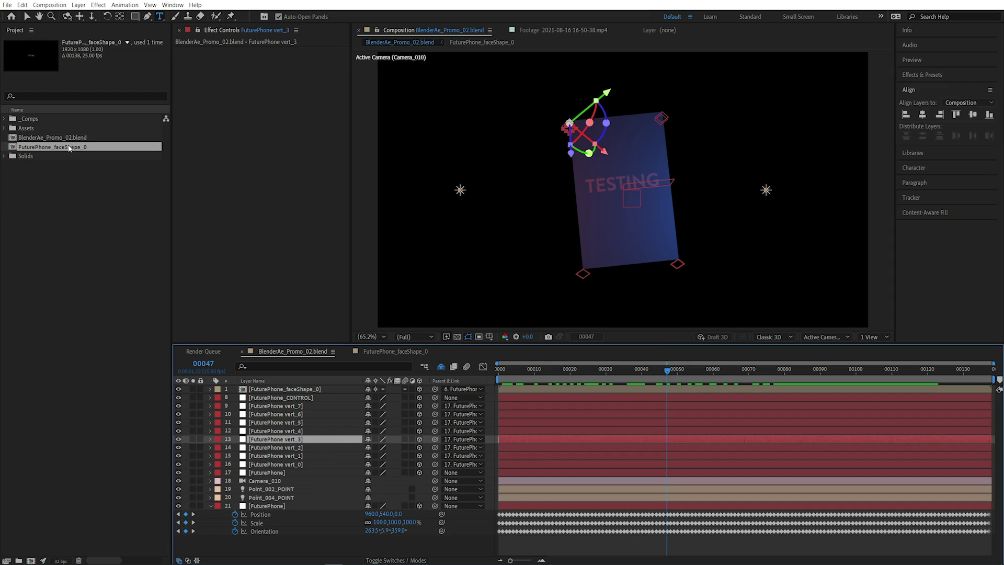
Step: Delete the two previously imported comps from the After Effects project
left_click(90, 207)
key("Delete")
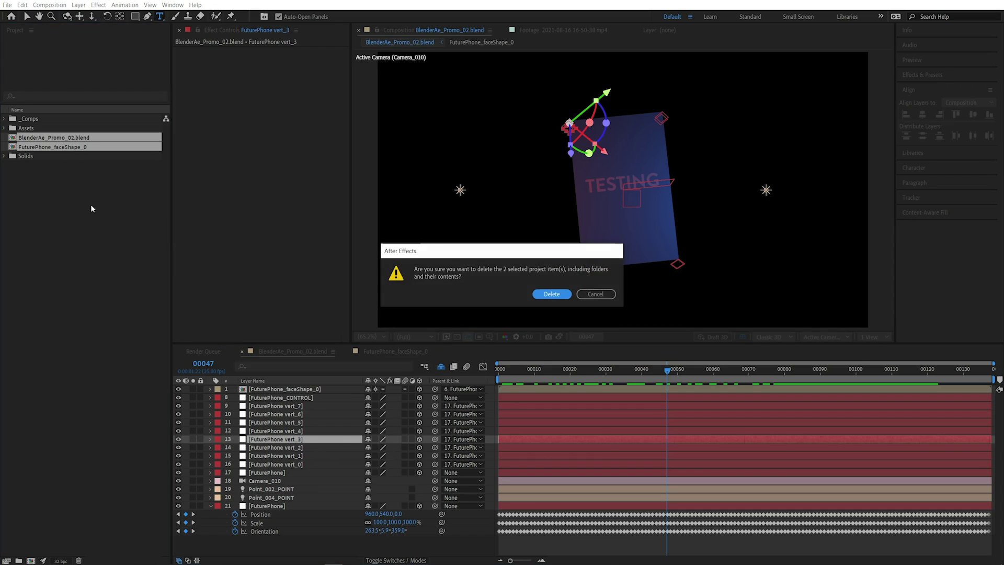
key("Return")
Step: In Blender, put the phone in Edit Mode and export it to After Effects with Export to Ae
key("alt+Tab")
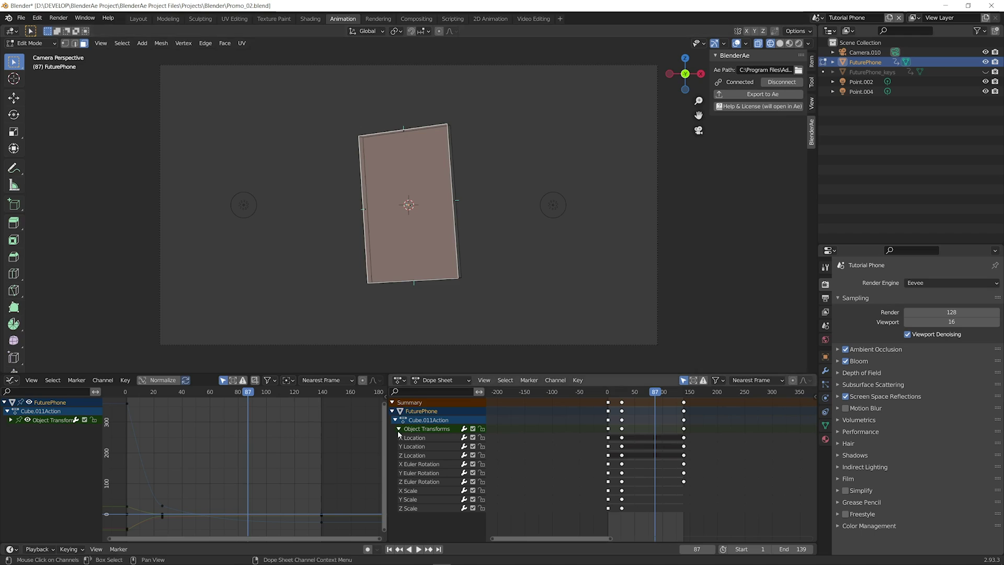
left_click(416, 226)
key("Tab")
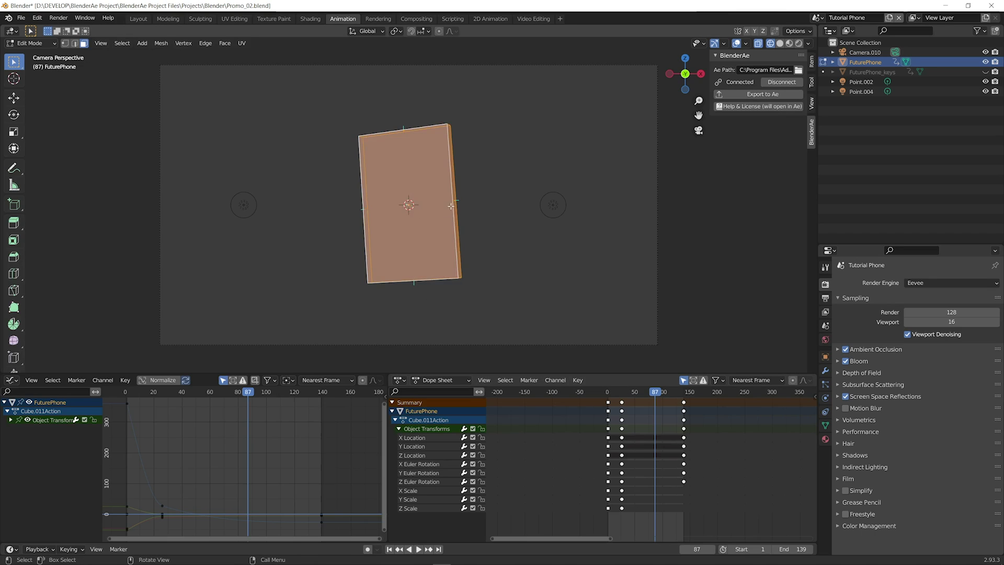
middle_click_drag(423, 201, 529, 220)
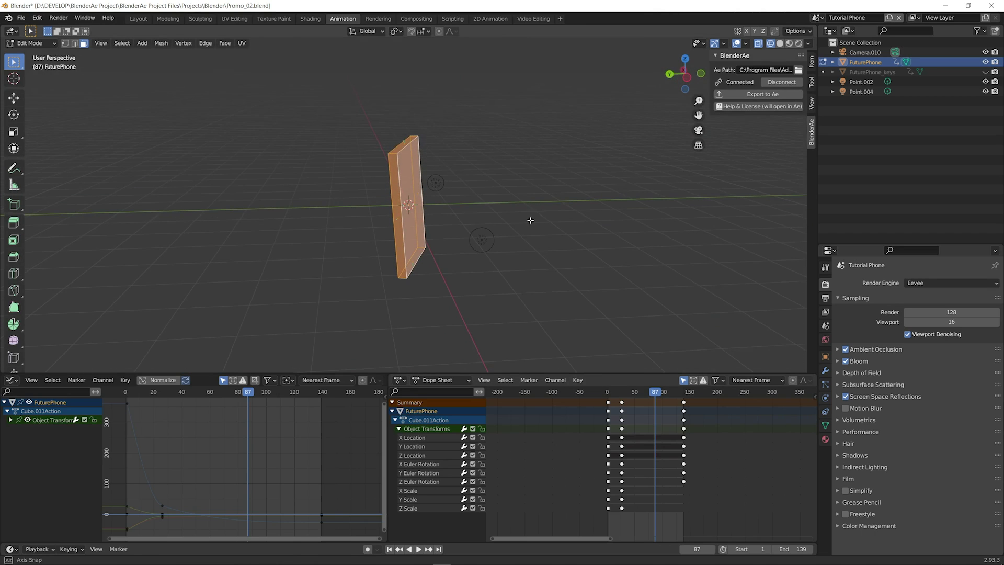
left_click(773, 95)
key("alt+Tab")
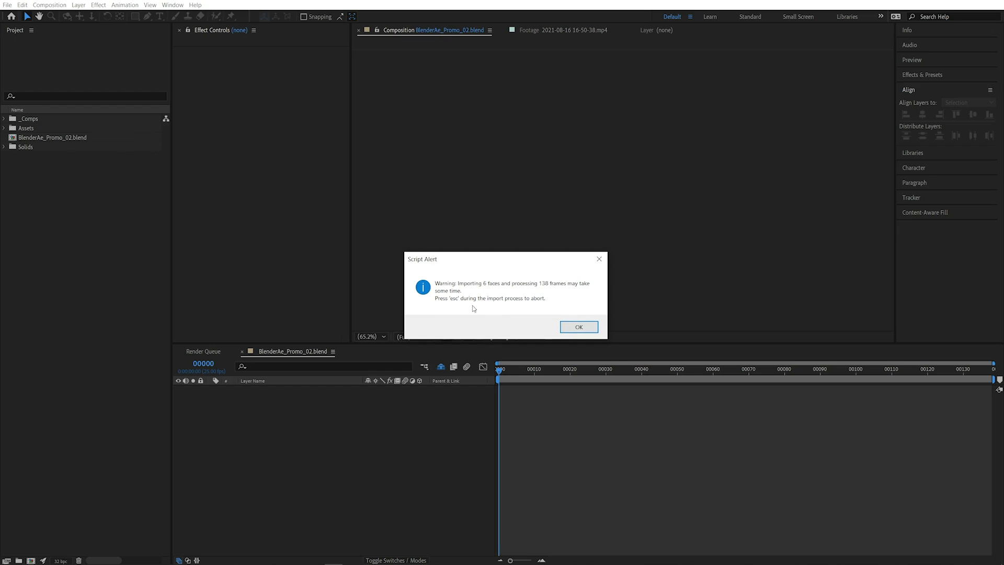
Step: Accept the import warning, check the new face layers, and scrub from frame 60 to 102
left_click(577, 328)
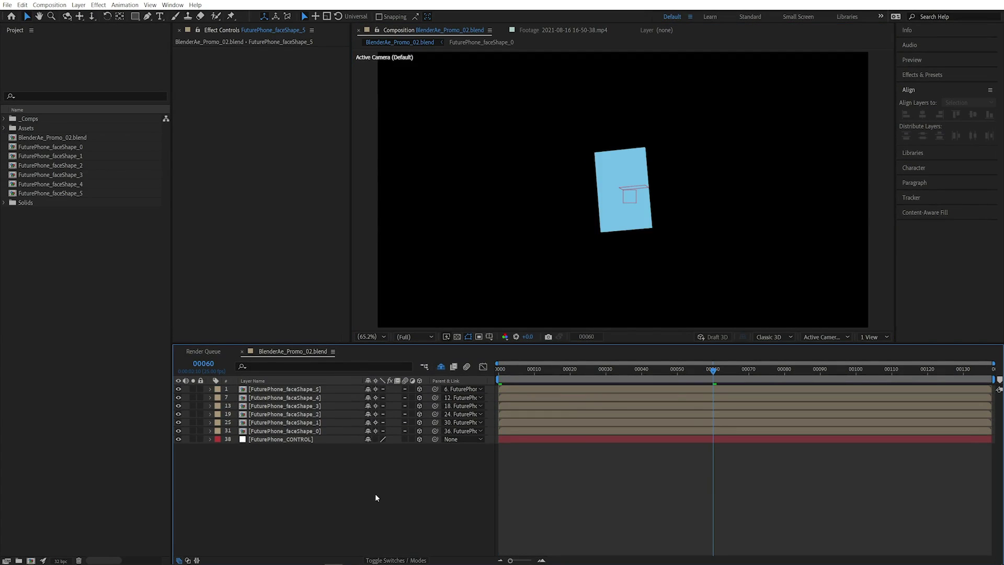
left_click(285, 389)
left_click(291, 431, "shift")
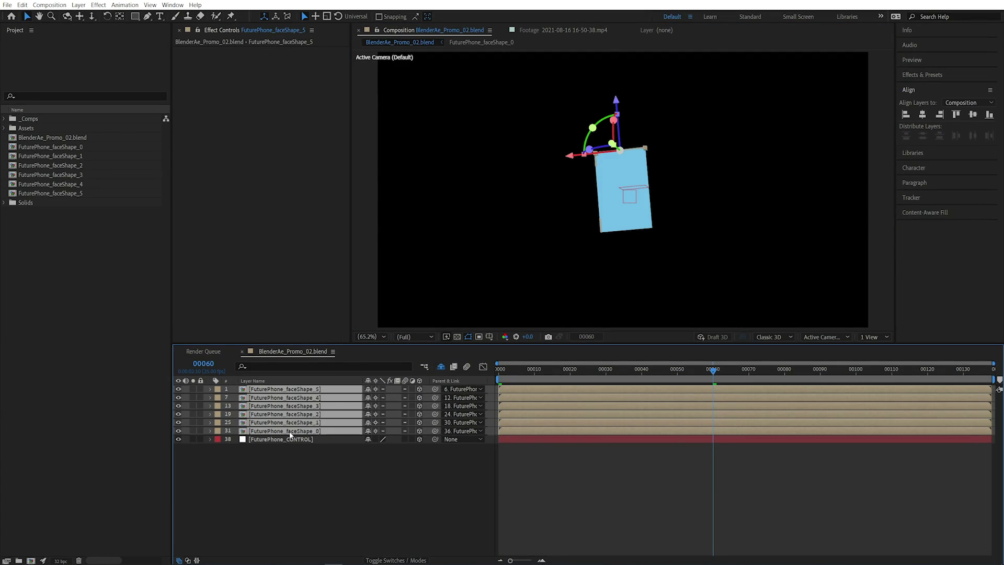
left_click(337, 479)
left_click_drag(722, 375, 864, 376)
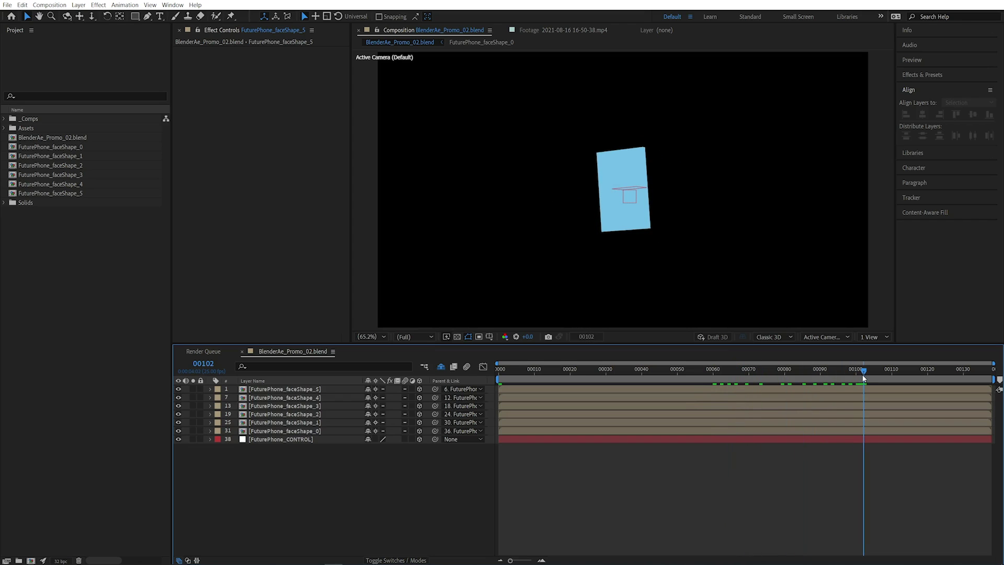
Step: Shift the FuturePhone_CONTROL layer sideways on X, preview the comp, then return to Blender
left_click(278, 441)
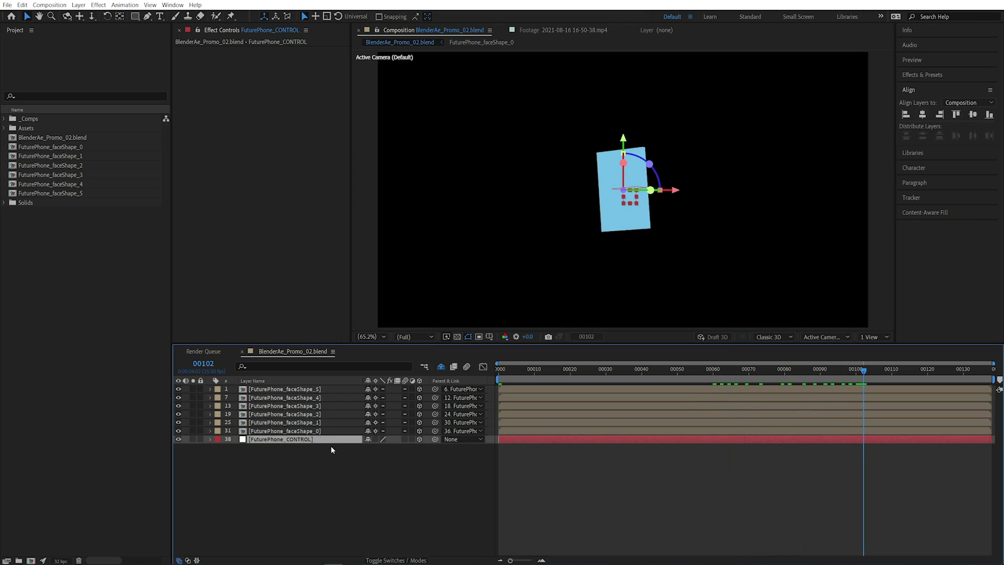
key("p")
left_click_drag(370, 448, 347, 461)
left_click(336, 482)
key("space")
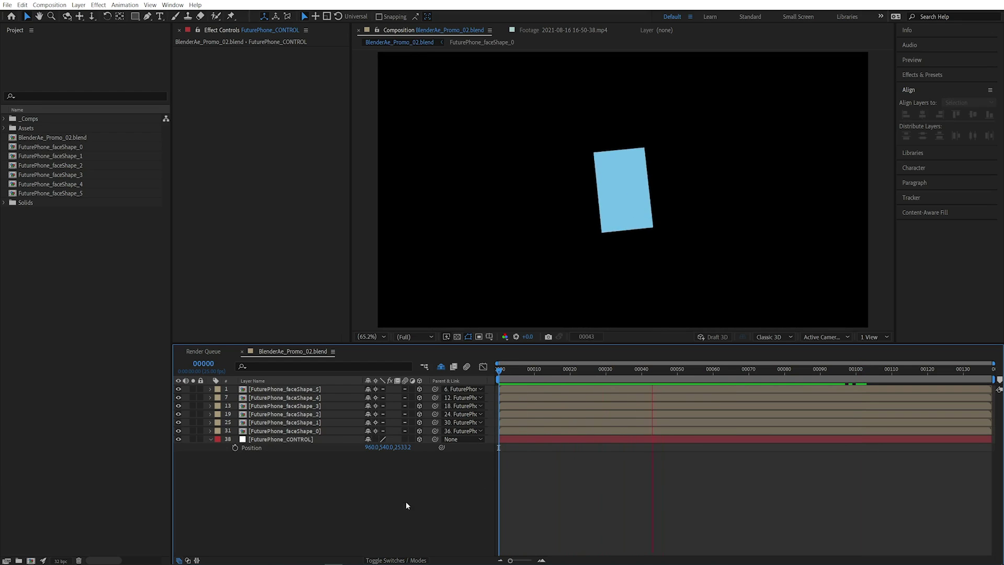
key("space")
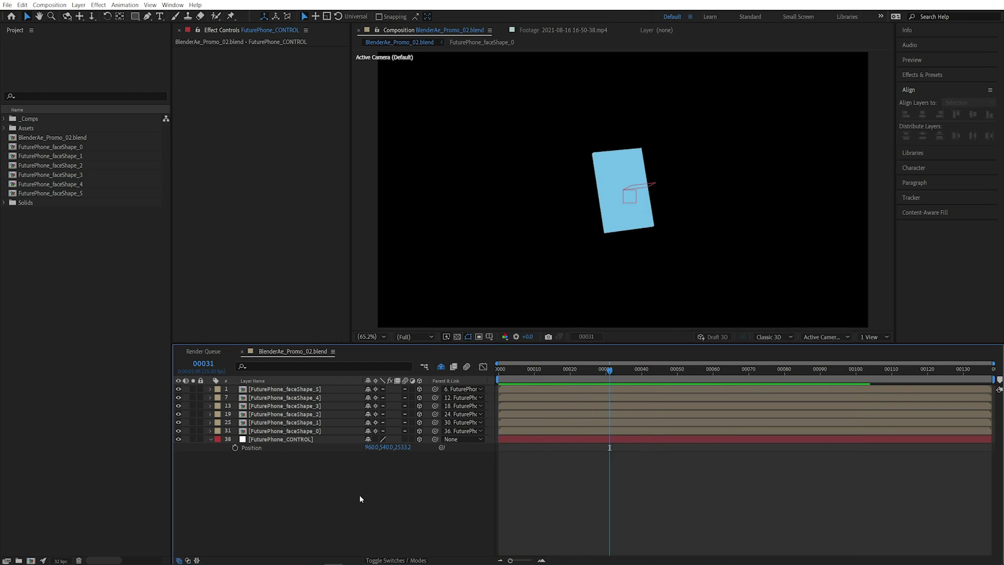
key("alt+Tab")
Step: In Object Mode, select point lights Point.002 and Point.004 and export them to After Effects
key("Tab")
left_click(482, 236)
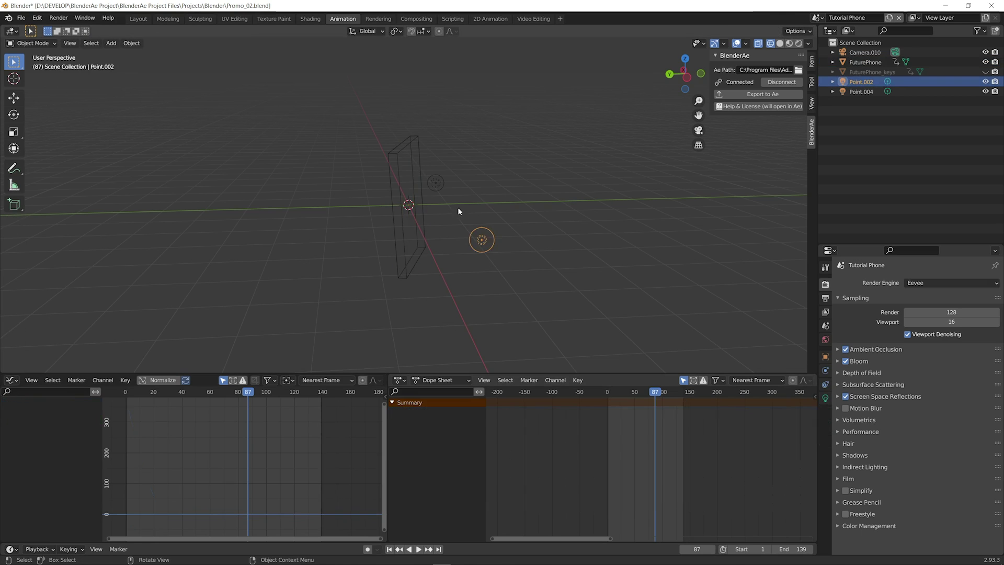
left_click(436, 183, "shift")
left_click(753, 94)
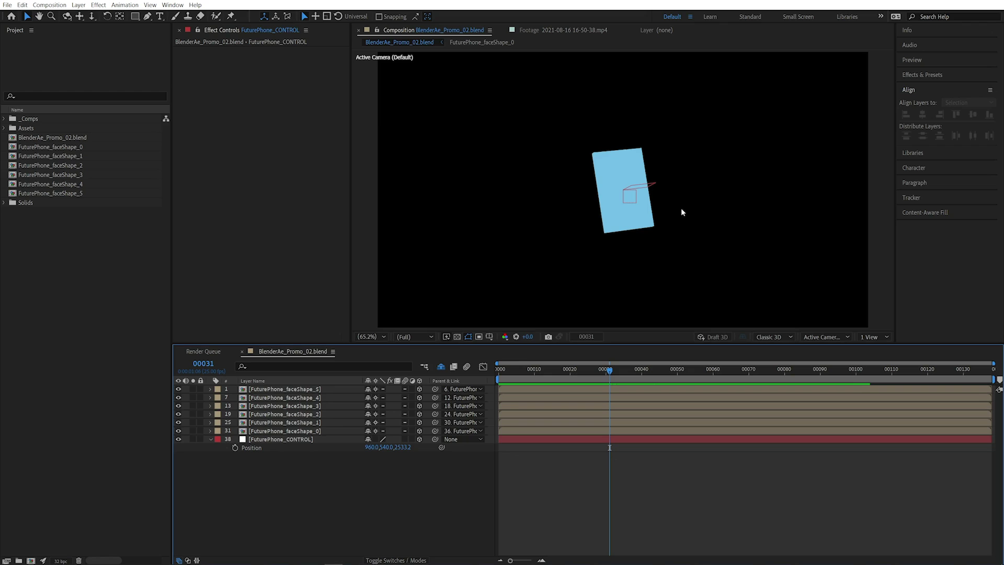
Step: Preview the comp and scrub to frame 85 to see the phone's back
left_click(607, 359)
key("space")
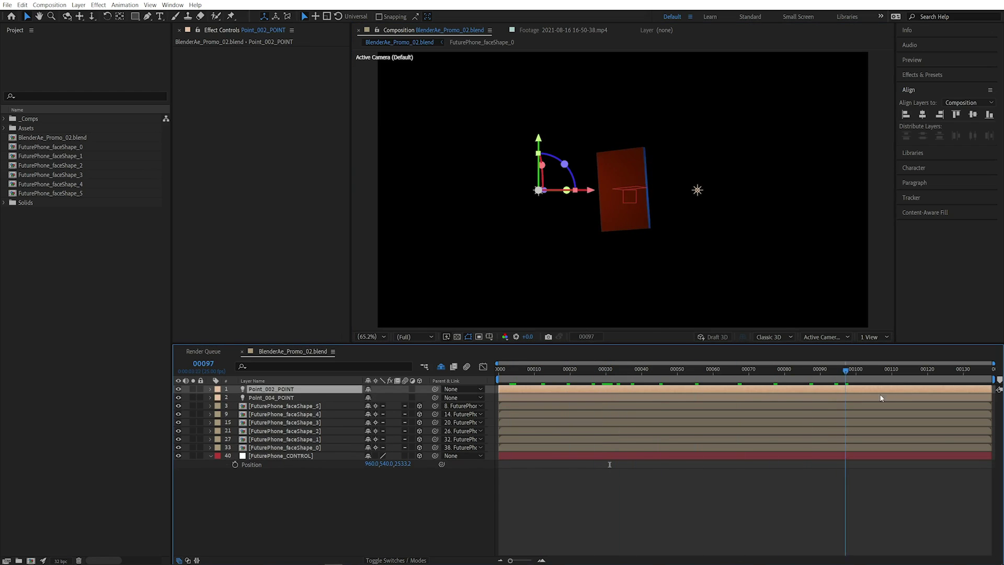
left_click_drag(530, 405, 803, 411)
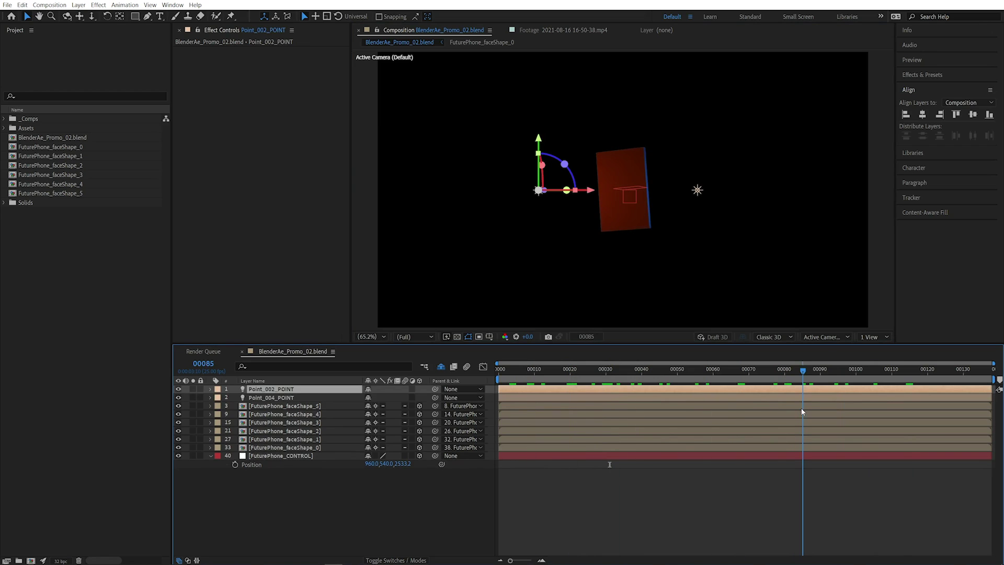
left_click(563, 510)
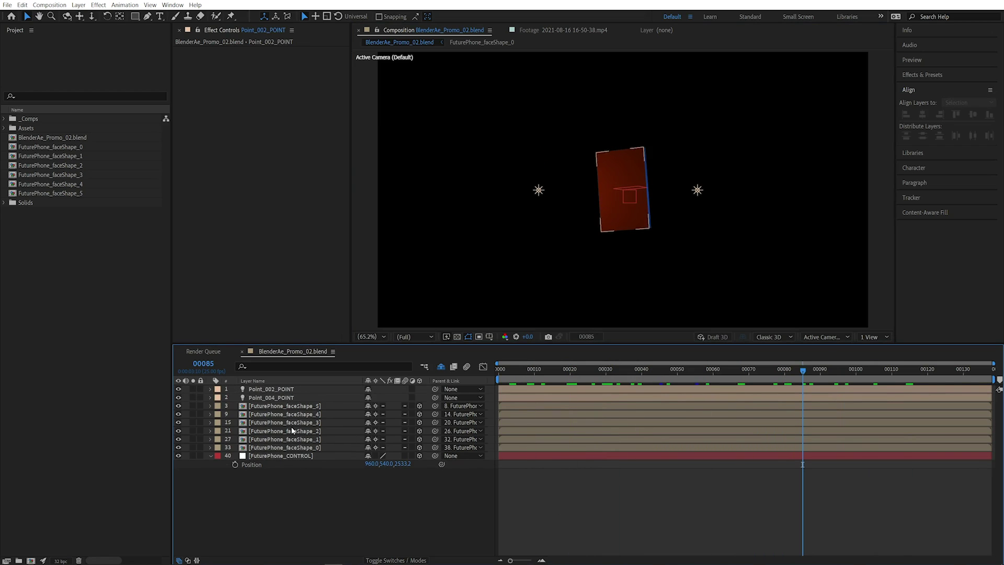
left_click(441, 366)
left_click(286, 406)
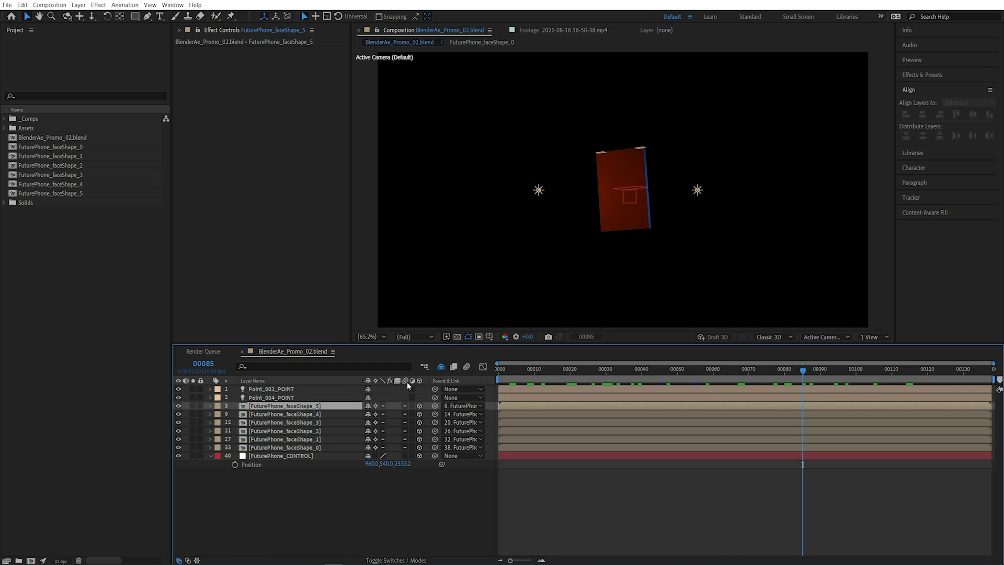
left_click(441, 367)
left_click(285, 414)
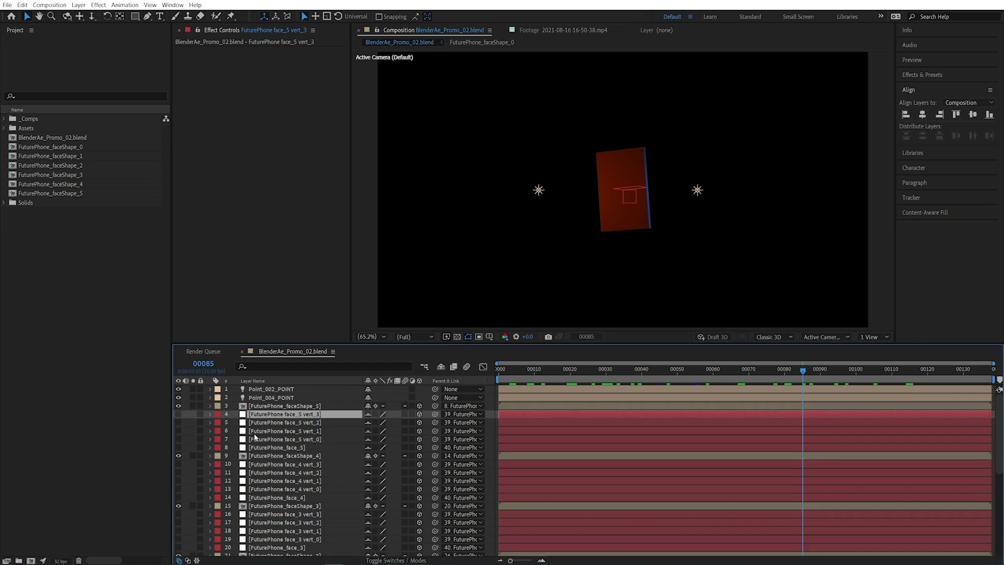
left_click_drag(178, 414, 179, 439)
left_click(285, 431)
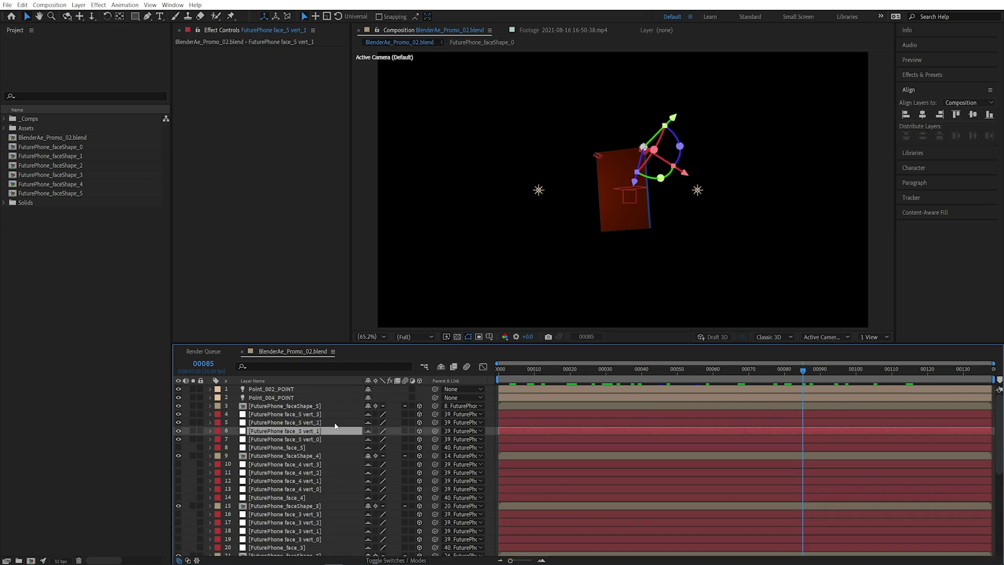
left_click(178, 448)
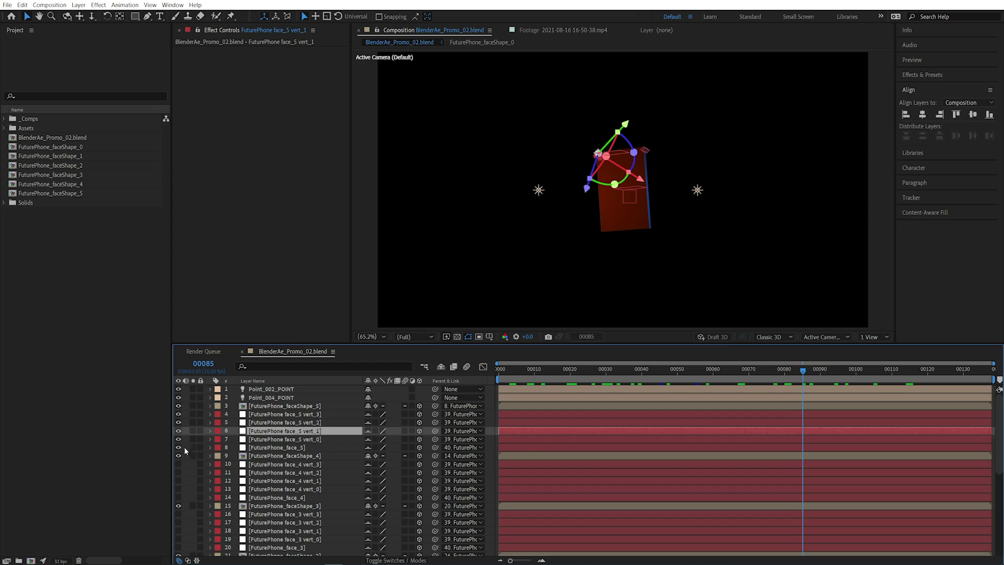
left_click(275, 446)
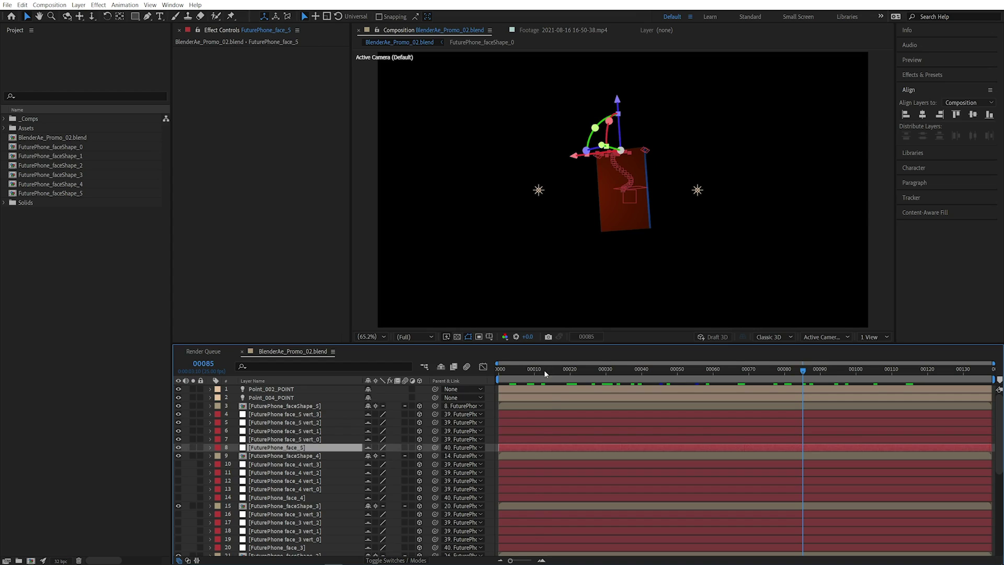
left_click_drag(545, 369, 538, 369)
left_click(293, 439)
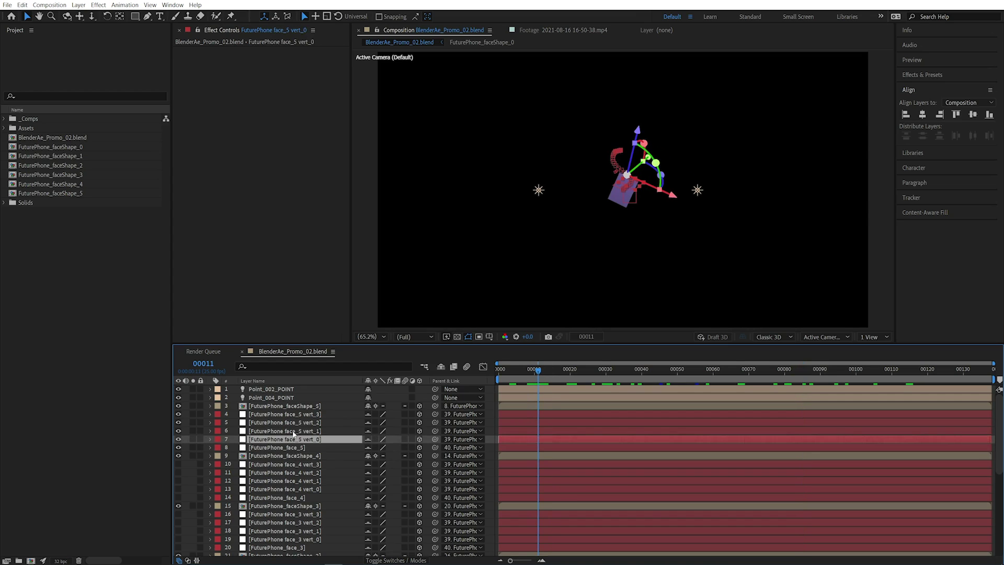
left_click(294, 430)
left_click(254, 416)
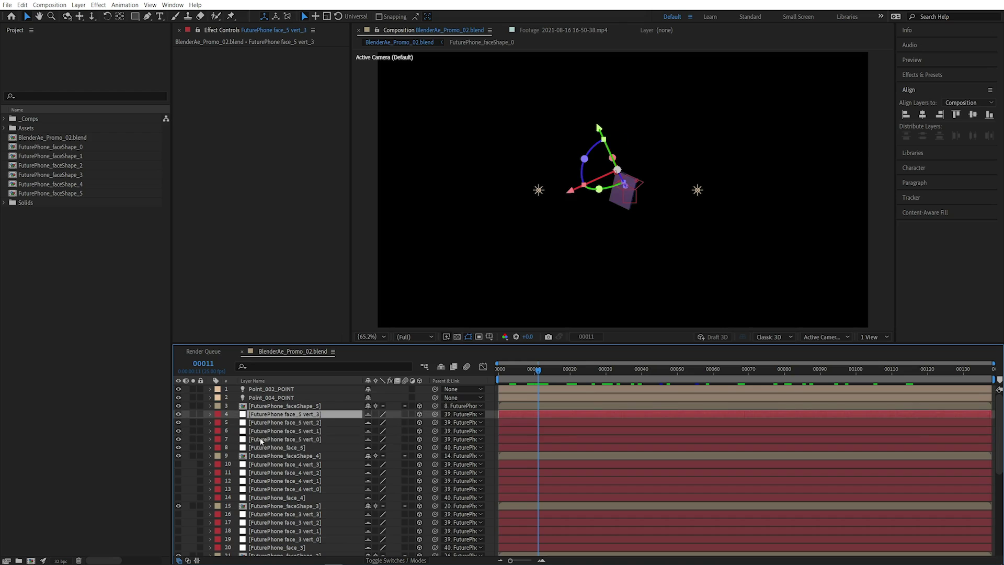
left_click(272, 448, "shift")
left_click_drag(179, 414, 177, 415)
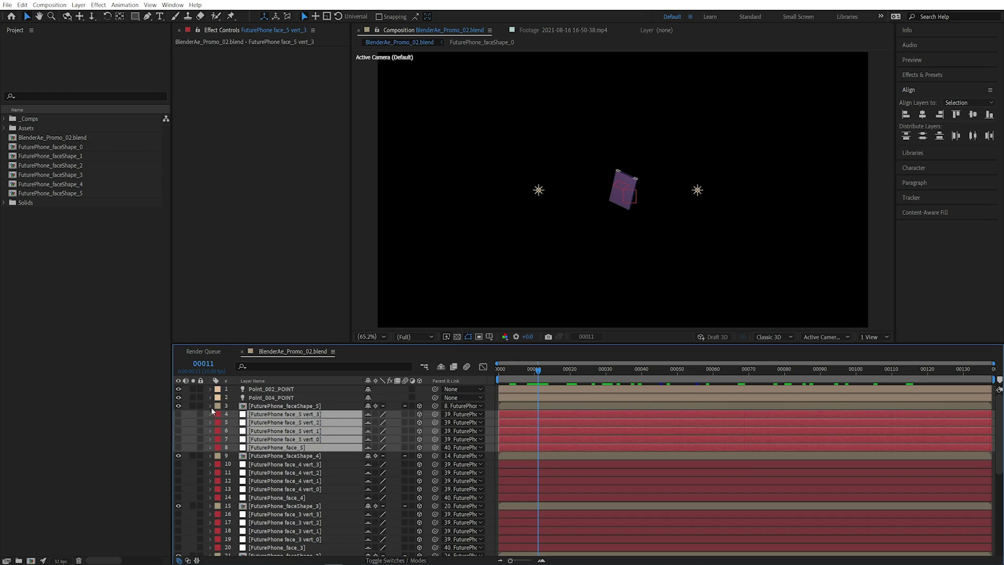
left_click(441, 366)
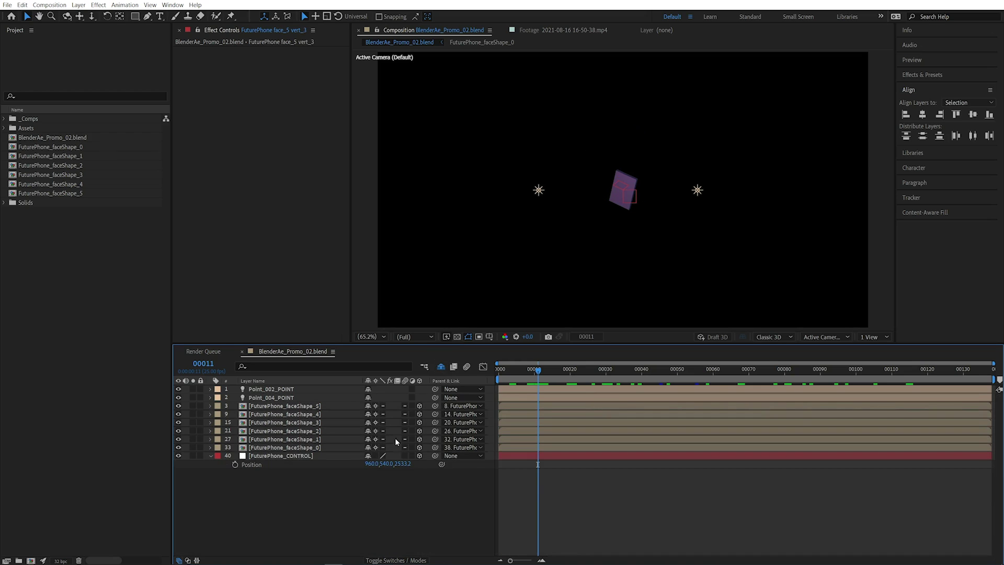
Step: Scrub the opening frames, then open the FuturePhone_faceShape_5 precomp and reveal its keyframed Path with U
left_click(313, 496)
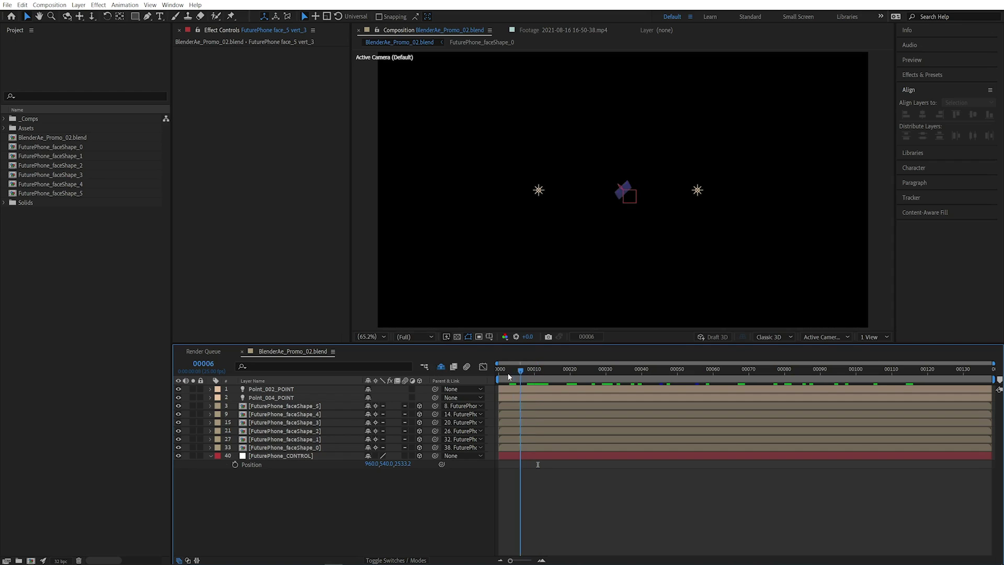
left_click_drag(508, 376, 696, 371)
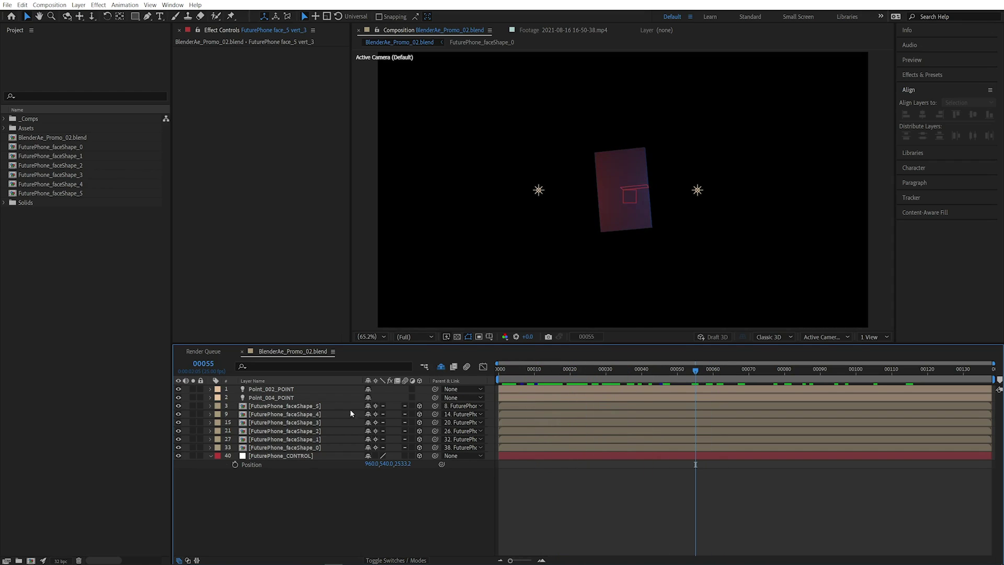
left_click(279, 408)
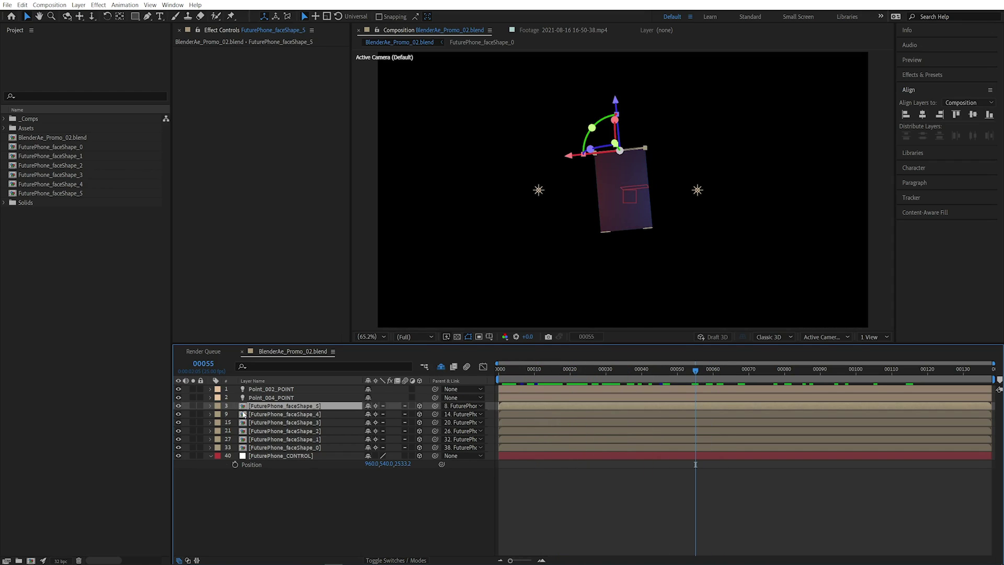
double_click(318, 407)
key("u")
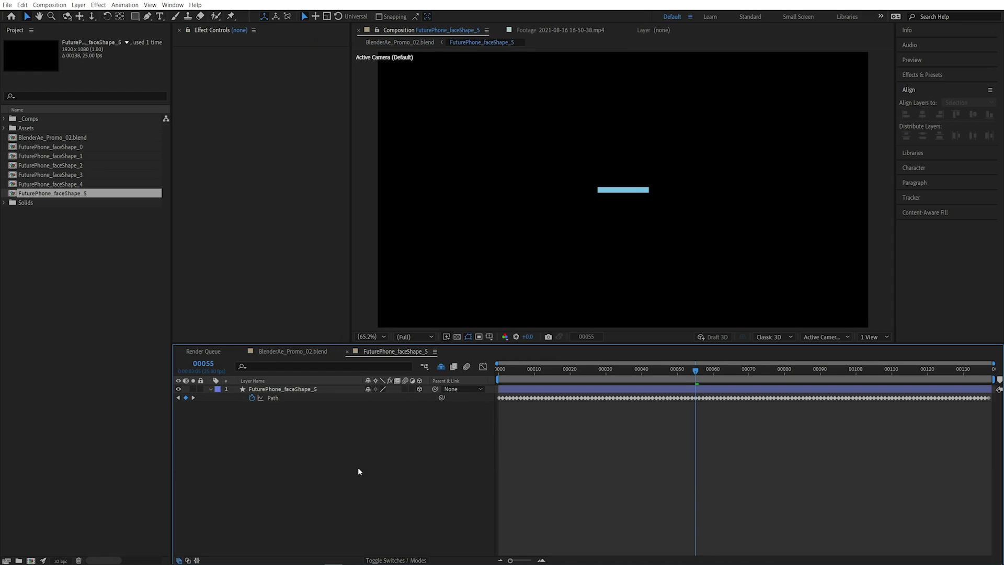
left_click_drag(682, 371, 668, 391)
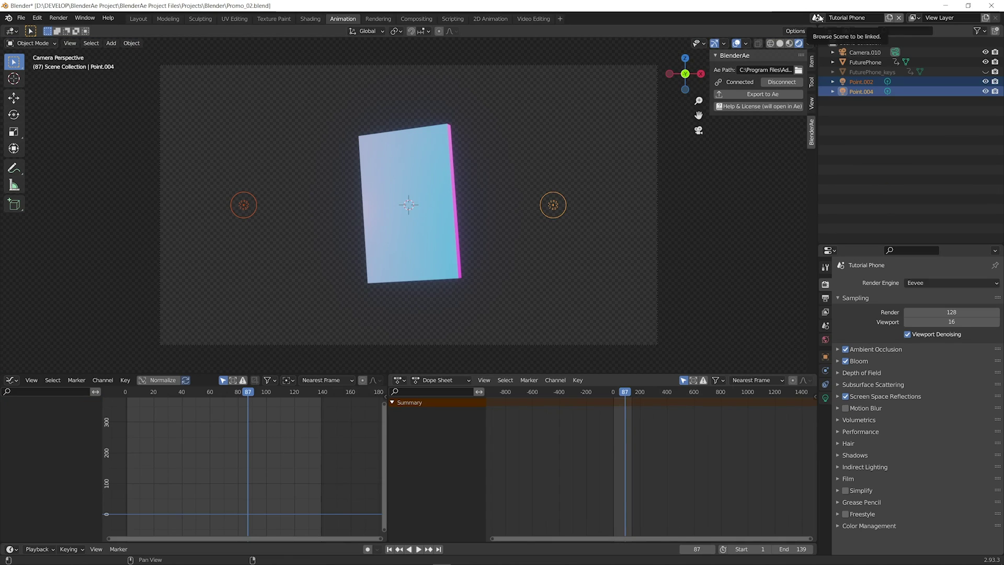
Step: Switch Blender to the BlenderAe Promo 01 scene and move to a later frame
left_click(817, 17)
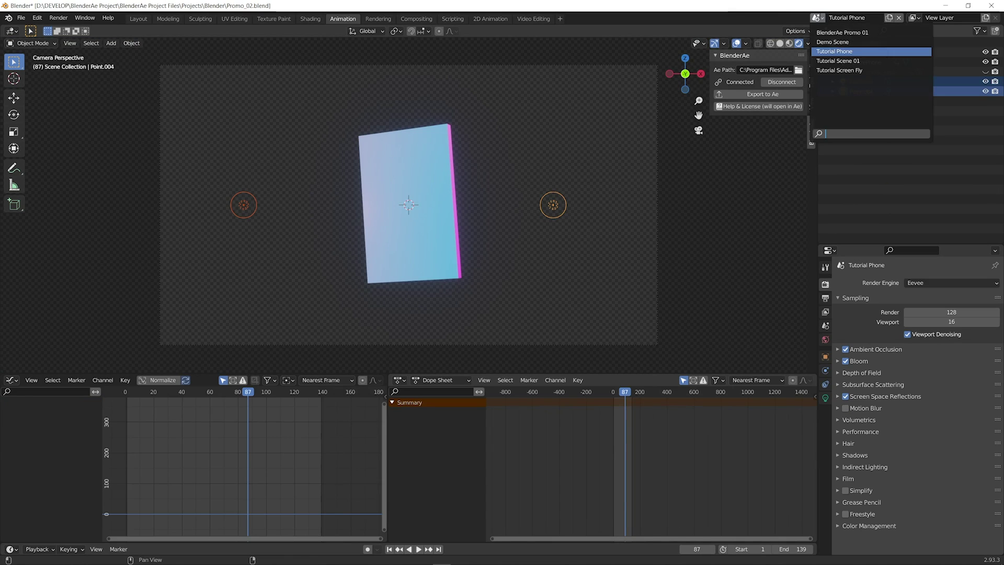
left_click(849, 33)
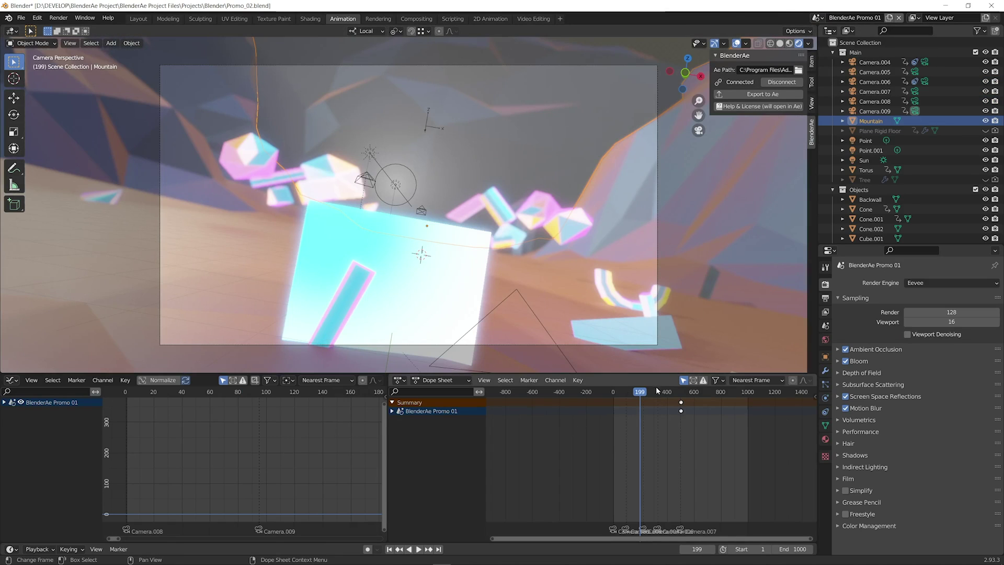
mouse_move(656, 392)
left_mouse_down()
mouse_move(737, 399)
mouse_move(629, 396)
mouse_move(660, 395)
mouse_move(642, 397)
left_mouse_up()
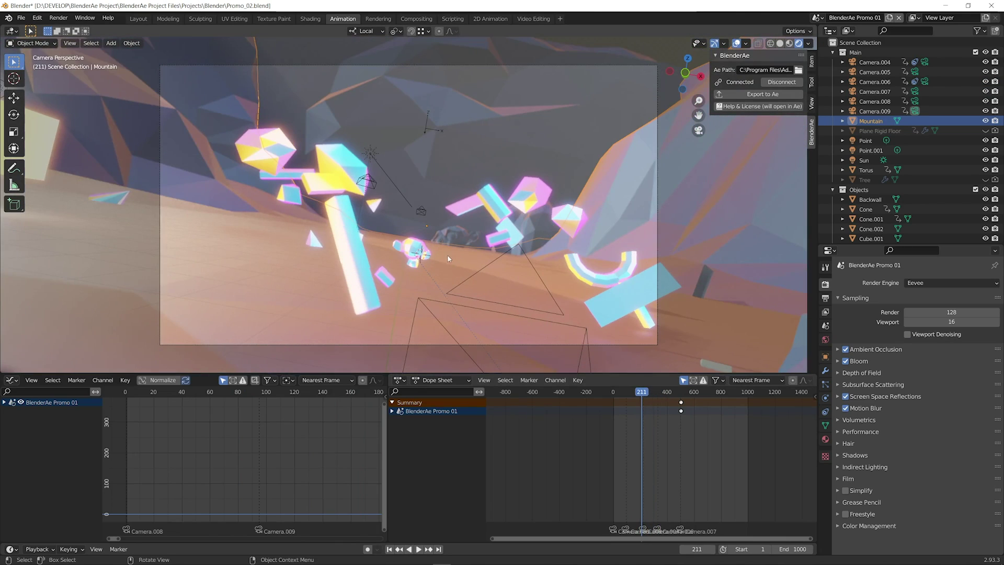
Step: Enter Edit Mode on the Mountain mesh and select several of its faces
left_click(446, 263)
key("Tab")
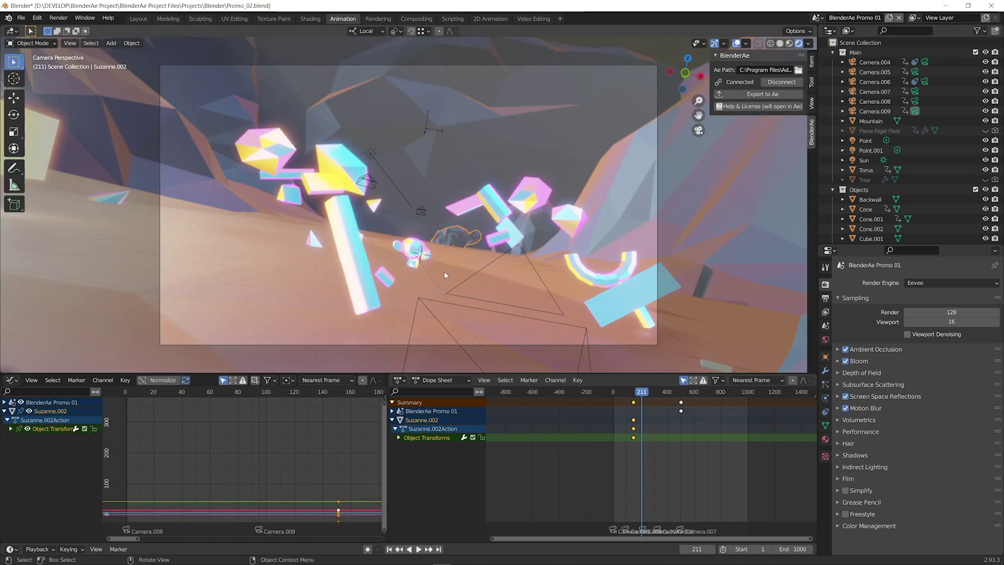
key("alt+q")
middle_click_drag(444, 271, 496, 202)
left_click(494, 172, "shift")
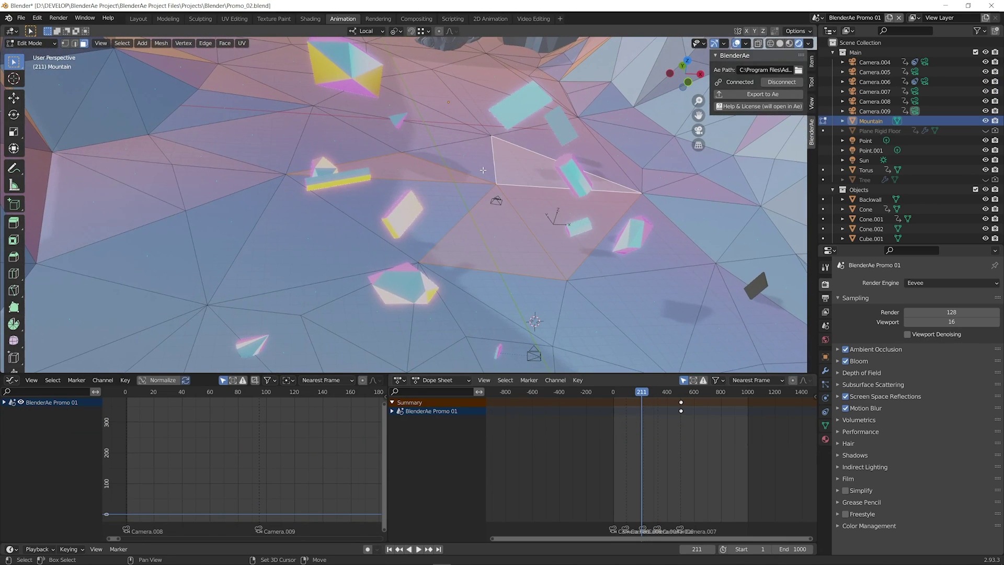
middle_click_drag(611, 297, 701, 199)
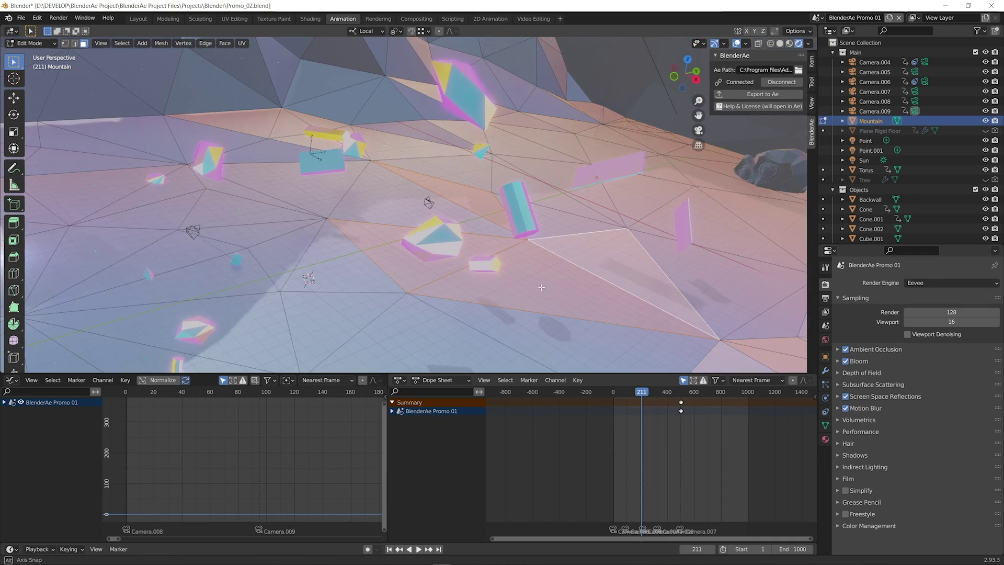
middle_click_drag(565, 257, 556, 288)
Step: Export the four selected Mountain faces with Export to Ae and confirm the Script Alert
left_click(753, 94)
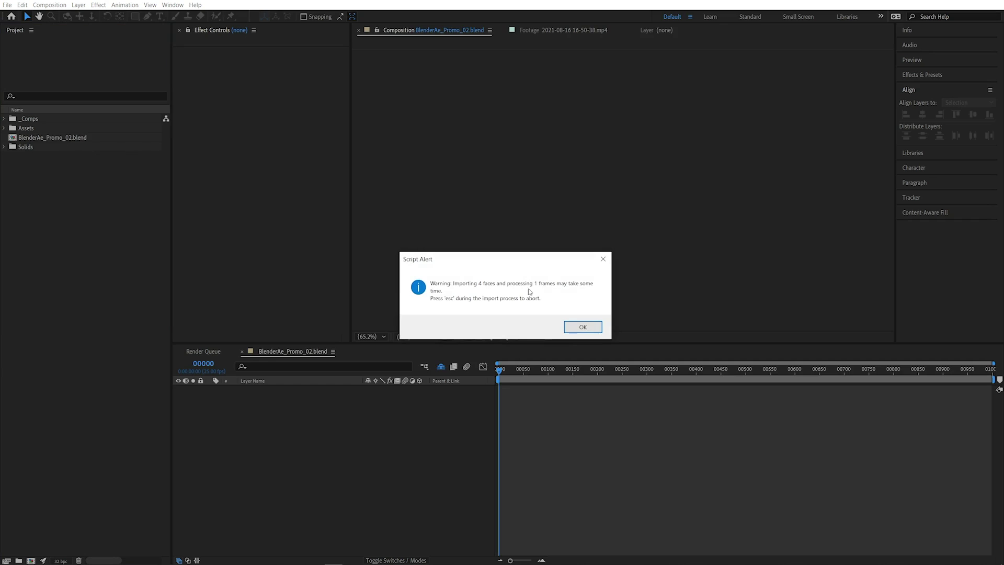
left_click(581, 327)
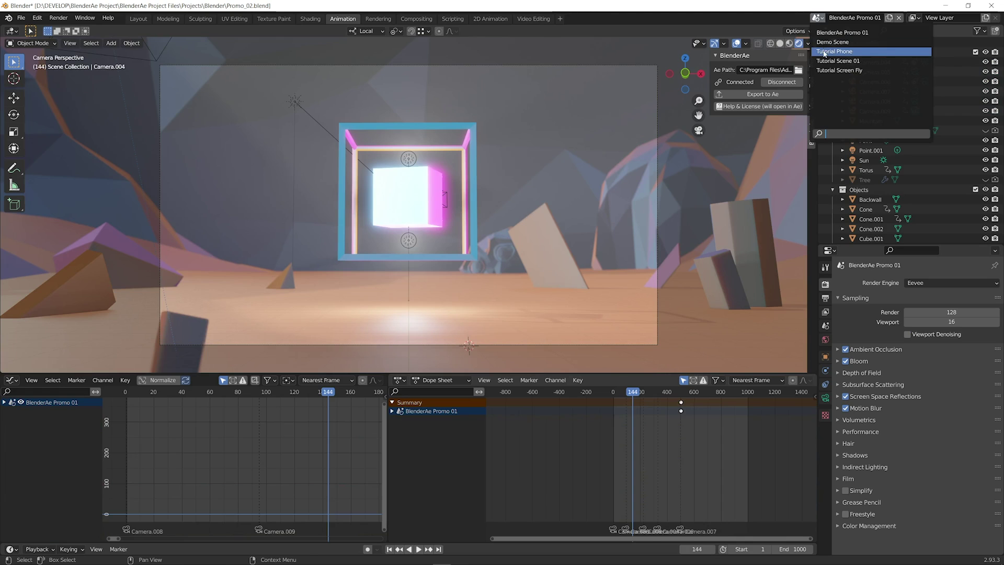
Step: Show FuturePhone_keys, hide FuturePhone, and play its animation, stopping at frame 42
left_click(824, 51)
left_click(401, 245)
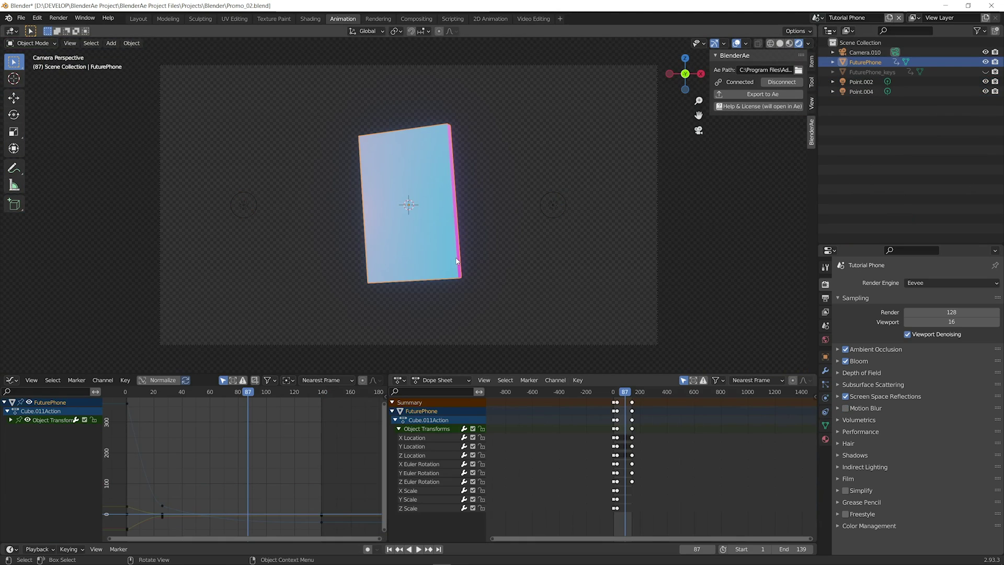
left_click(986, 72)
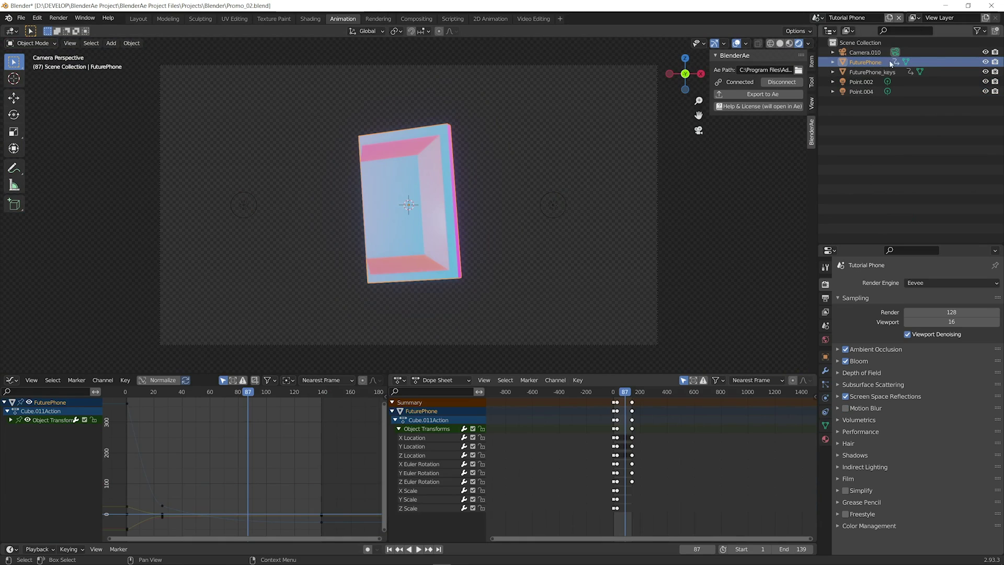
left_click(985, 62)
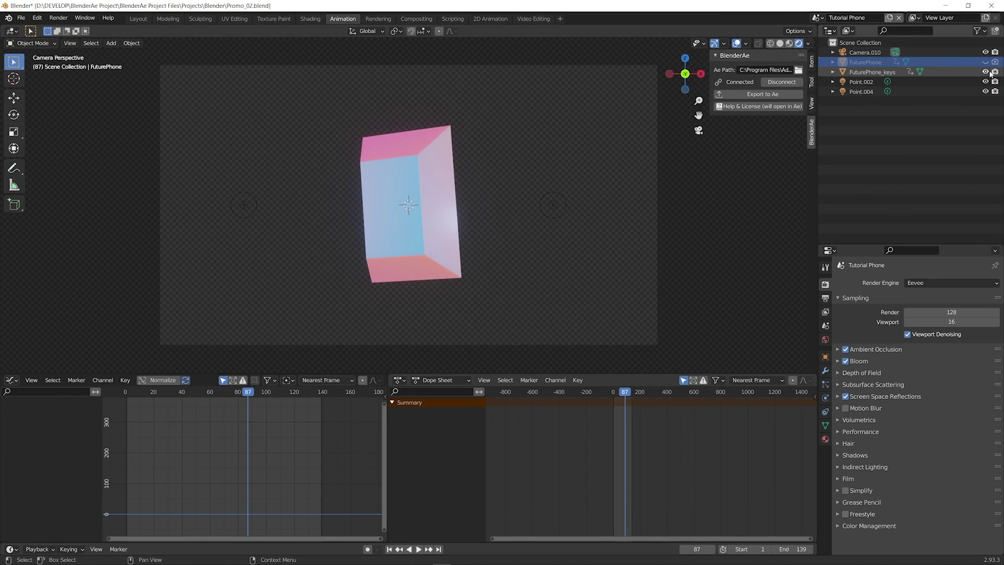
left_click(865, 72)
key("shift+Left")
key("space")
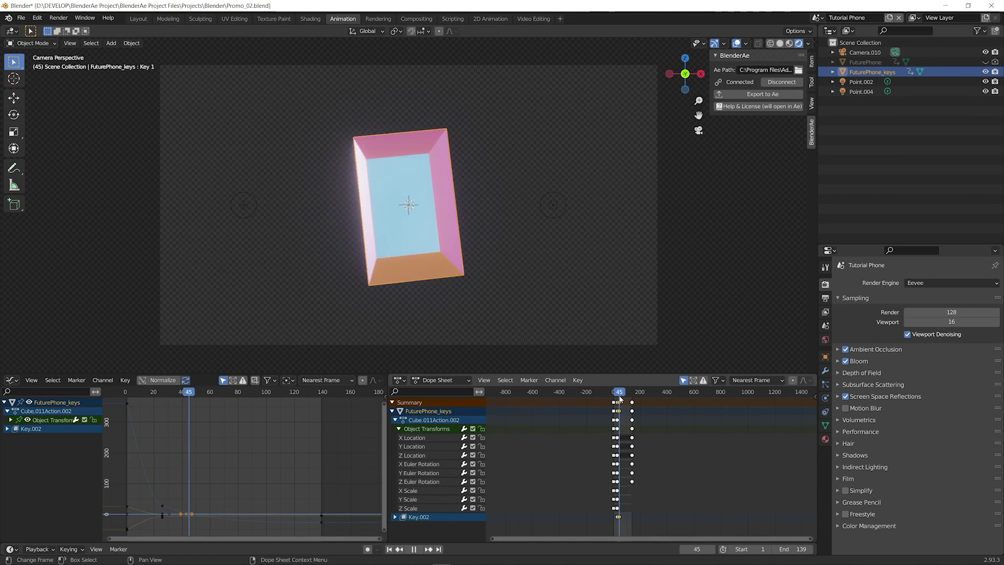
key("space")
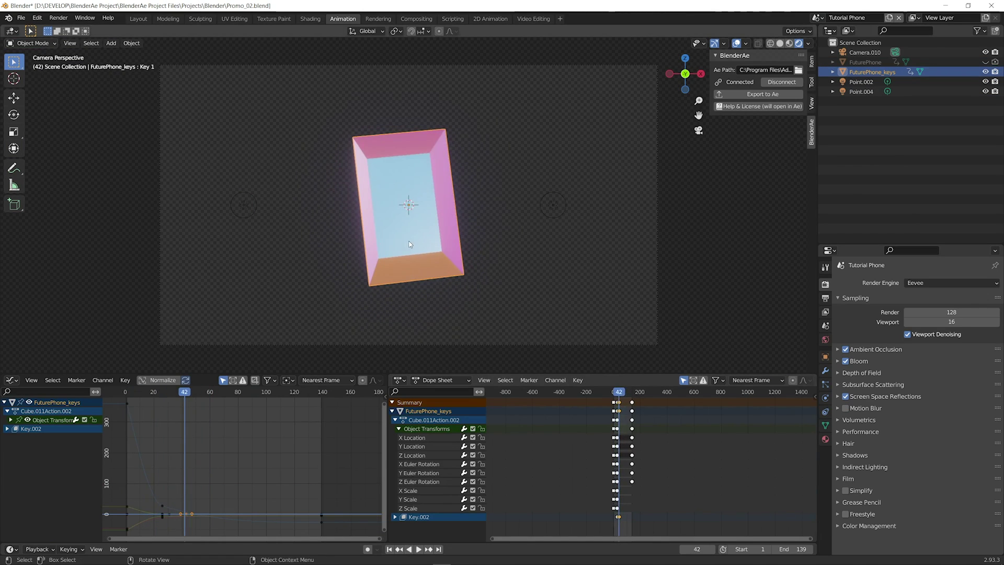
Step: In Edit Mode with X-ray wireframe shading, export the phone's selected face to After Effects
key("Tab")
mouse_move(438, 192)
middle_mouse_down()
mouse_move(417, 204)
mouse_move(432, 204)
mouse_move(347, 204)
mouse_move(413, 205)
mouse_move(408, 220)
mouse_move(413, 206)
middle_mouse_up()
key("z")
key("w")
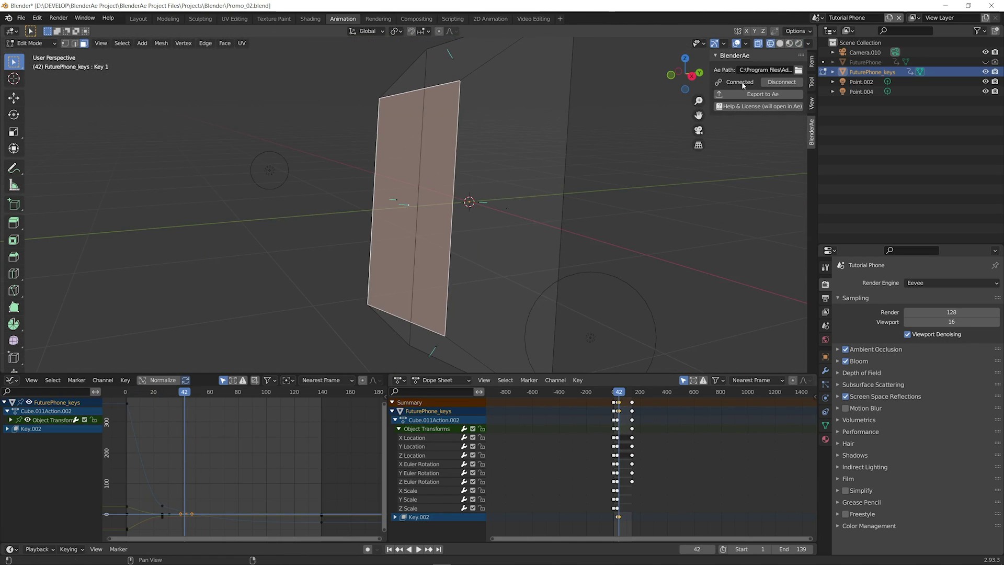
left_click(749, 95)
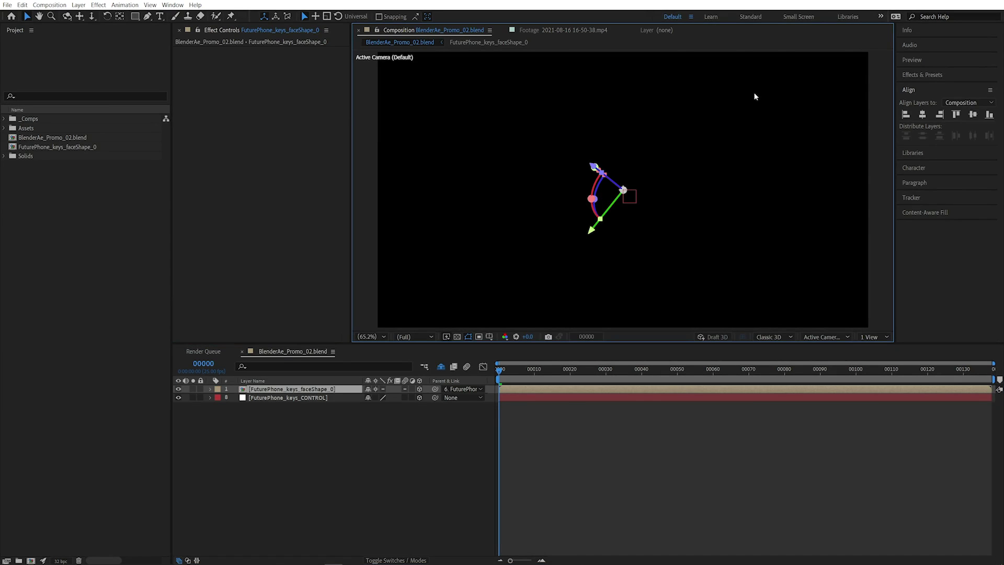
Step: Check the comp at frame 60, then export Camera.010 from Blender to After Effects
left_click(594, 502)
left_click_drag(554, 372, 728, 372)
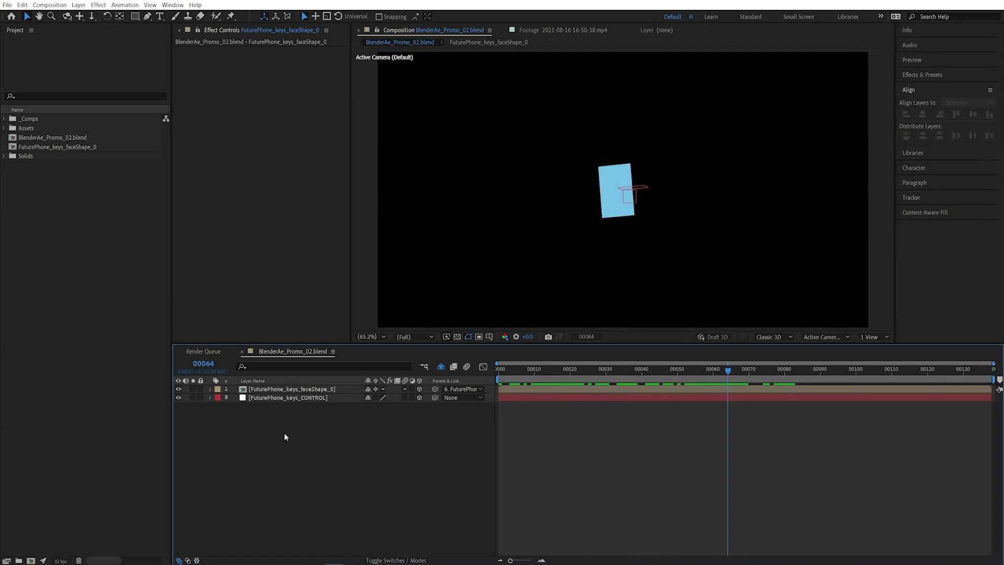
left_click(451, 557)
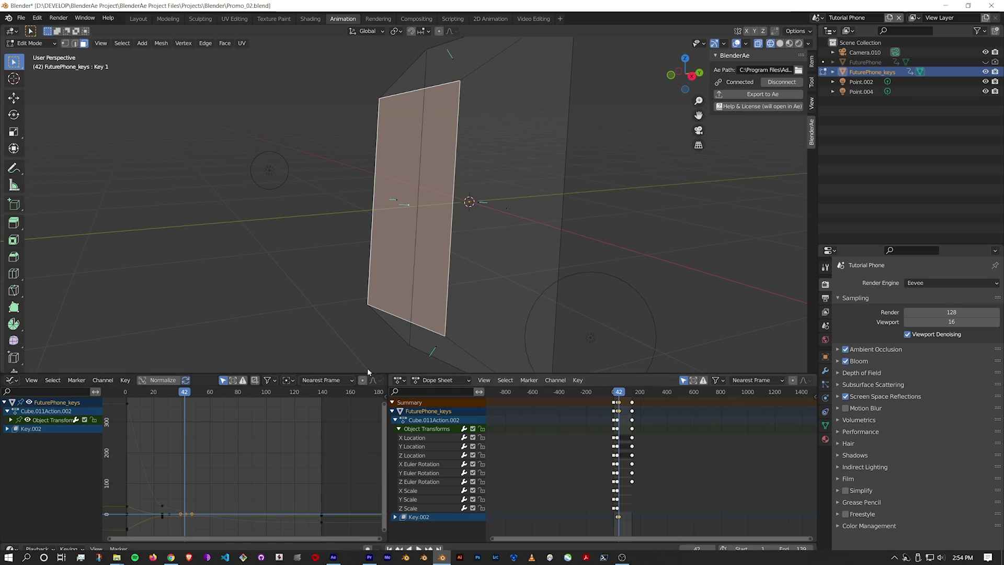
key("Tab")
key("KP_0")
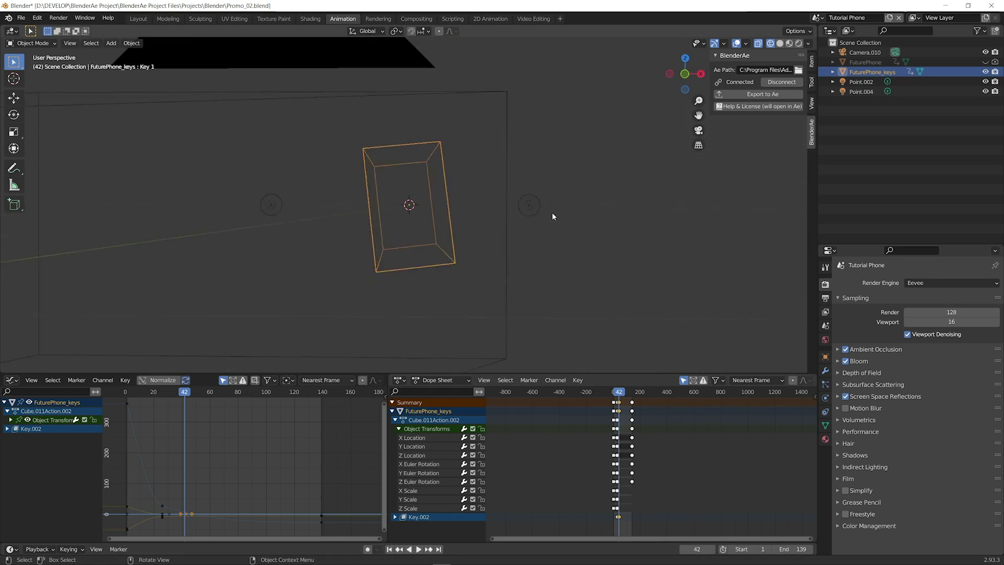
left_click(658, 140)
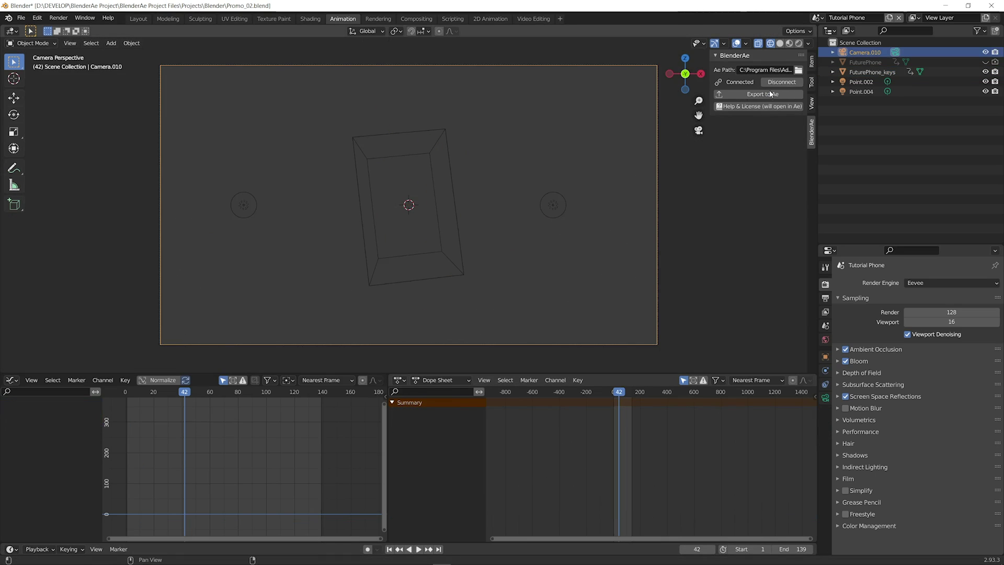
left_click(771, 94)
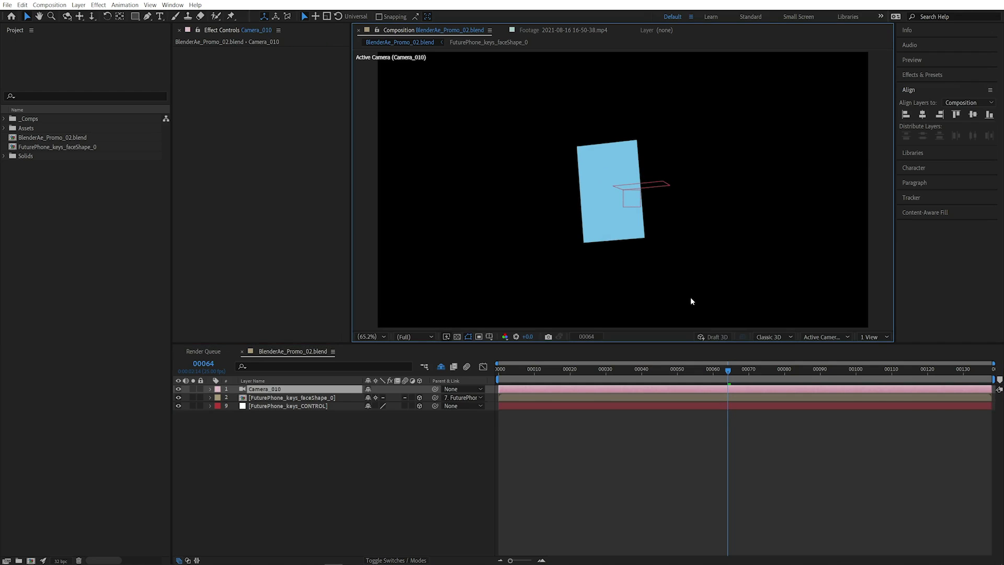
Step: Drag FuturePhone[0001-0139].png from the Assets folder into the comp timeline and compare frames
mouse_move(727, 371)
left_mouse_down()
mouse_move(660, 370)
mouse_move(717, 370)
left_mouse_up()
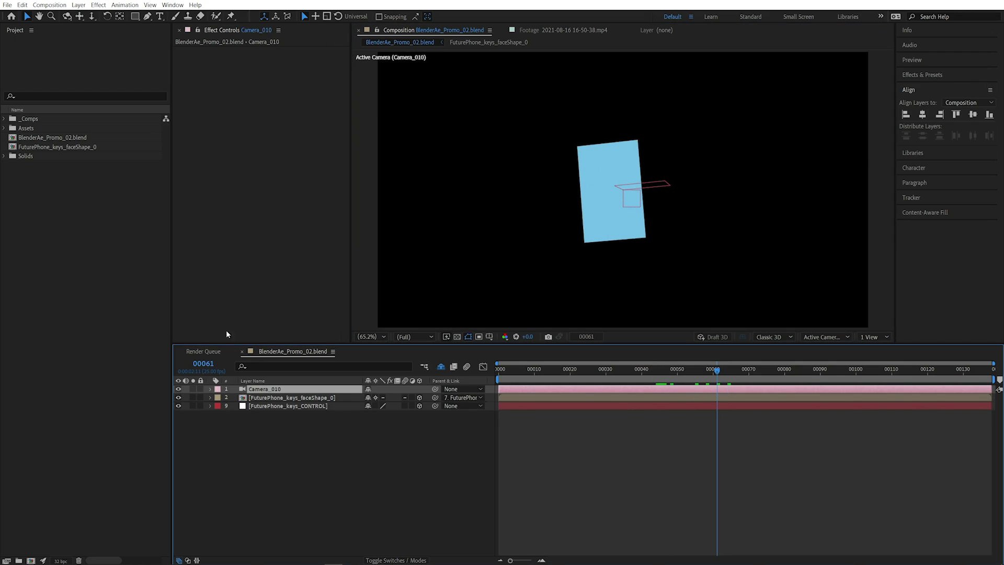
left_click(60, 206)
left_click(4, 128)
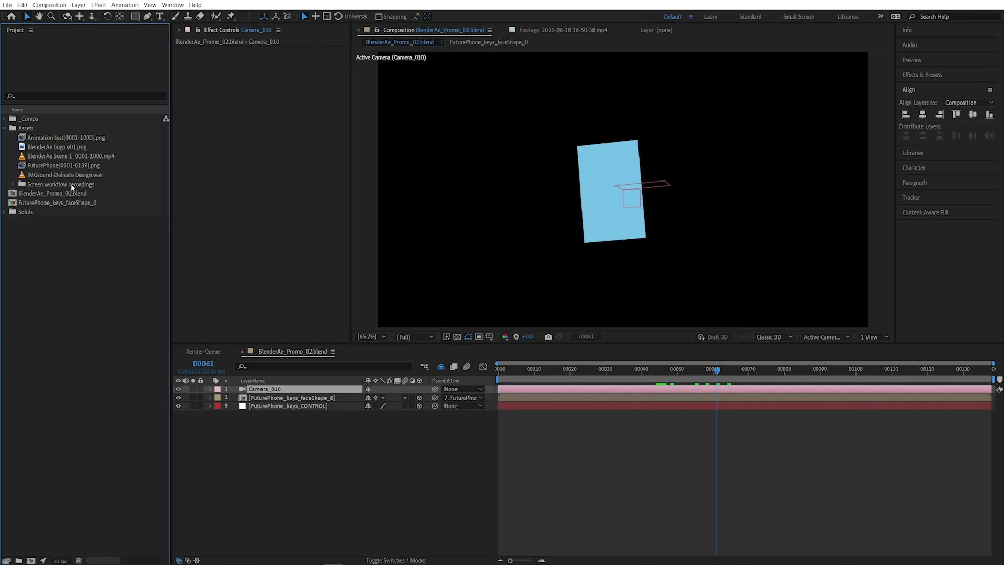
left_click(27, 165)
left_click_drag(219, 374, 306, 474)
left_click(628, 485)
mouse_move(714, 372)
left_mouse_down()
mouse_move(563, 372)
mouse_move(914, 378)
mouse_move(701, 375)
left_mouse_up()
Step: Select Icosphere.005 in the Tutorial Scene 01 viewport and export it with Export to Ae
left_click(268, 398)
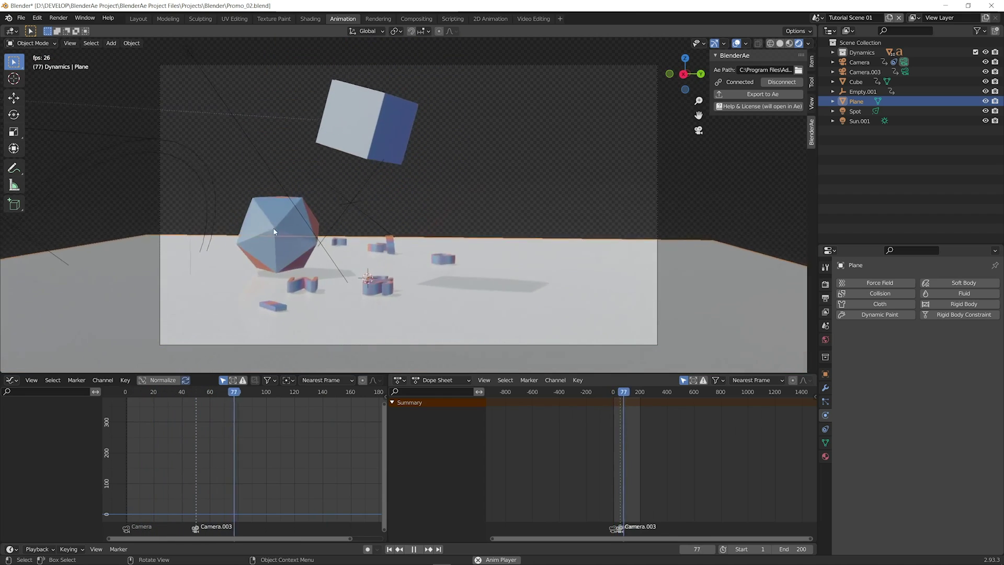
left_click(285, 233)
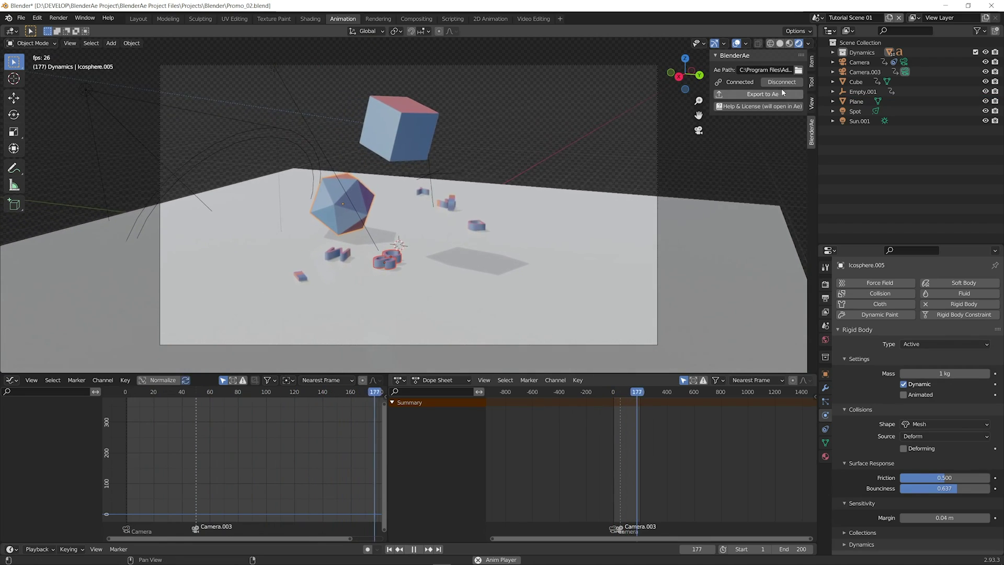
left_click(763, 94)
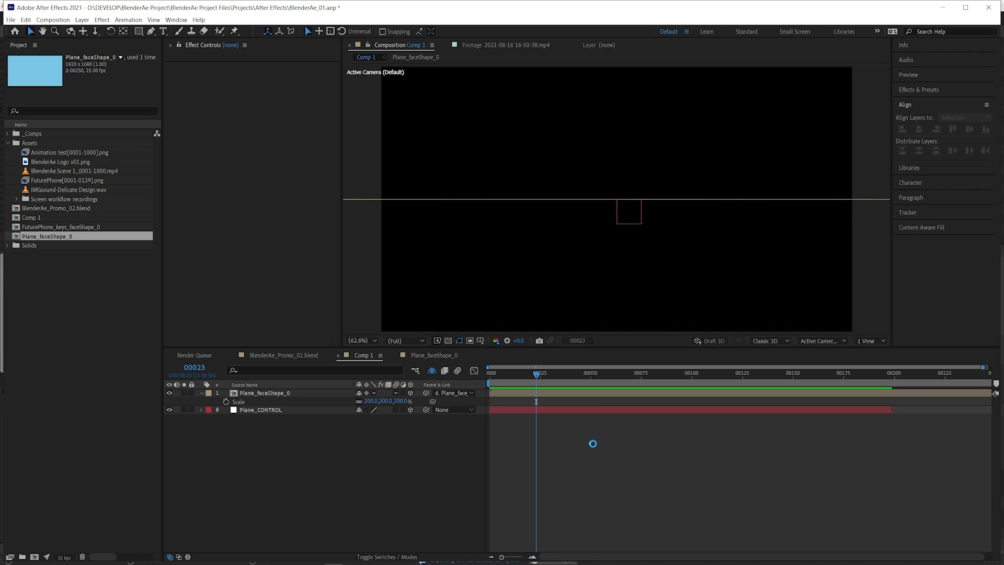
Step: Scrub Comp 1's timeline forward to preview the imported icosphere and text layers
left_click(543, 373)
left_click_drag(565, 378, 616, 383)
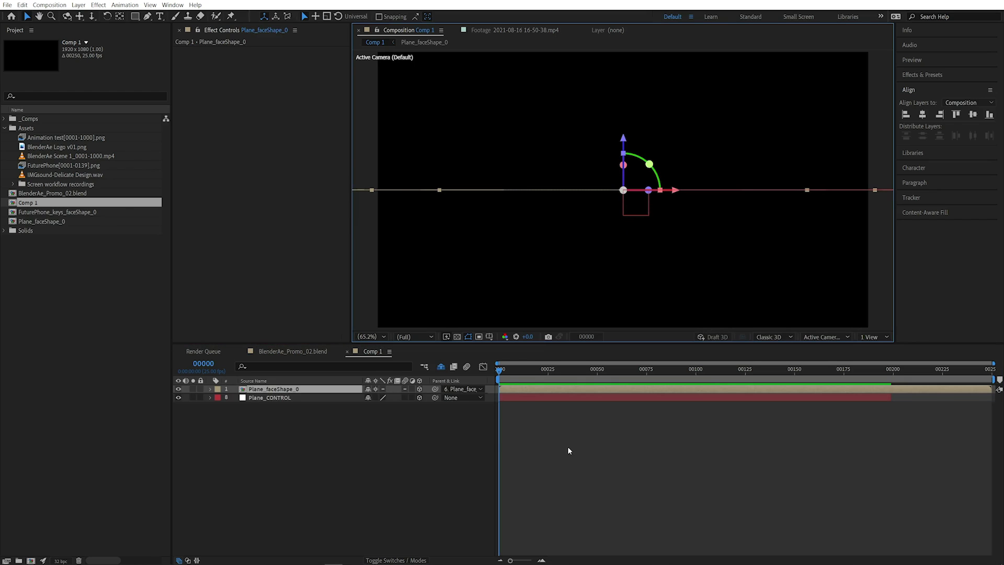
Step: Export the scene Camera from Blender to After Effects and scrub through the comp
key("alt+Tab")
left_click(655, 124)
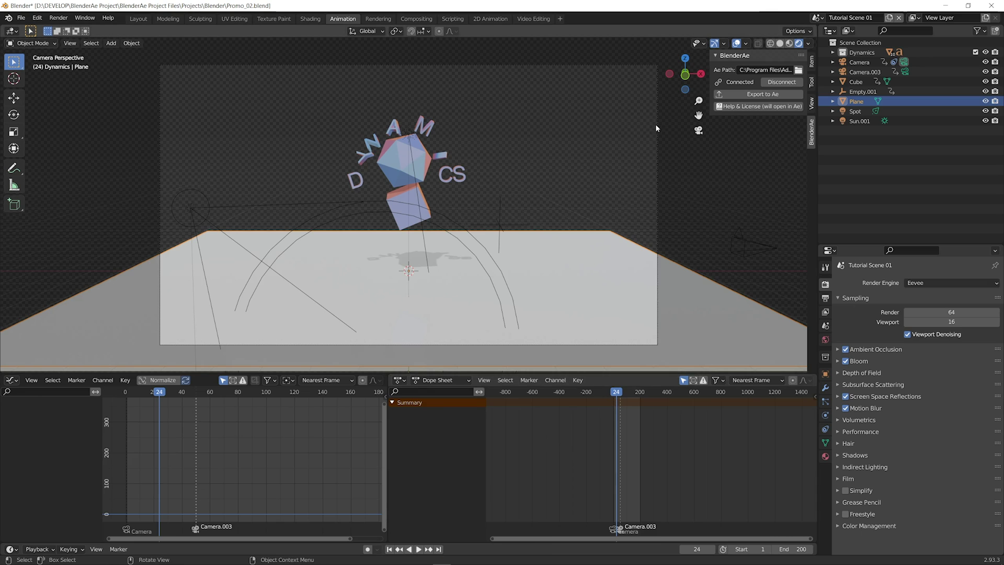
left_click(738, 94)
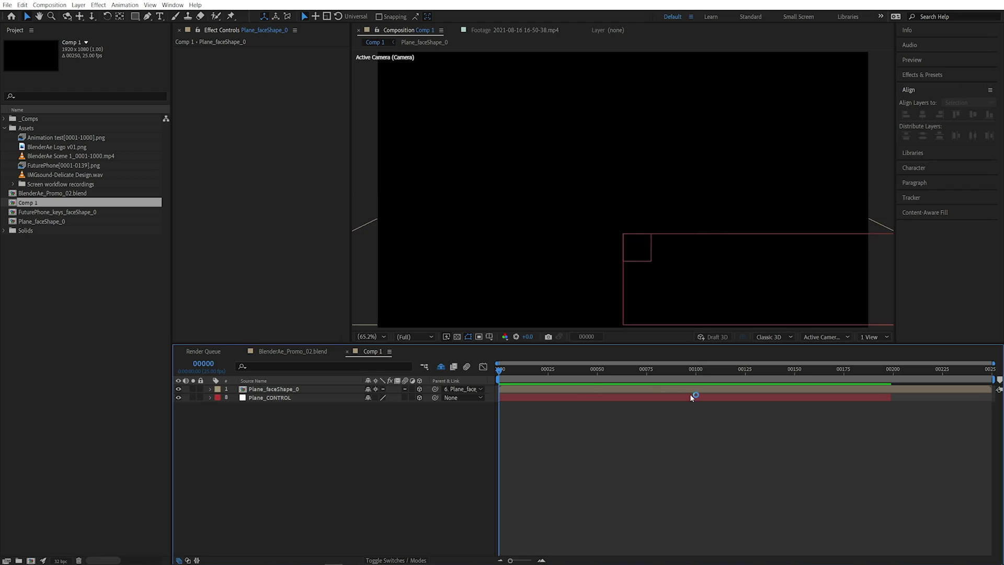
left_click_drag(513, 372, 564, 377)
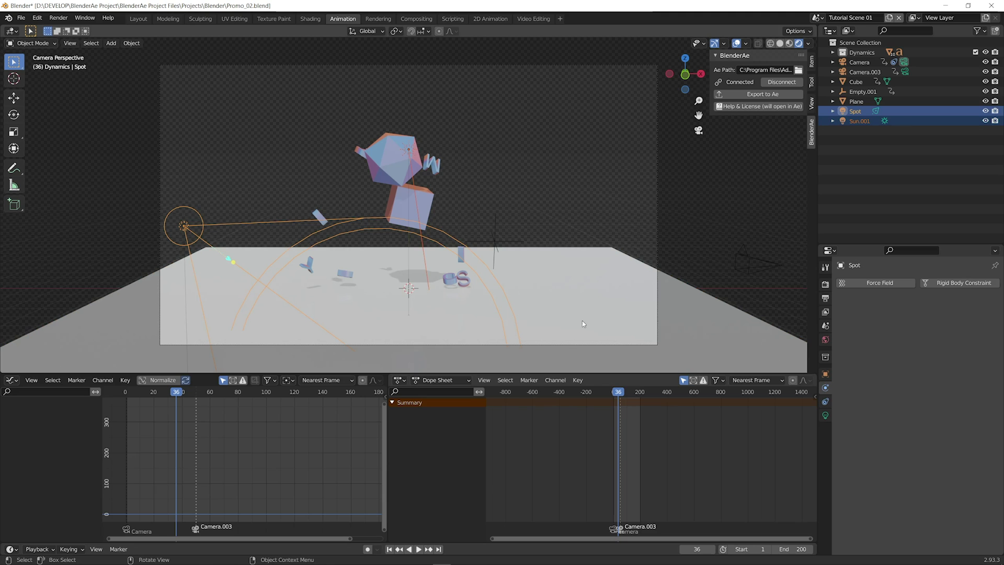
Step: Select only the Spot light and export it to After Effects
left_click(416, 158)
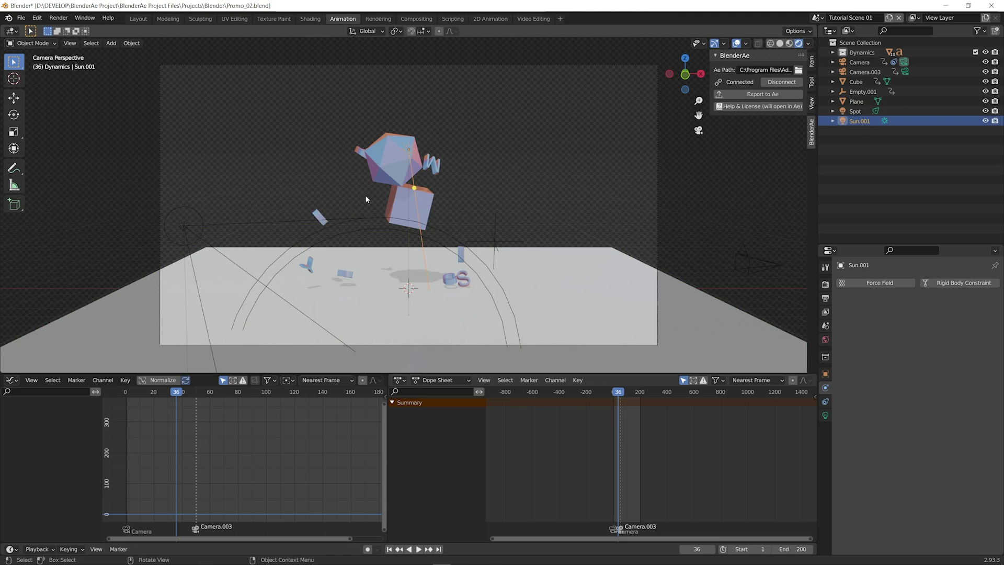
left_click(200, 223, "shift")
left_click(198, 226)
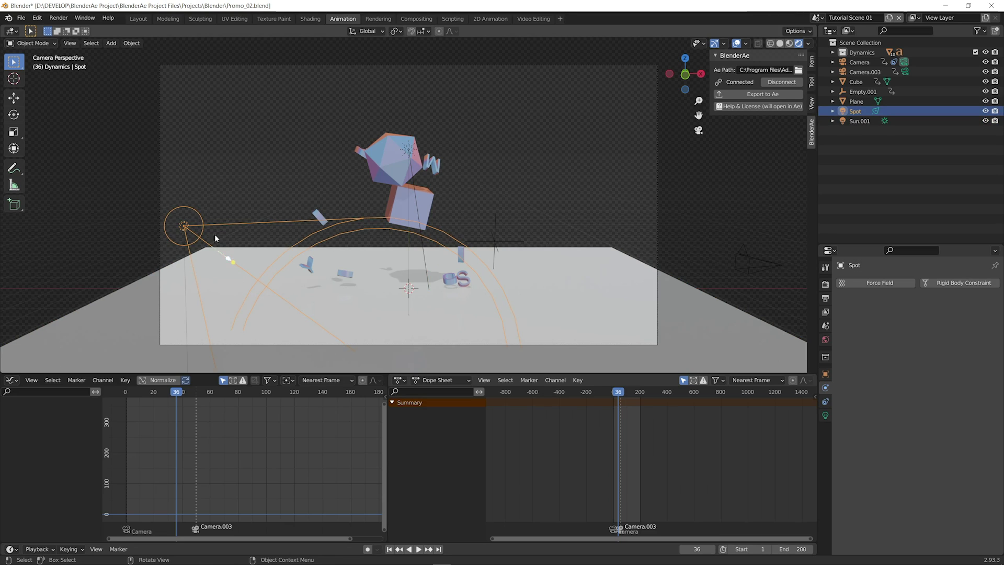
left_click(768, 95)
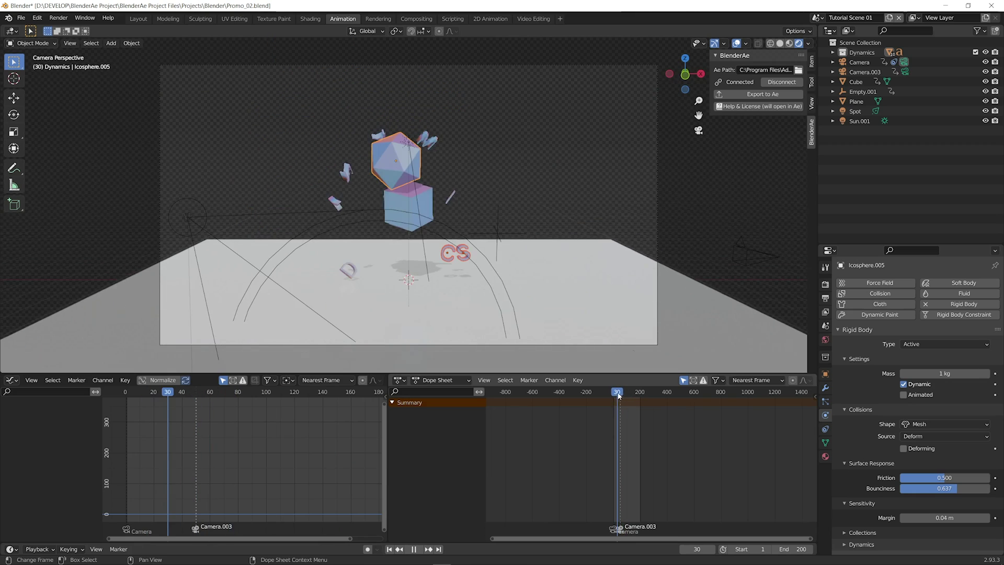
Step: Export Camera and Camera.003 to After Effects, then return the comp to frame 30
left_click(658, 197)
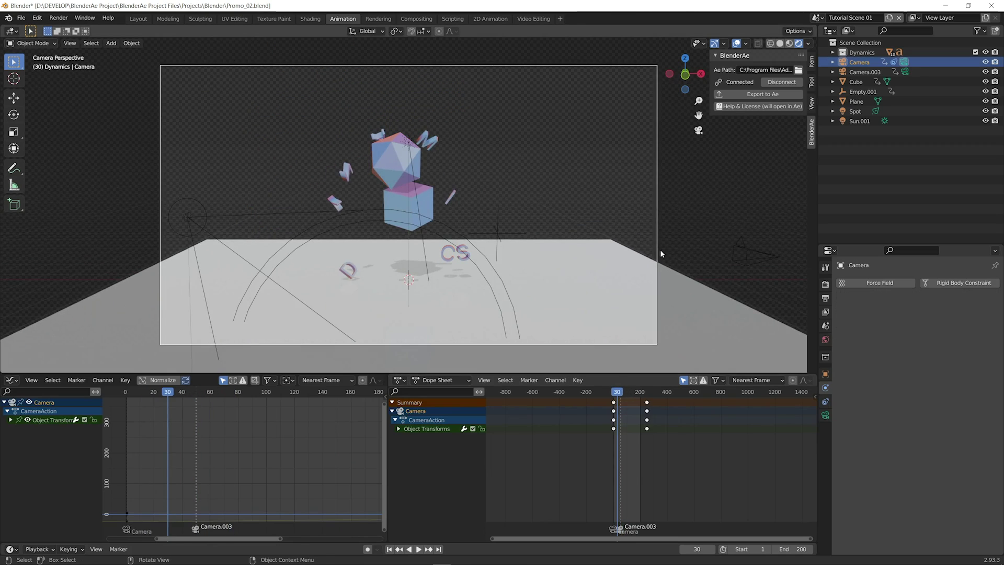
left_click(614, 531)
left_click(614, 530, "shift")
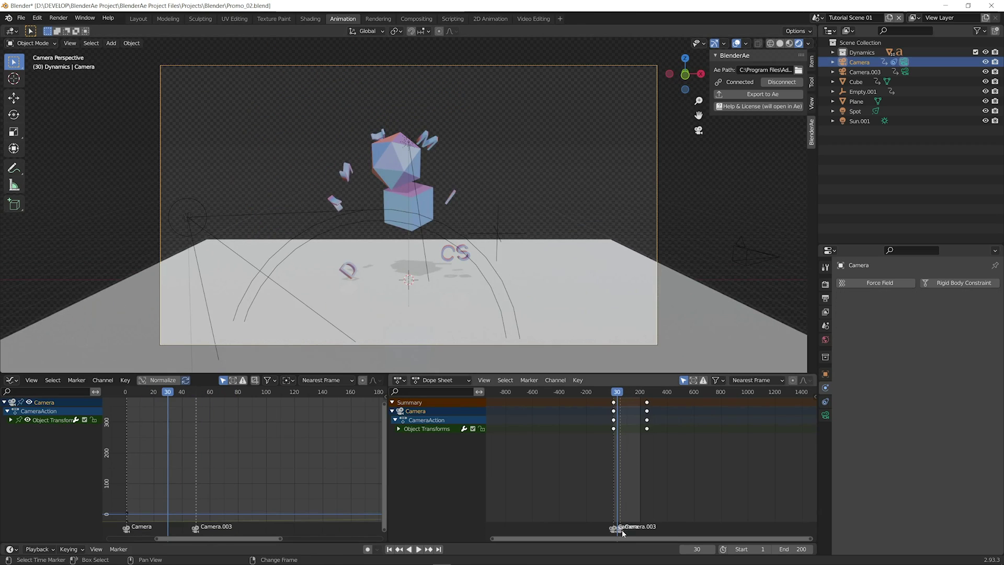
key("Home")
left_click(744, 255, "shift")
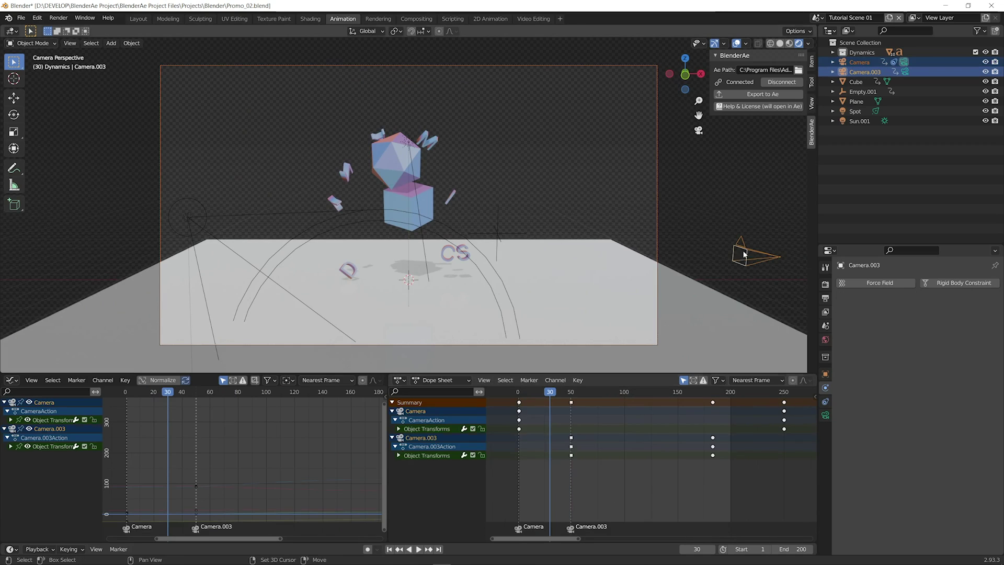
left_click(778, 97)
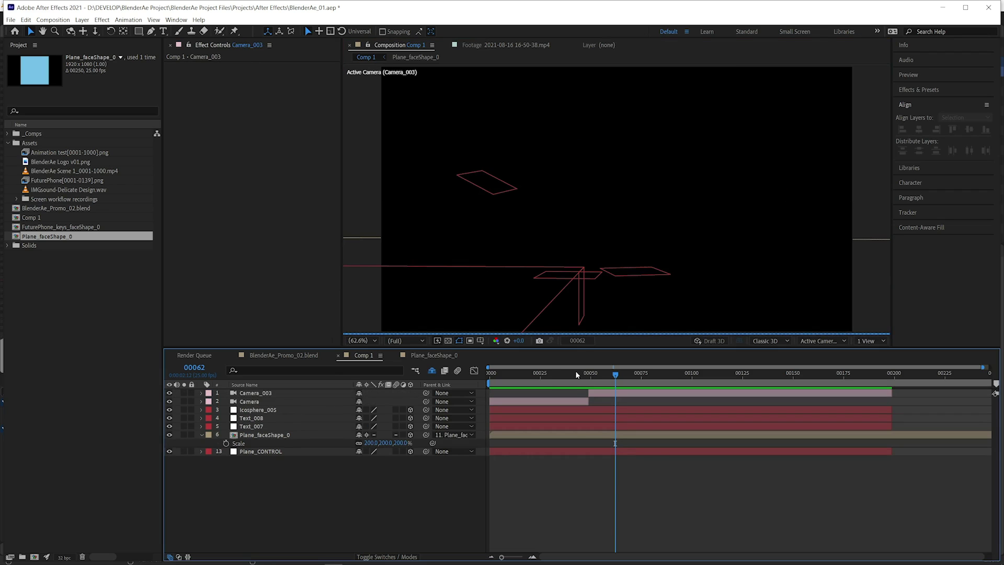
left_click_drag(580, 374, 558, 378)
Step: Select Icosphere.005 in Blender and enter its mesh edit mode
key("alt+Tab")
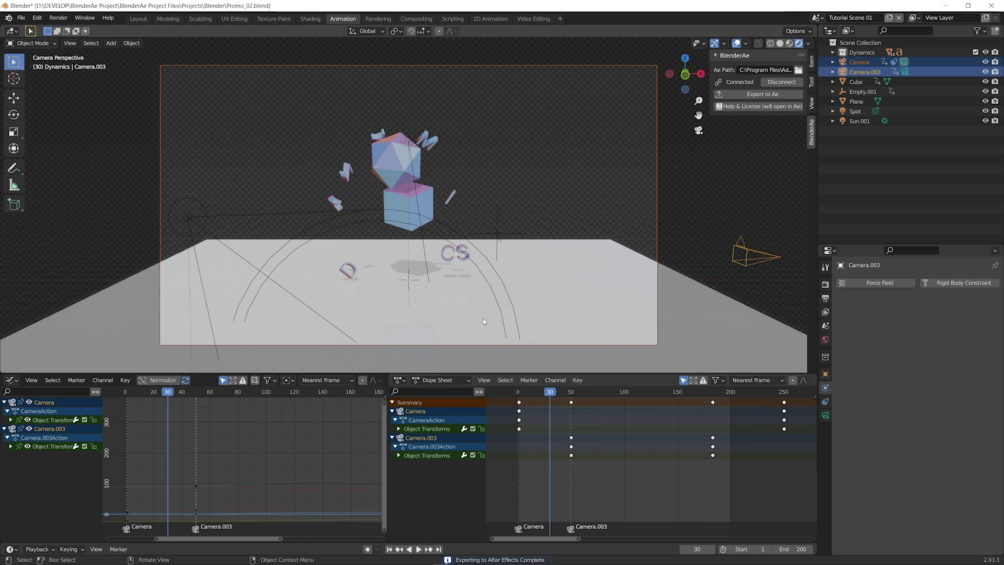
left_click(386, 160)
key("Tab")
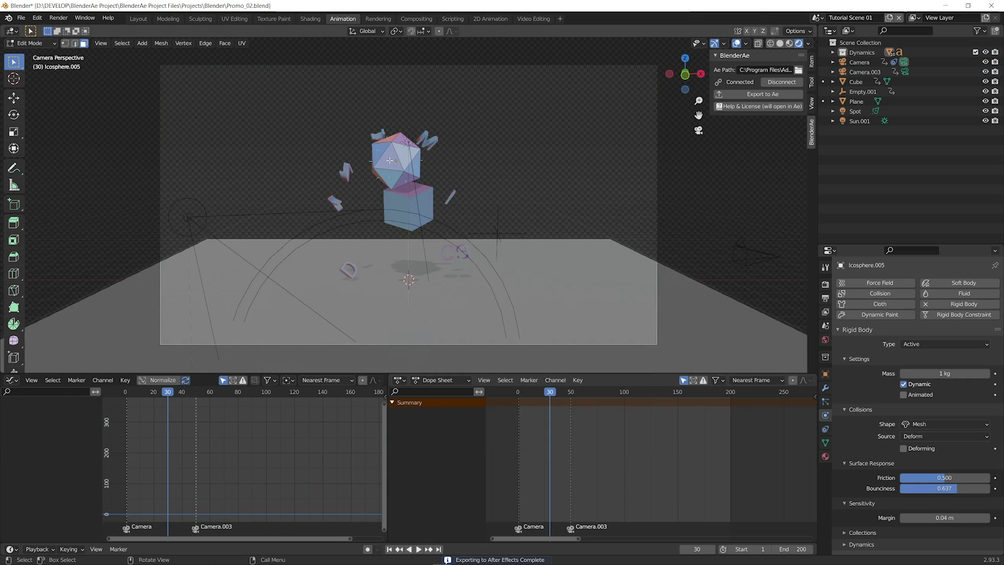
Step: Select the Spot and Sun lights and send them to After Effects
key("alt+Tab")
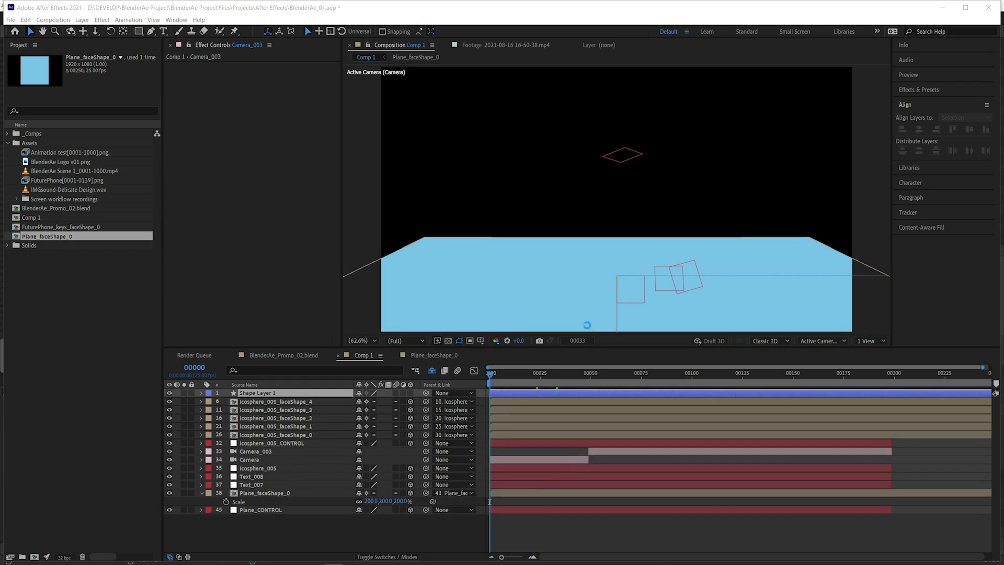
key("alt+Tab")
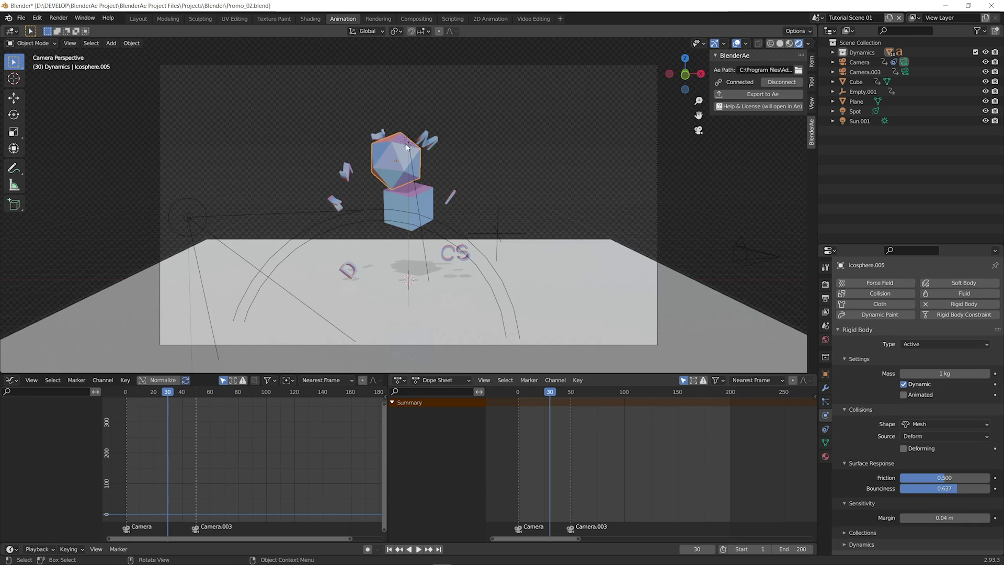
left_click(204, 220)
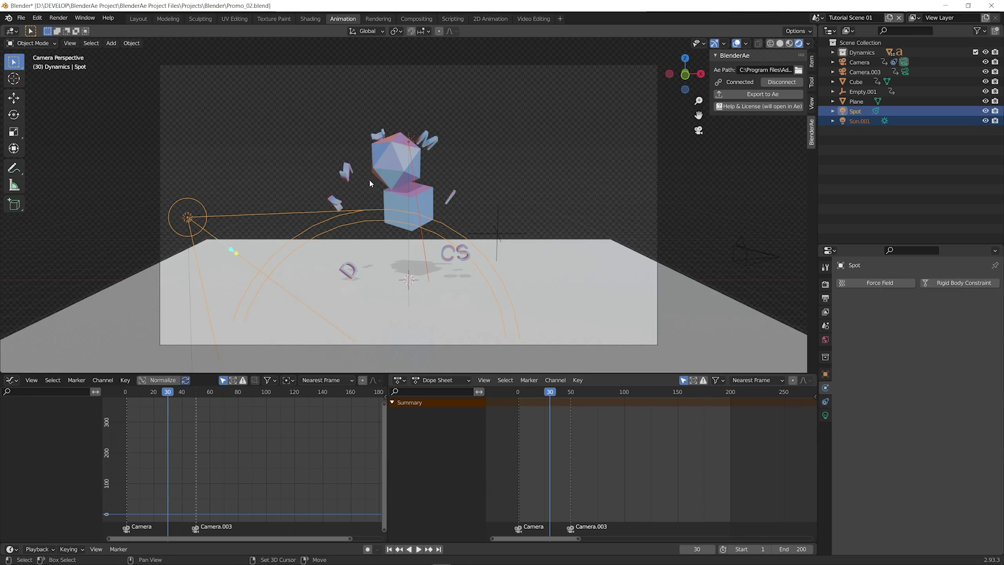
left_click(763, 94)
key("alt+Tab")
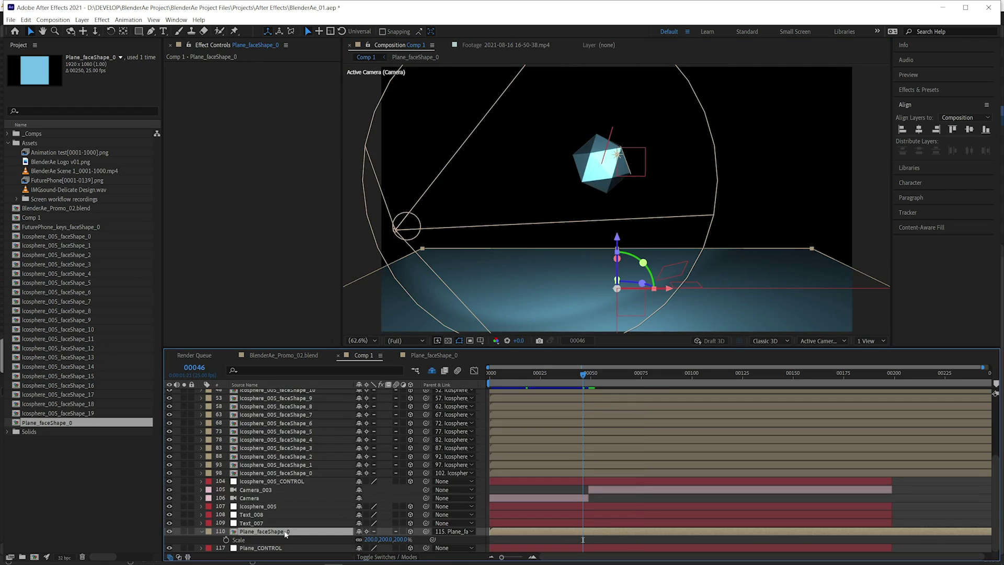
Step: Hide the Plane_faceShape_0 floor layer in Comp 1 and play a preview
double_click(288, 532)
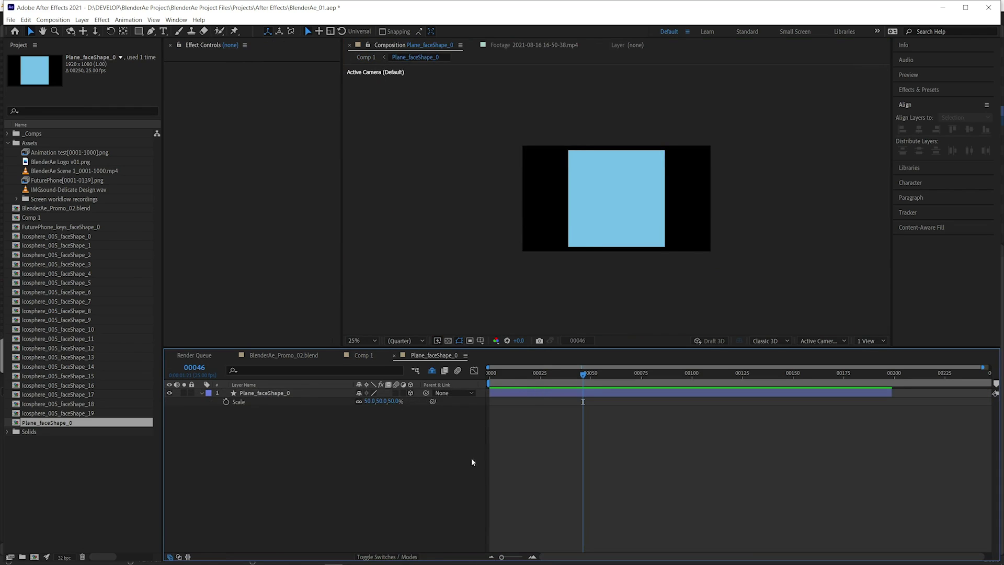
left_click(364, 355)
scroll(251, 531, "down", 1)
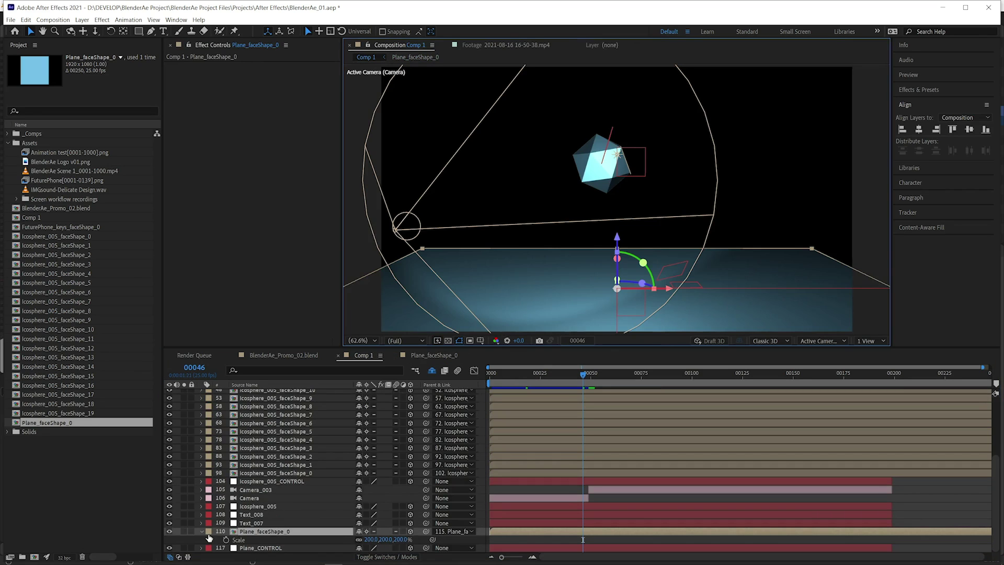
left_click(169, 531)
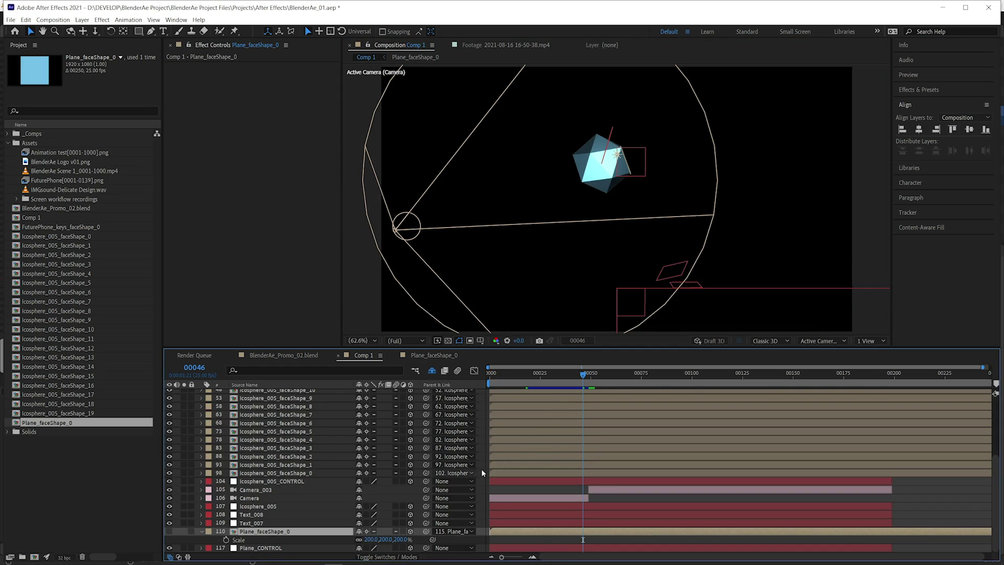
key("space")
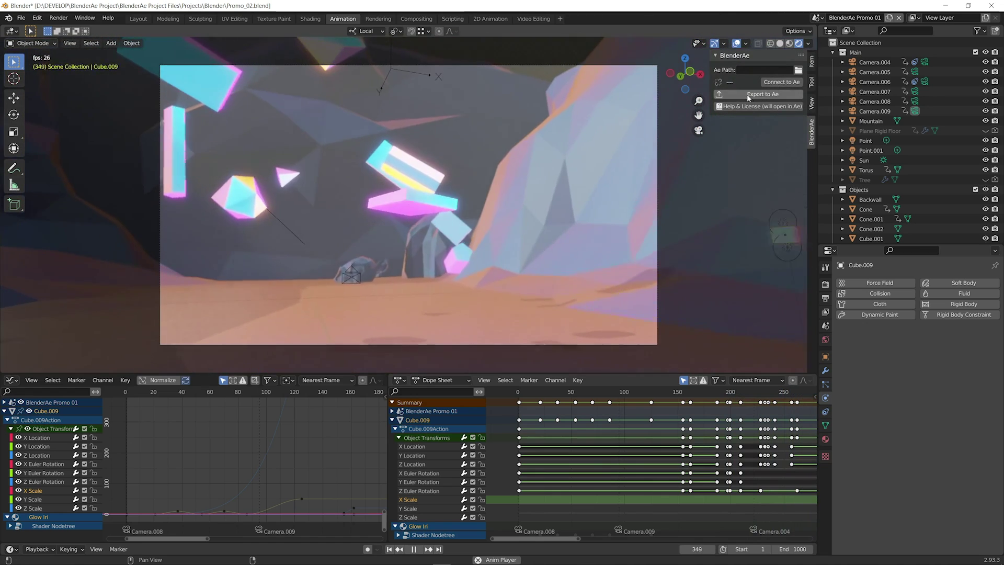
Step: Export the unconnected promo scene to Documents\BlenderAe, stop playback, and use wireframe shading
left_click(748, 95)
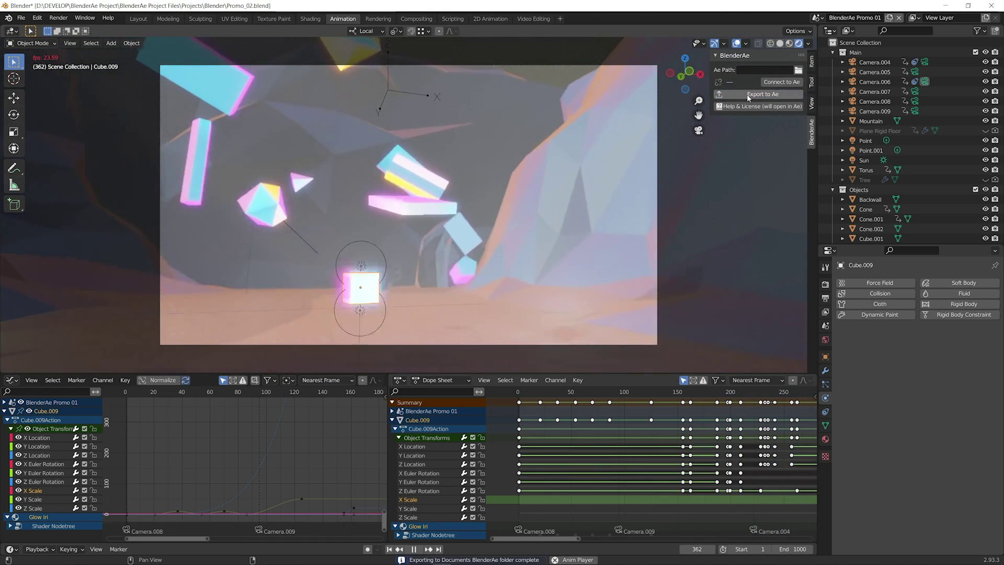
key("space")
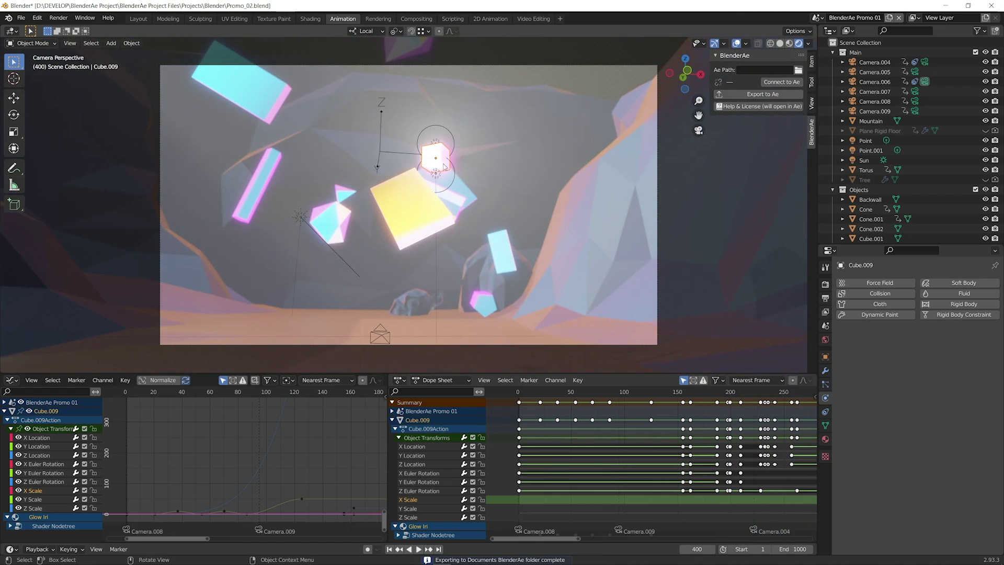
key("z")
left_click(432, 158)
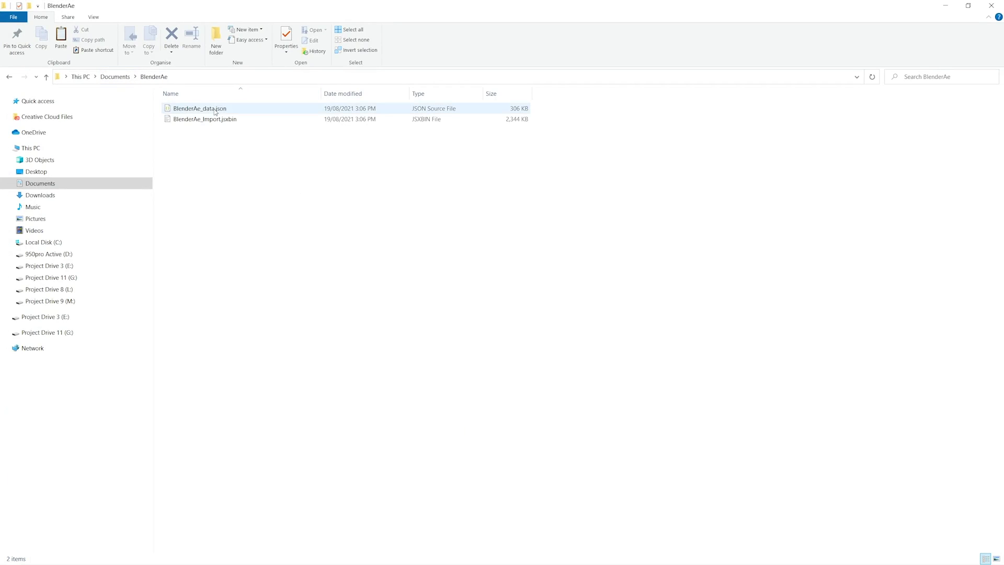
Step: Select BlenderAe_data.json and then BlenderAe_Import.jsxbin in the BlenderAe folder
left_click(190, 110)
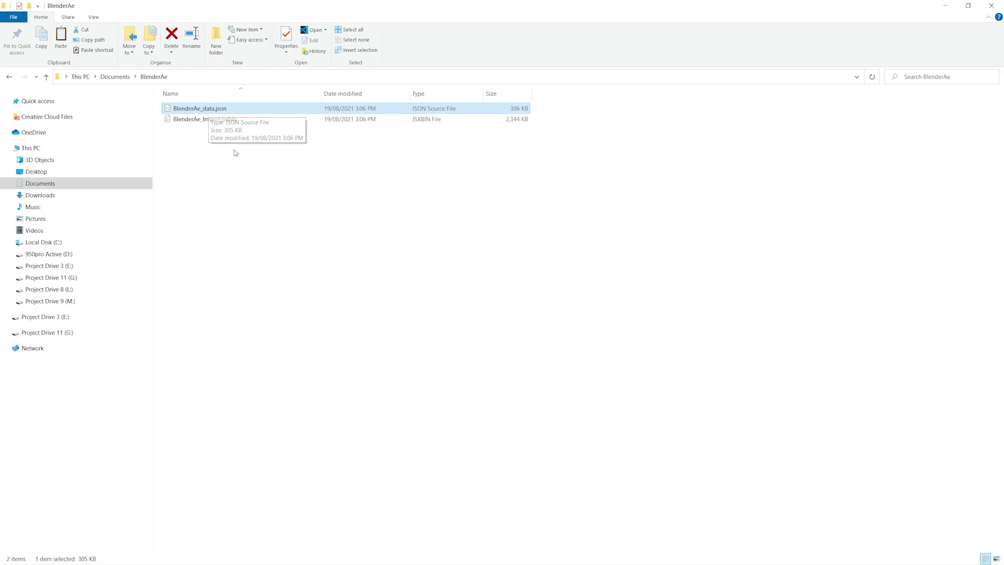
left_click(210, 119)
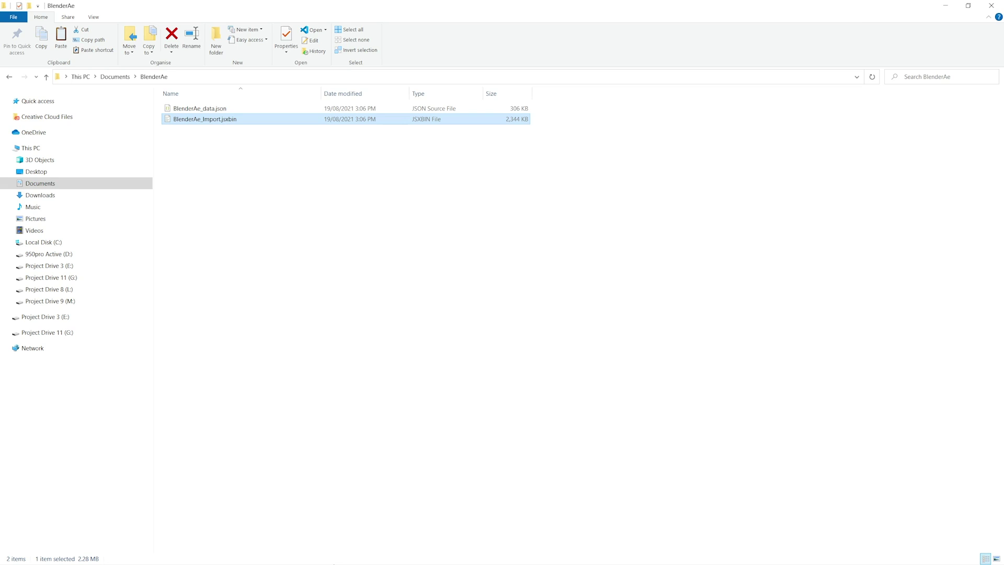
Step: Delete the previous import's project items and create a new default Comp 1
left_click(368, 555)
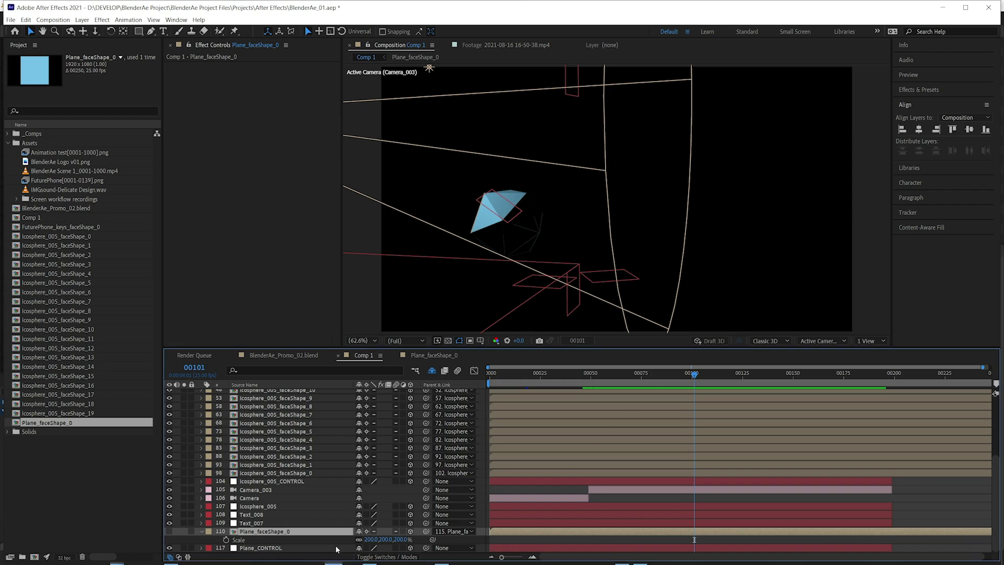
left_click(58, 459)
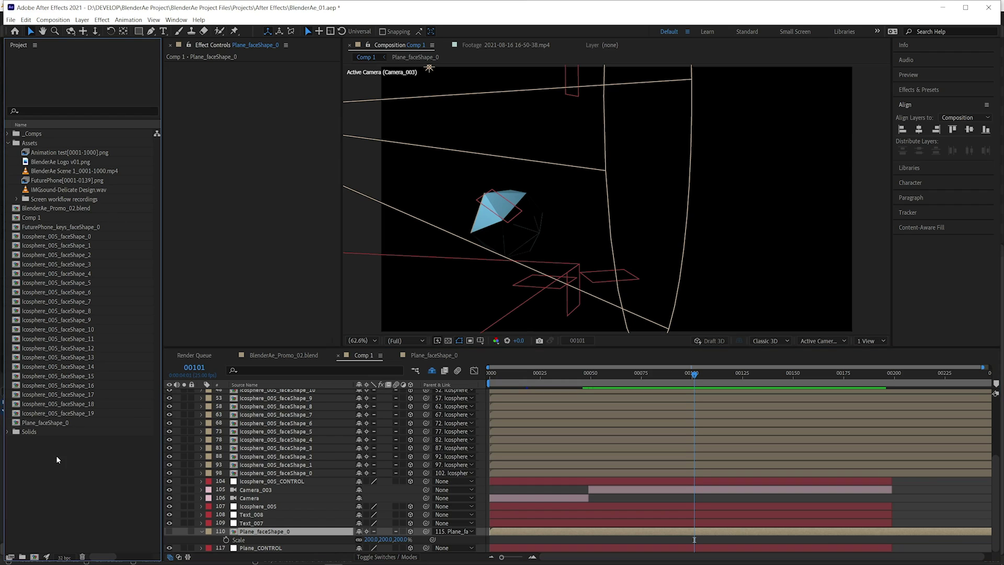
left_click(8, 143)
left_click(53, 152)
left_click(59, 367, "shift")
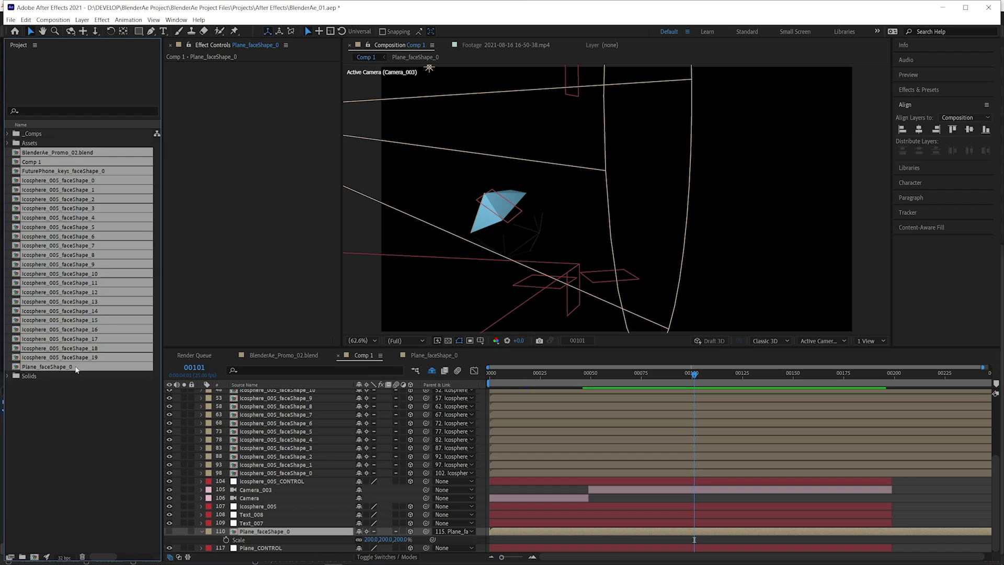
key("Delete")
key("Return")
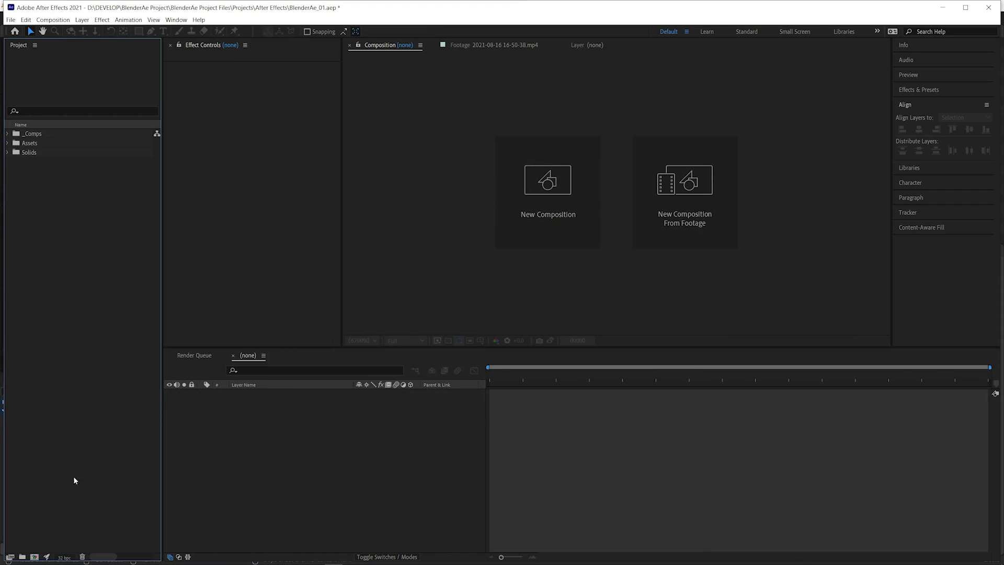
left_click(42, 556)
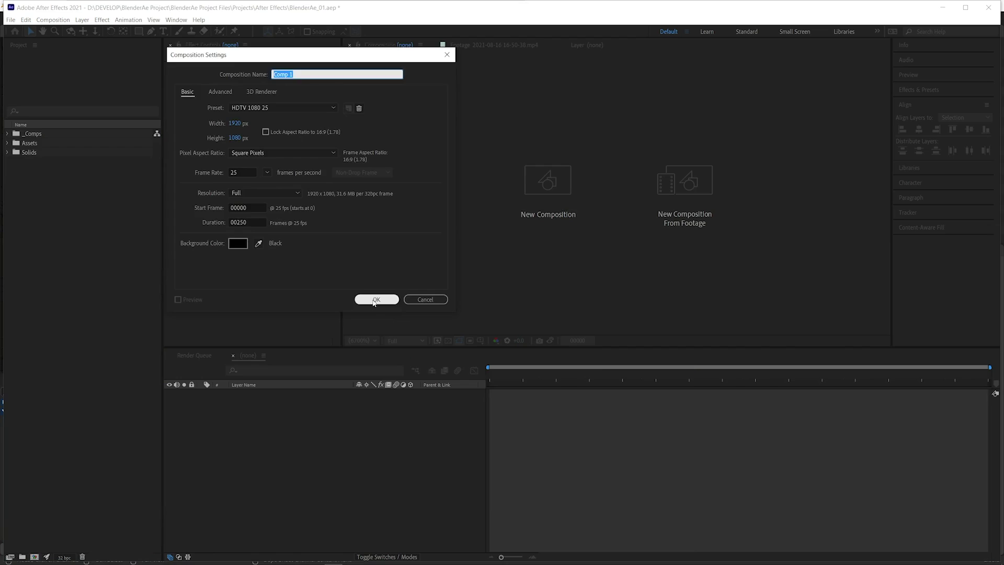
left_click(376, 299)
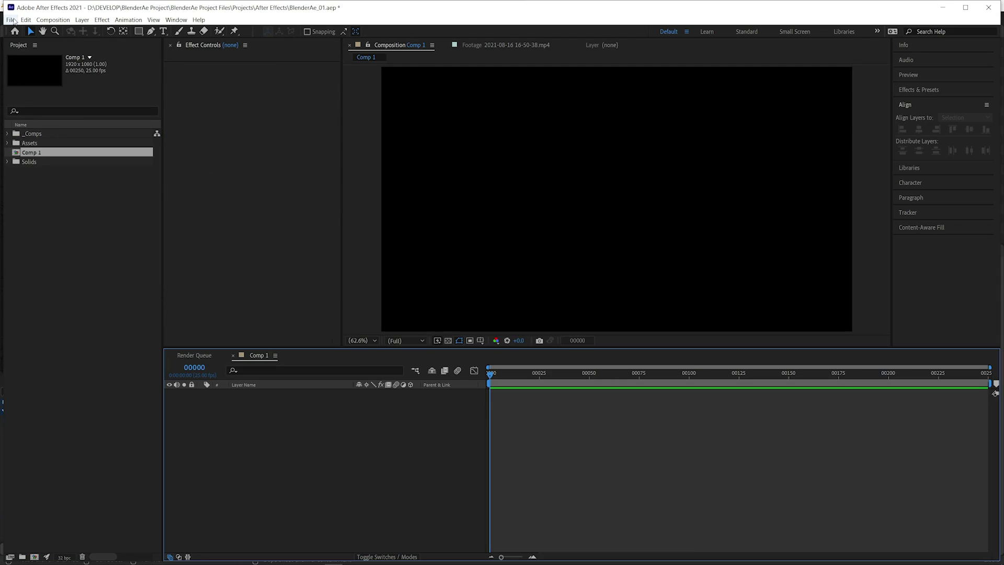
Step: Choose Run Script File and select Documents\BlenderAe\BlenderAe_Import.jsxbin
left_click(10, 20)
mouse_move(43, 255)
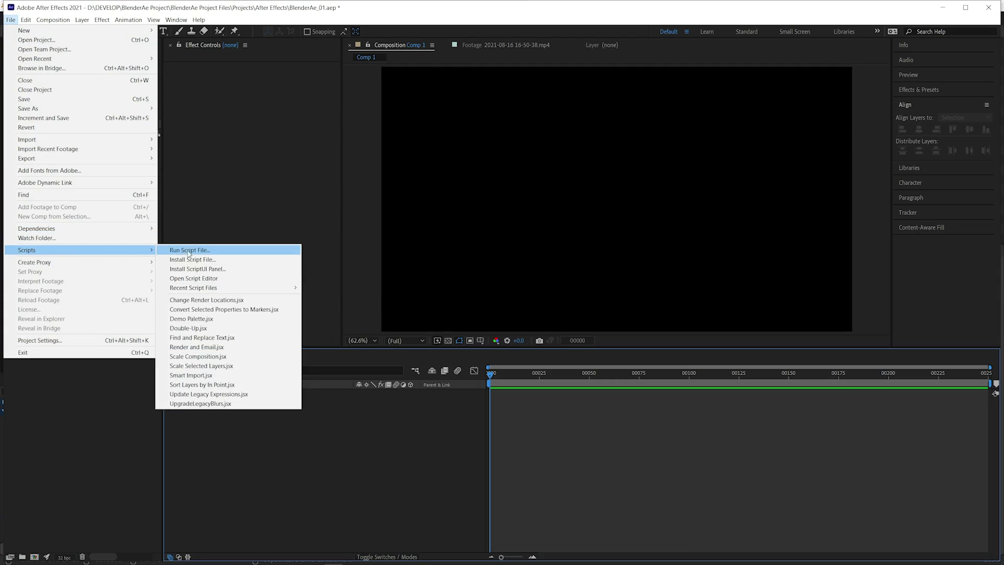
left_click(256, 252)
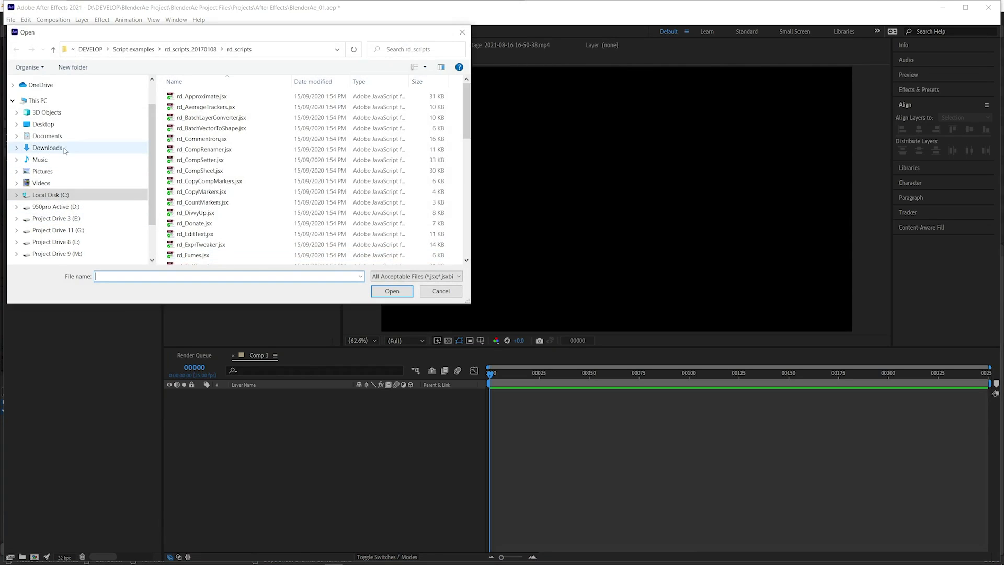
left_click(47, 136)
double_click(190, 149)
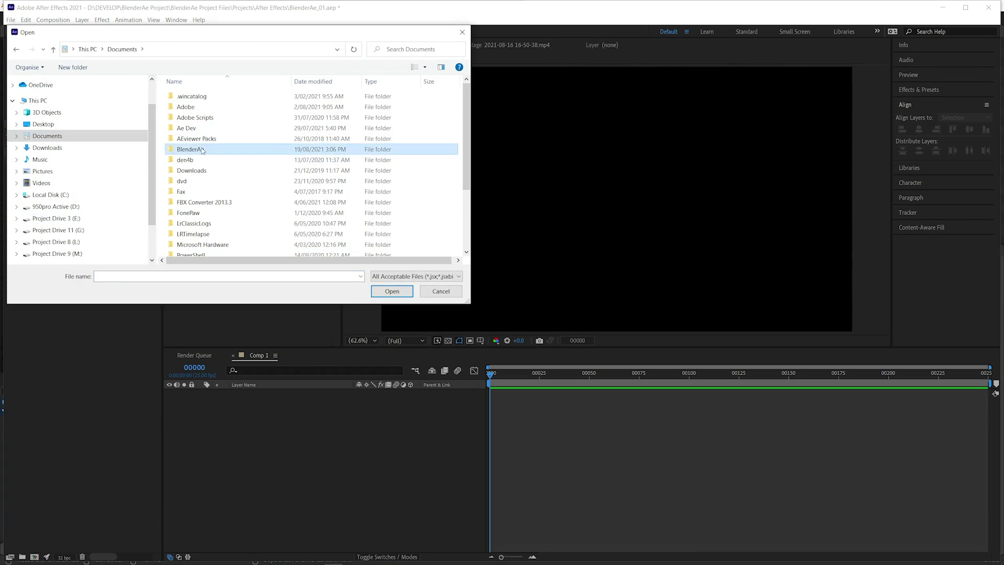
left_click(190, 99)
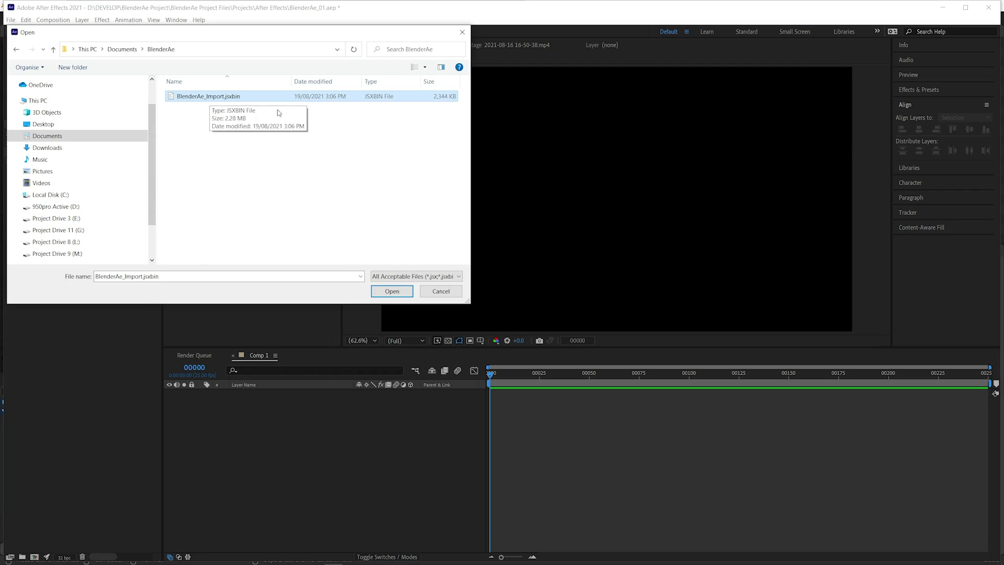
Step: Run the import script and check Cube_009's motion at frames 142 and 247
left_click(392, 290)
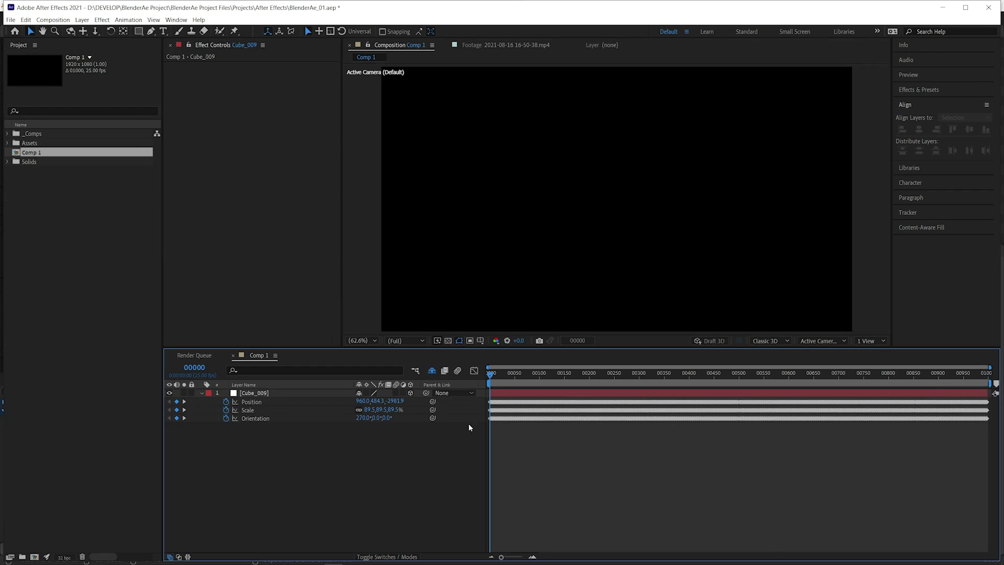
left_click_drag(556, 378, 561, 377)
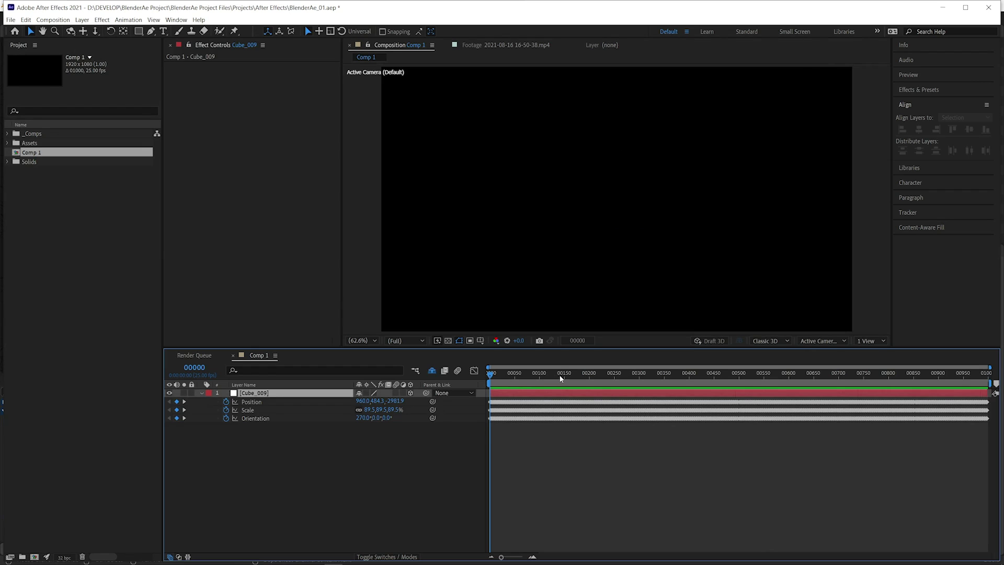
left_click(613, 377)
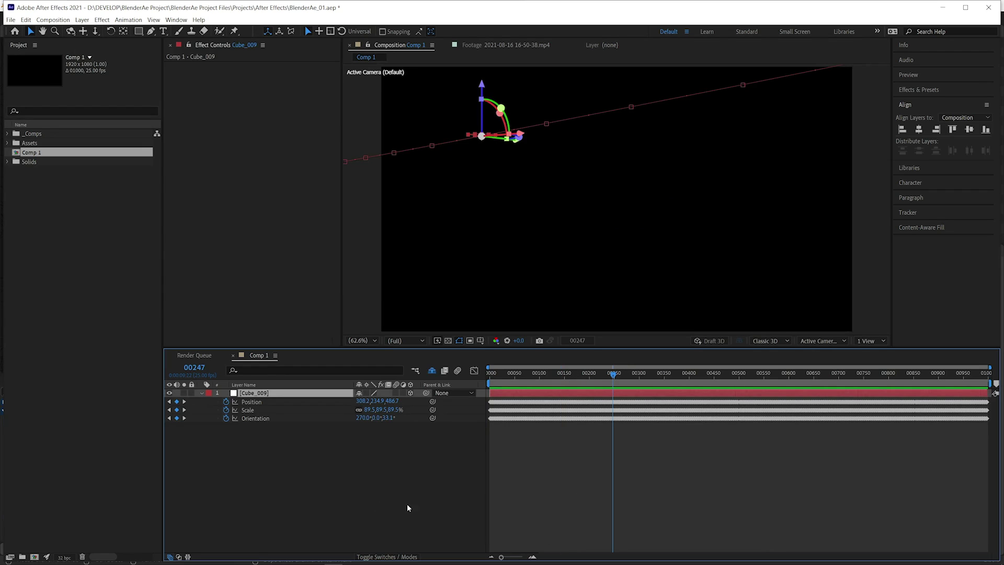
left_click(363, 499)
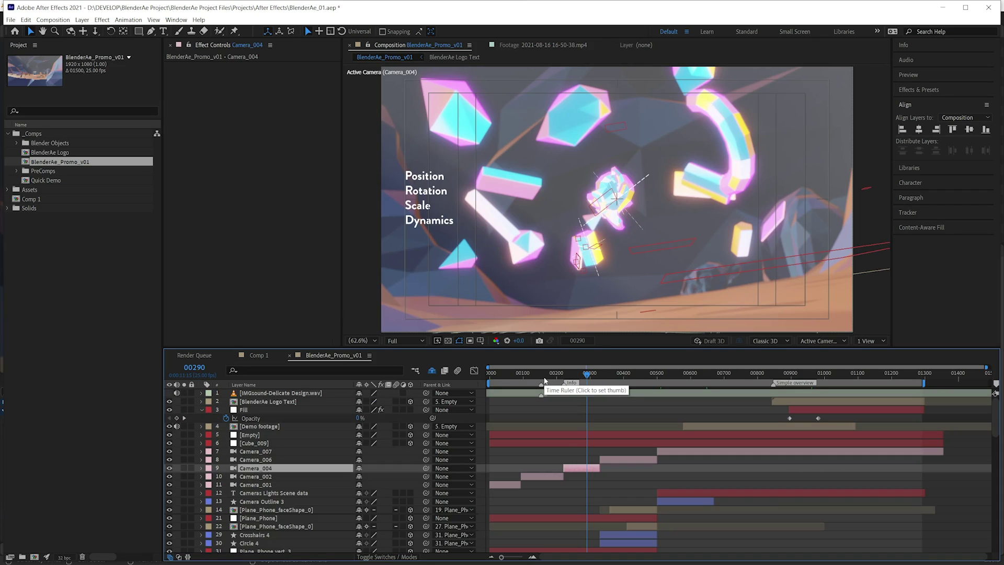
Step: Scrub BlenderAe_Promo_v01 forward to frame 376 and stop the preview
left_click_drag(569, 380, 622, 381)
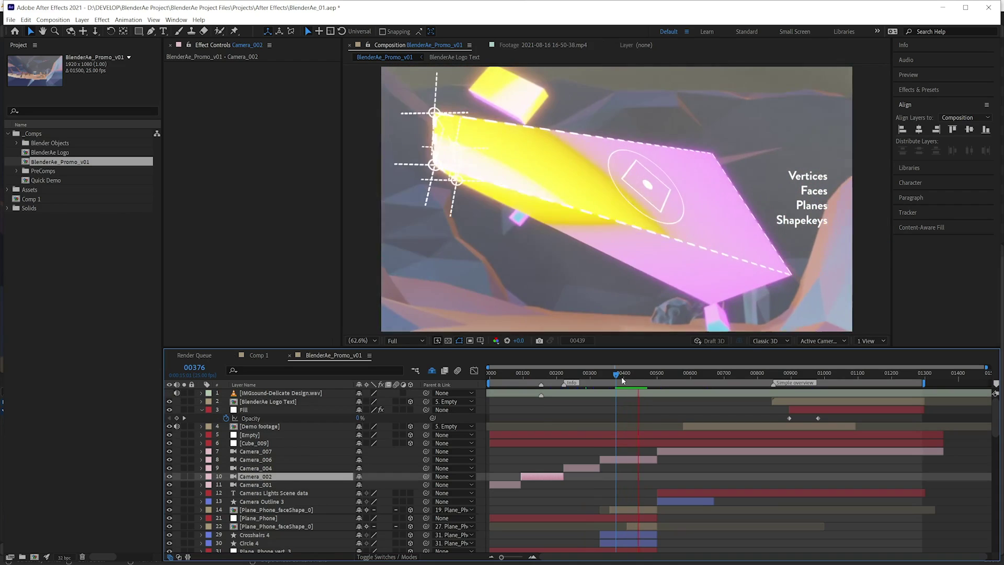
key("space")
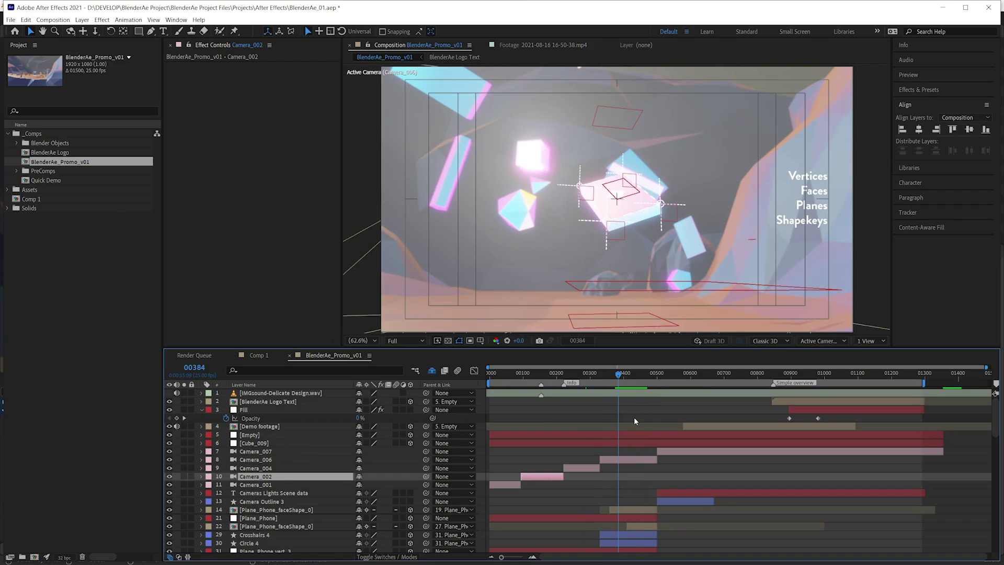